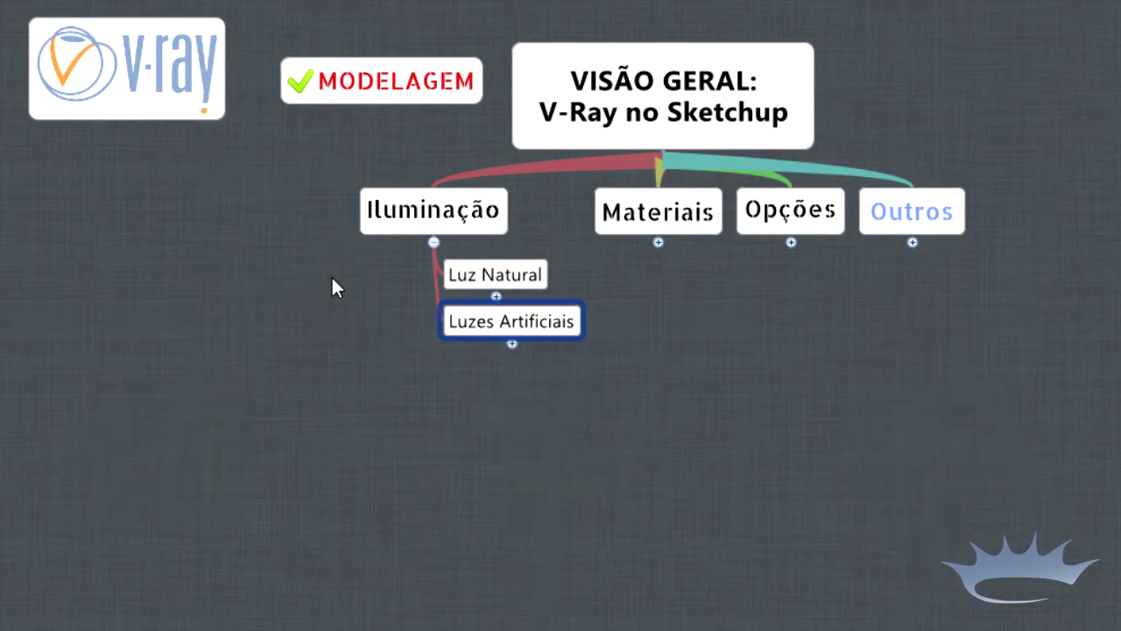
- Expand Luzes Artificiais and select its five light types: Omini, Sphere, Spot, IES and Rec Light
left_click(511, 343)
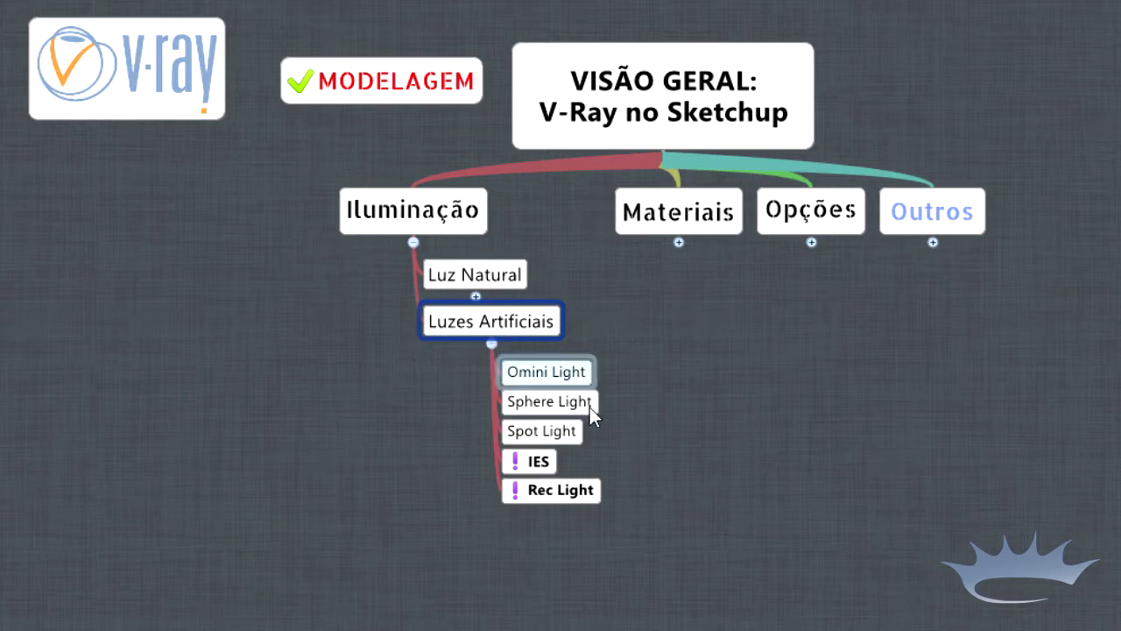
left_click_drag(632, 528, 495, 359)
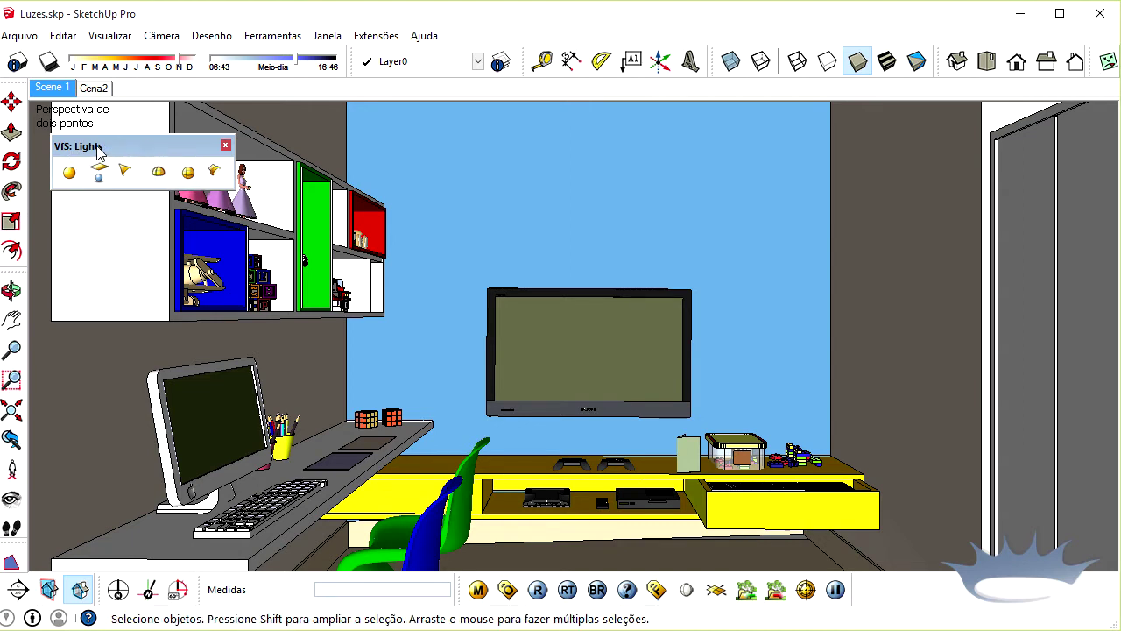
mouse_move(96, 151)
left_mouse_down()
mouse_move(750, 366)
mouse_move(968, 591)
left_mouse_up()
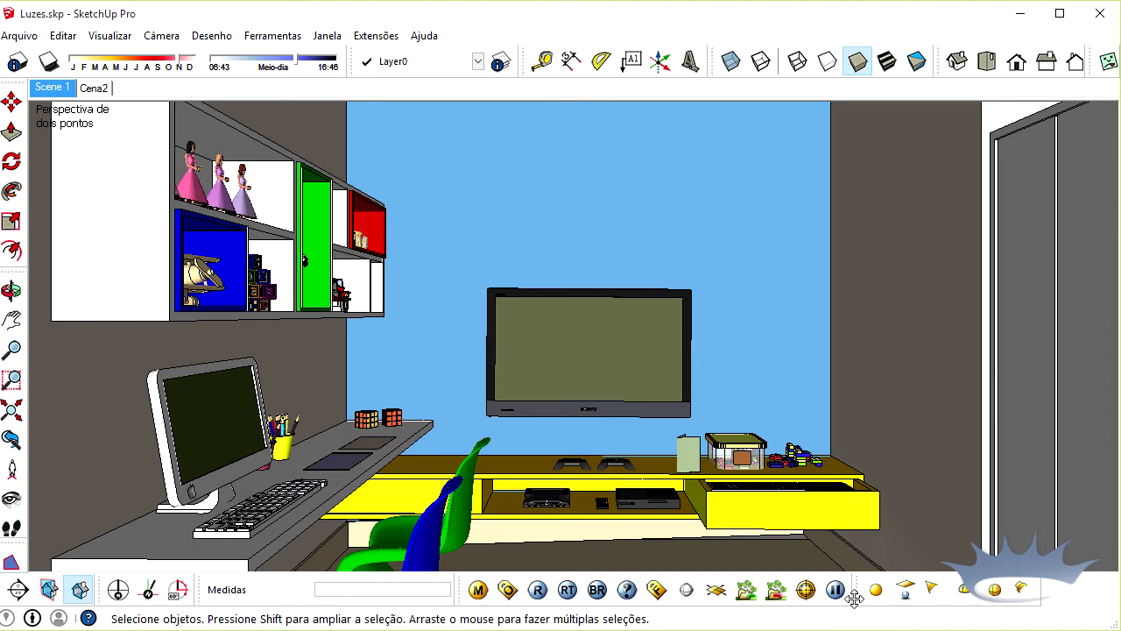
mouse_move(856, 598)
left_mouse_down()
mouse_move(294, 230)
mouse_move(157, 182)
left_mouse_up()
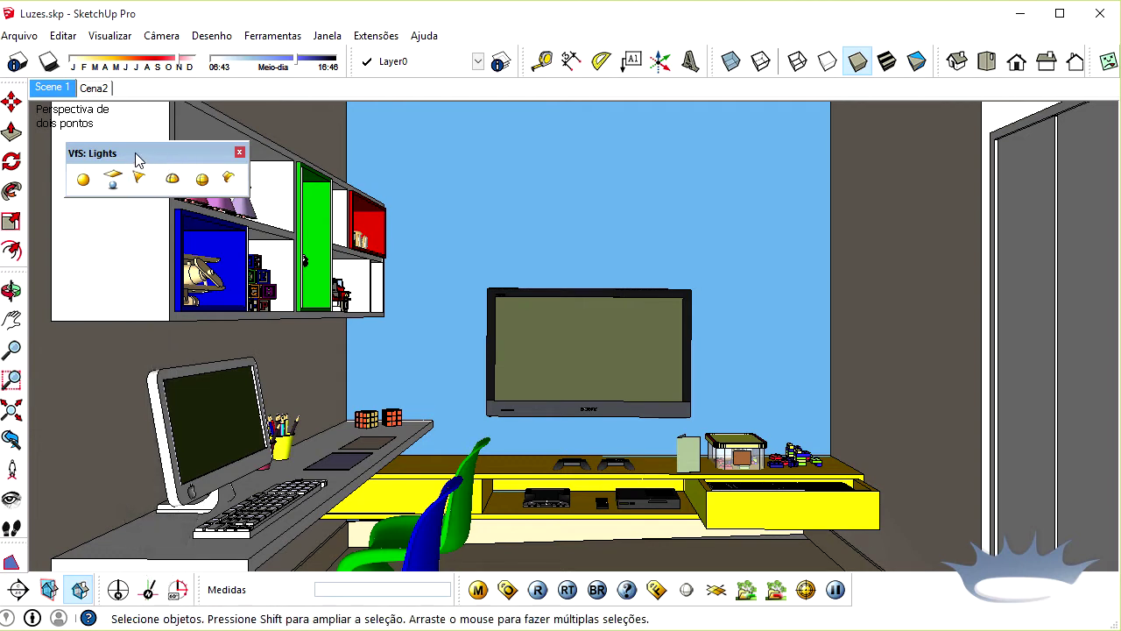
- Place a V-Ray omni light high on the back wall above the TV and select it
left_click(85, 180)
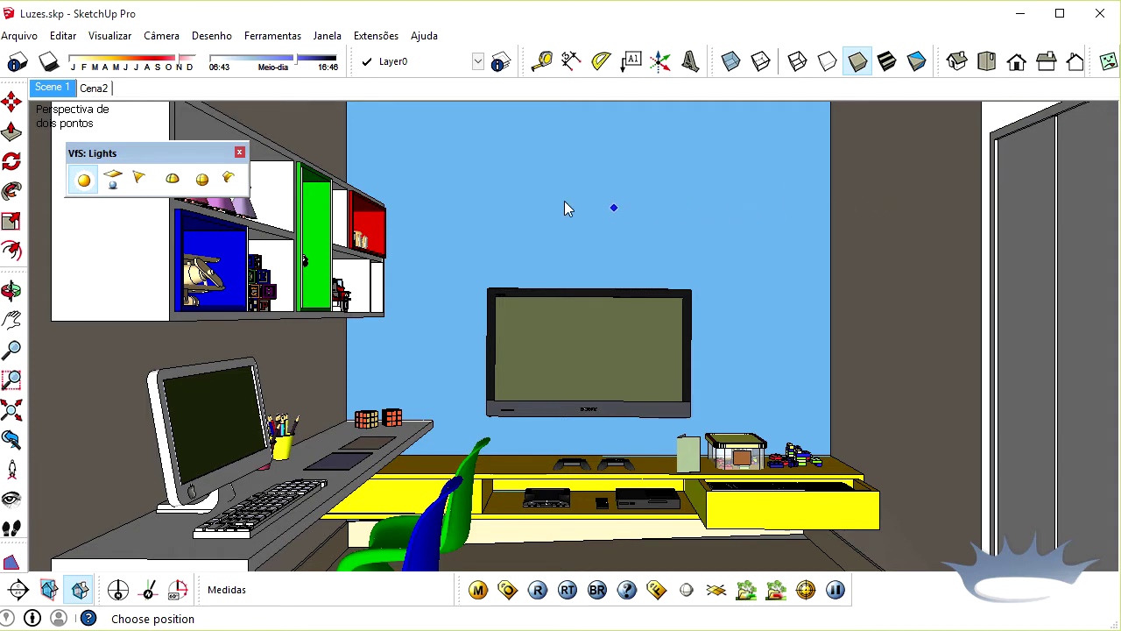
left_click(595, 161)
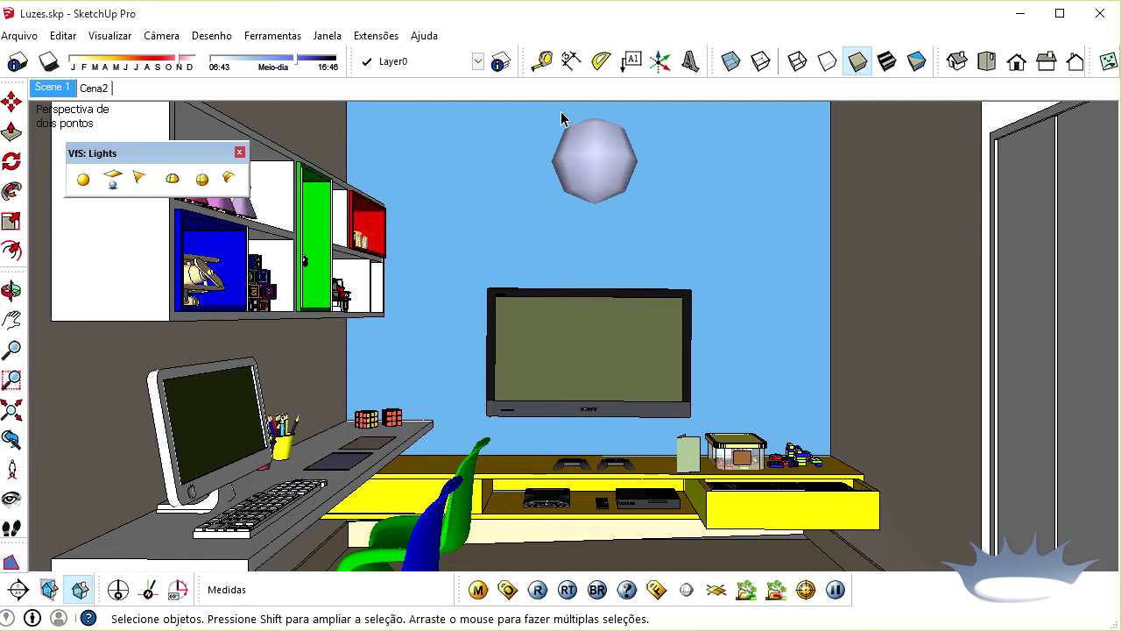
left_click(600, 153)
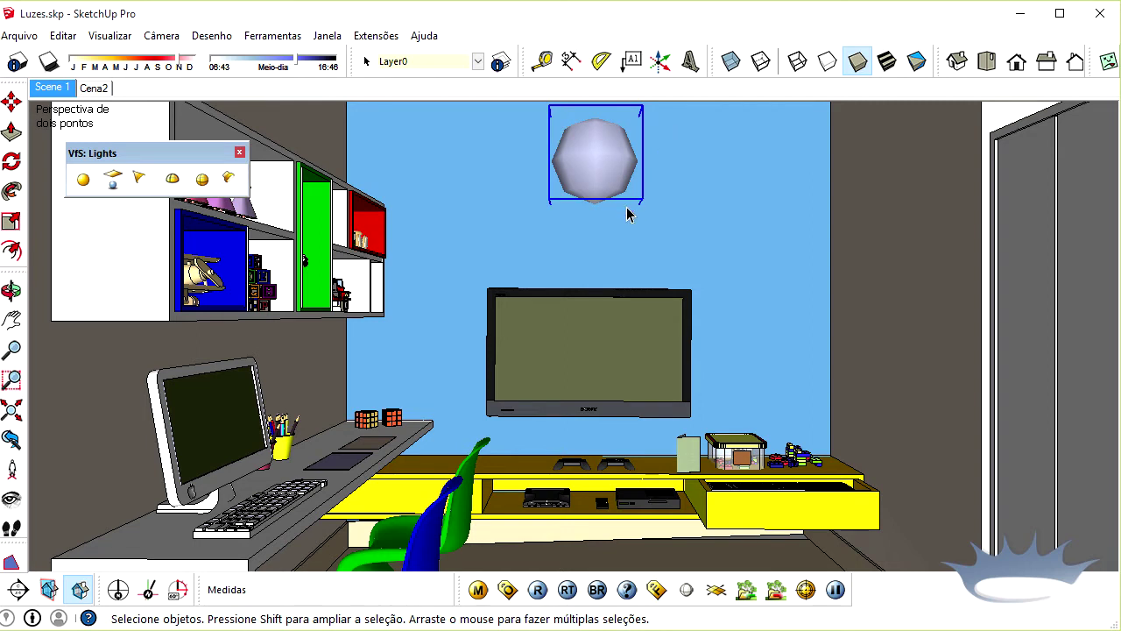
- Move the omni light 0,34m out from the wall, return to Scene 1, and show the frame buffer
key("m")
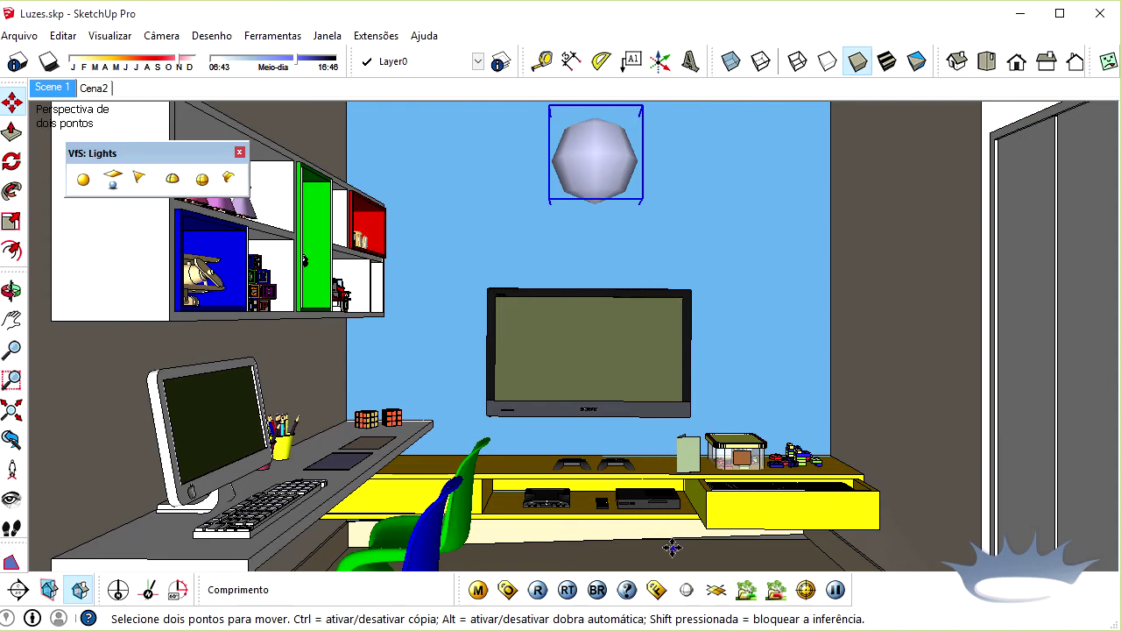
middle_click_drag(659, 538, 646, 492)
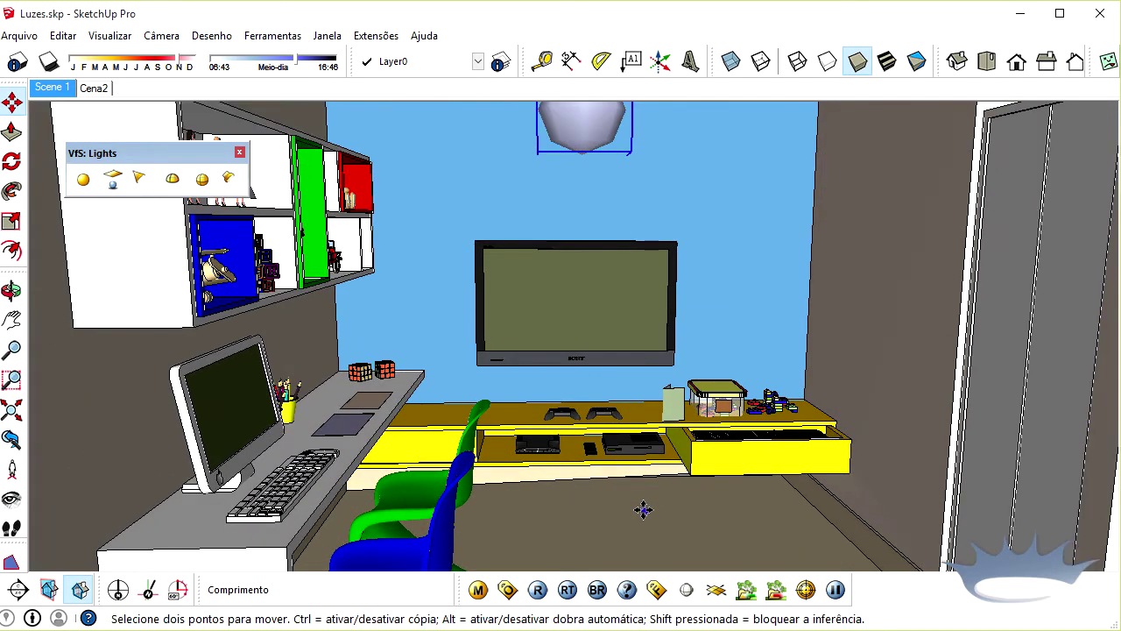
left_click(644, 509)
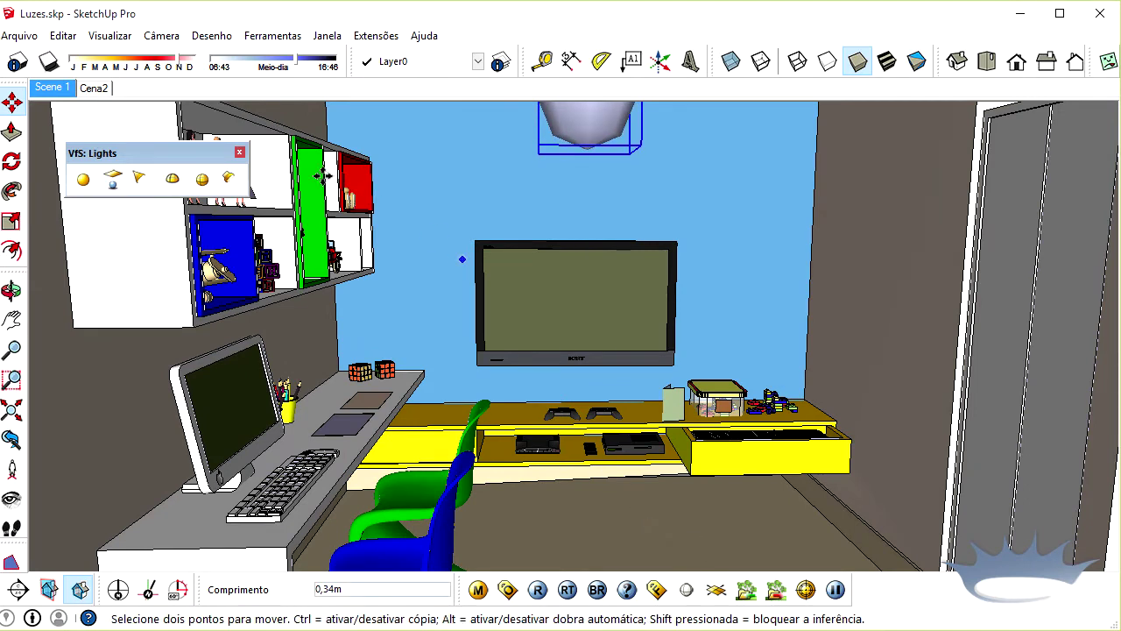
left_click(51, 88)
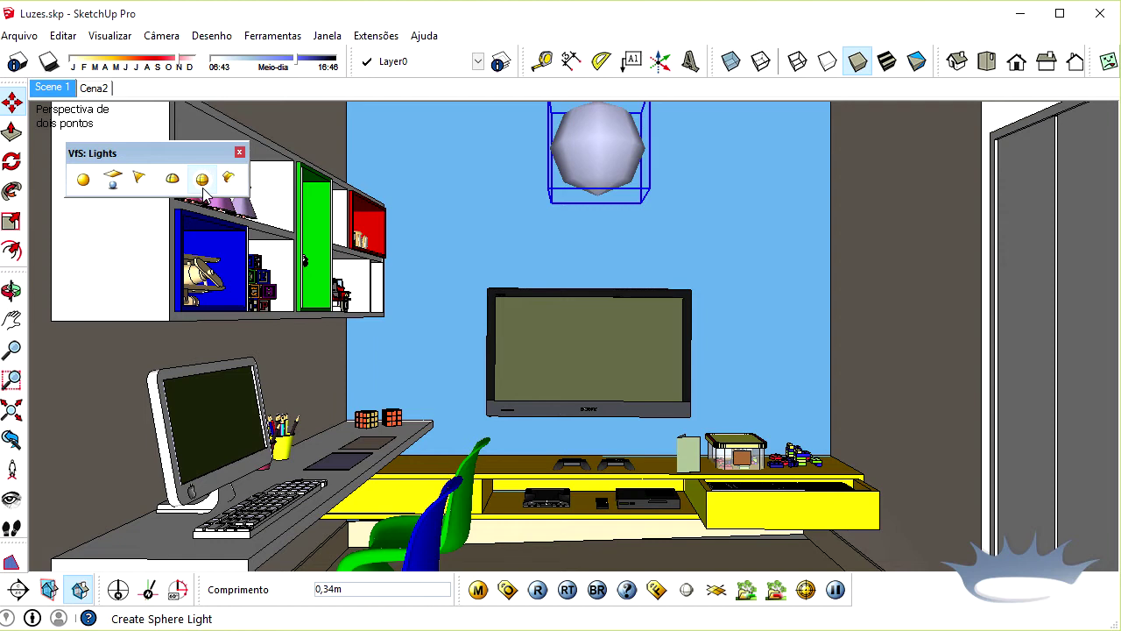
left_click(204, 184)
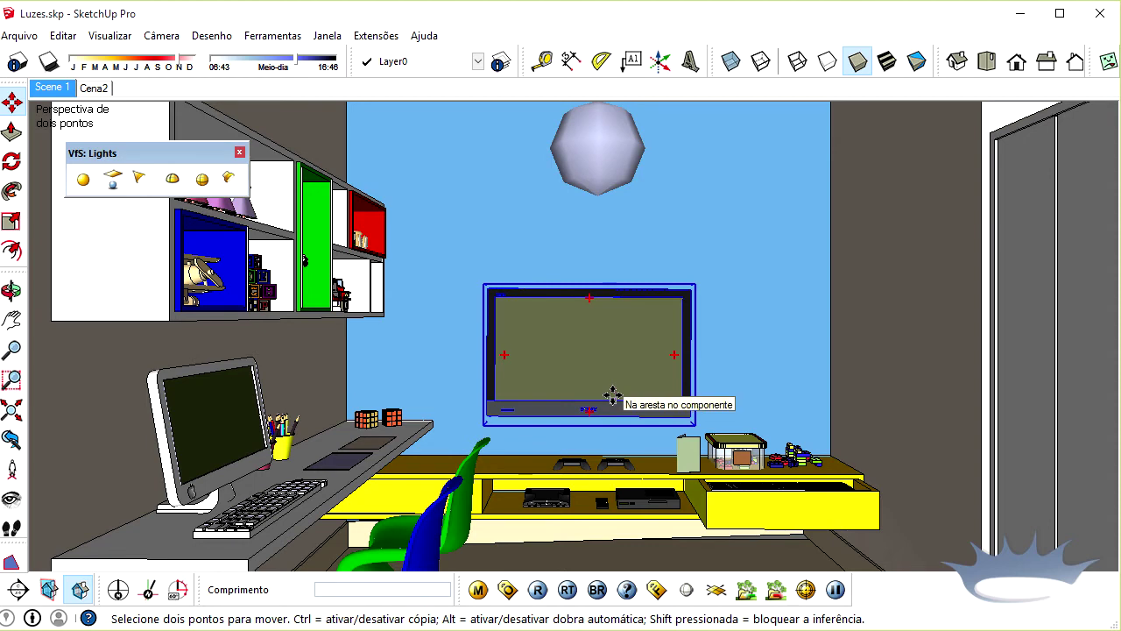
key("space")
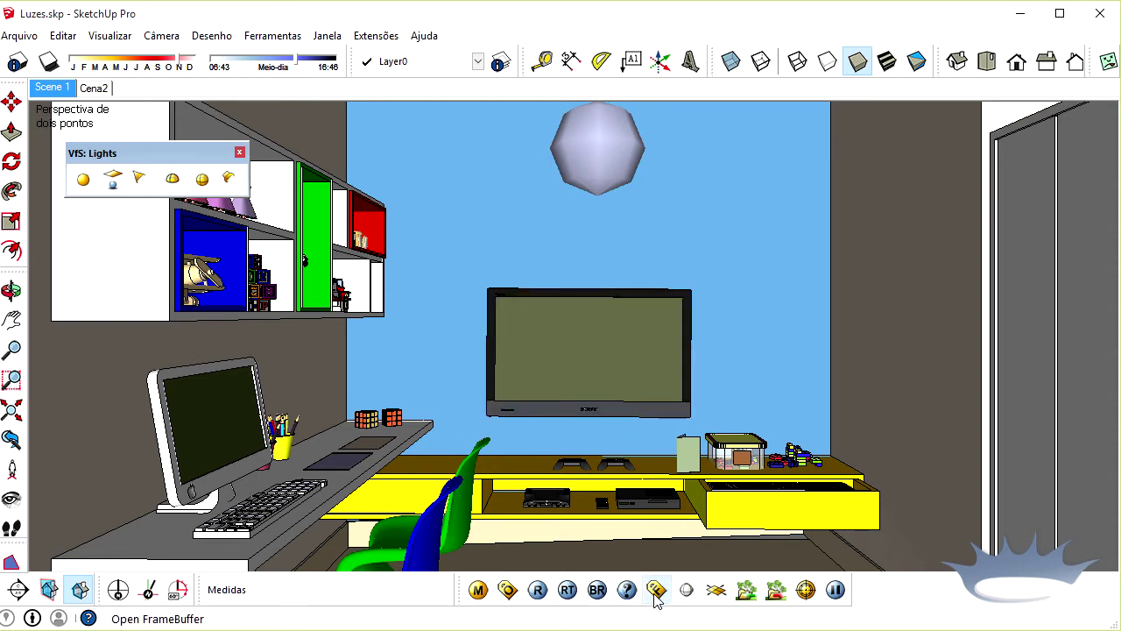
left_click(656, 591)
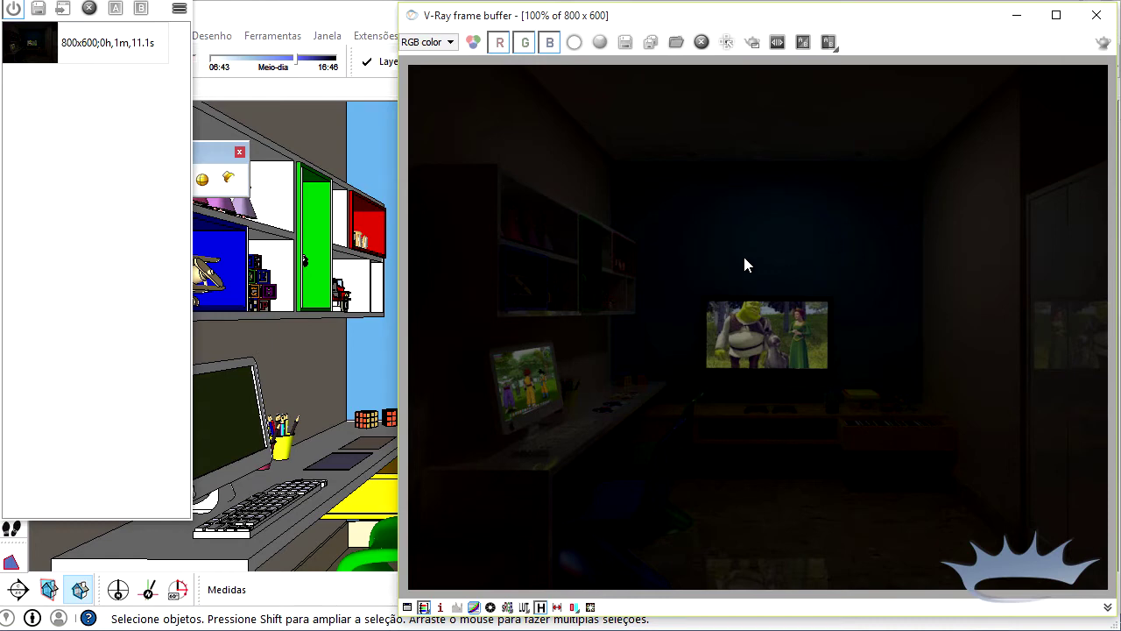
- Re-render the bedroom at 800x600 so the omni light's glow shows on the back wall
left_click(83, 54)
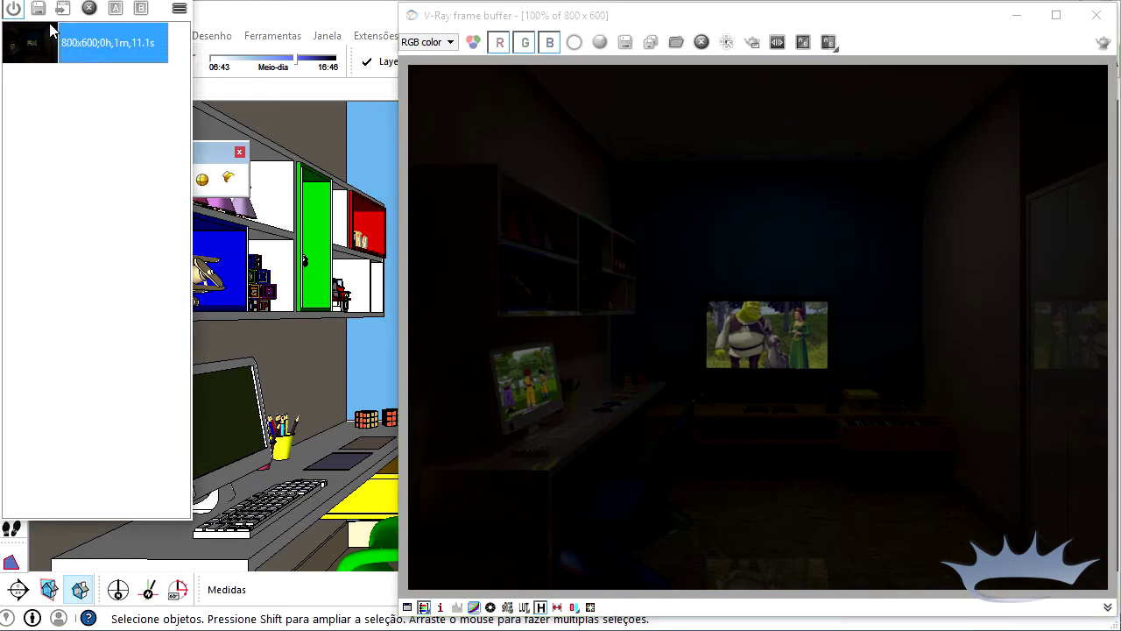
left_click(653, 289)
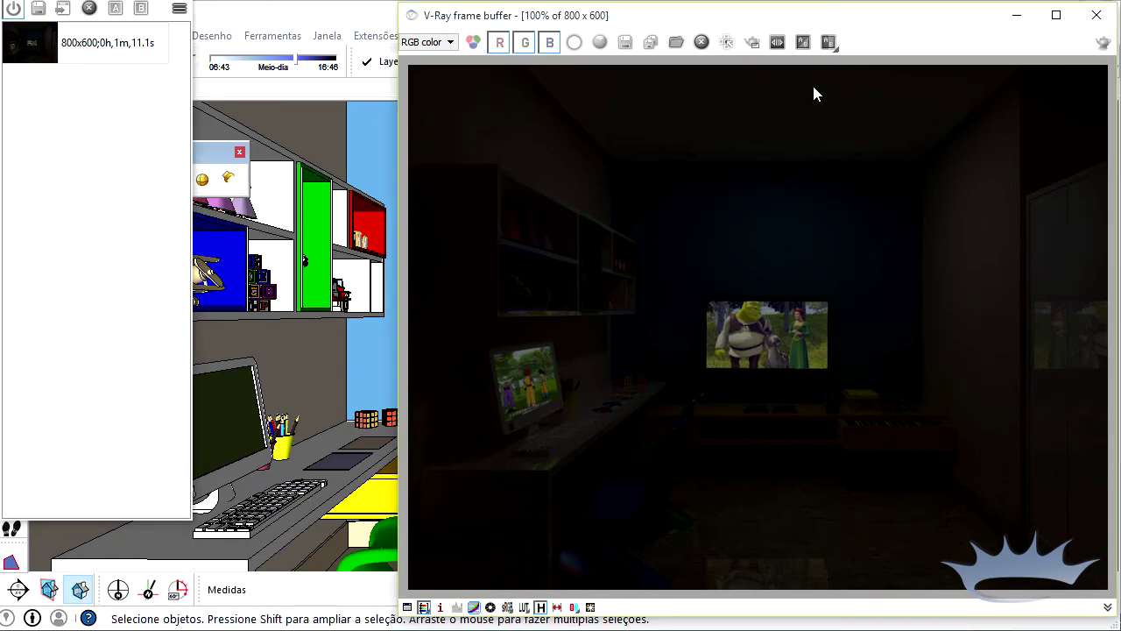
left_click(1029, 17)
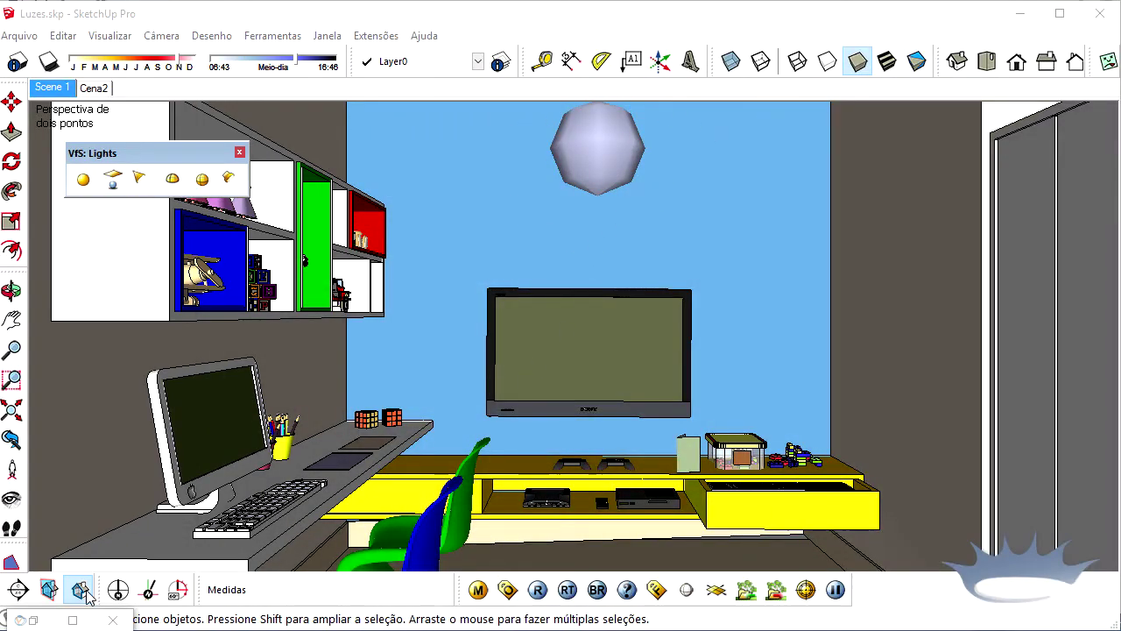
left_click(73, 619)
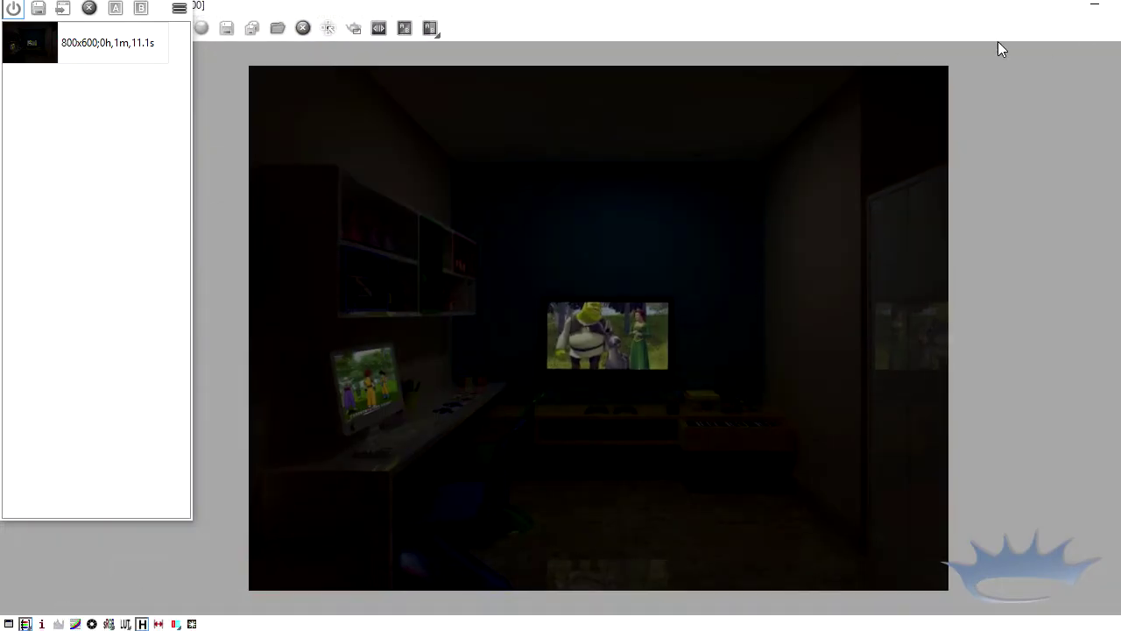
double_click(1076, 9)
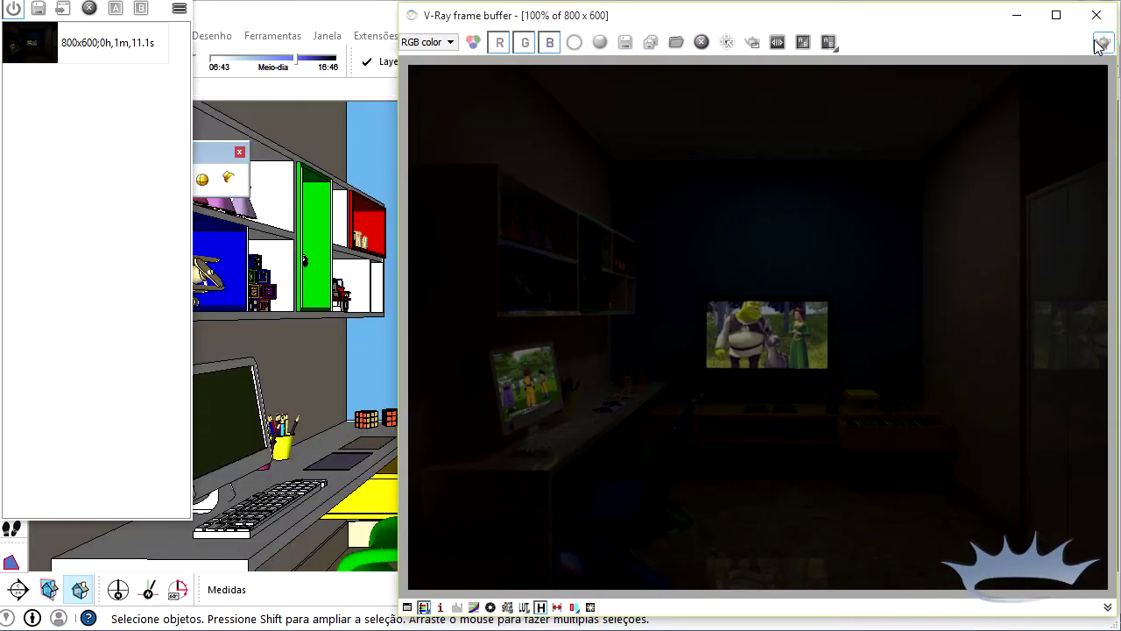
left_click(1101, 43)
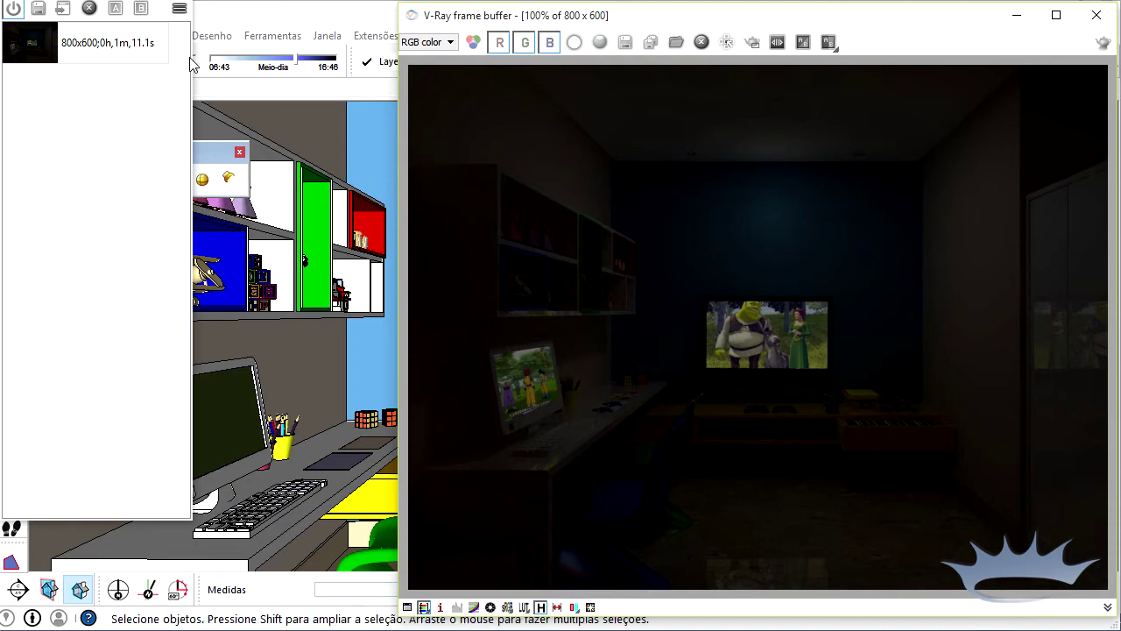
- Compare the new render against the earlier one using the A/B split slider
left_click(127, 44)
left_click(116, 8)
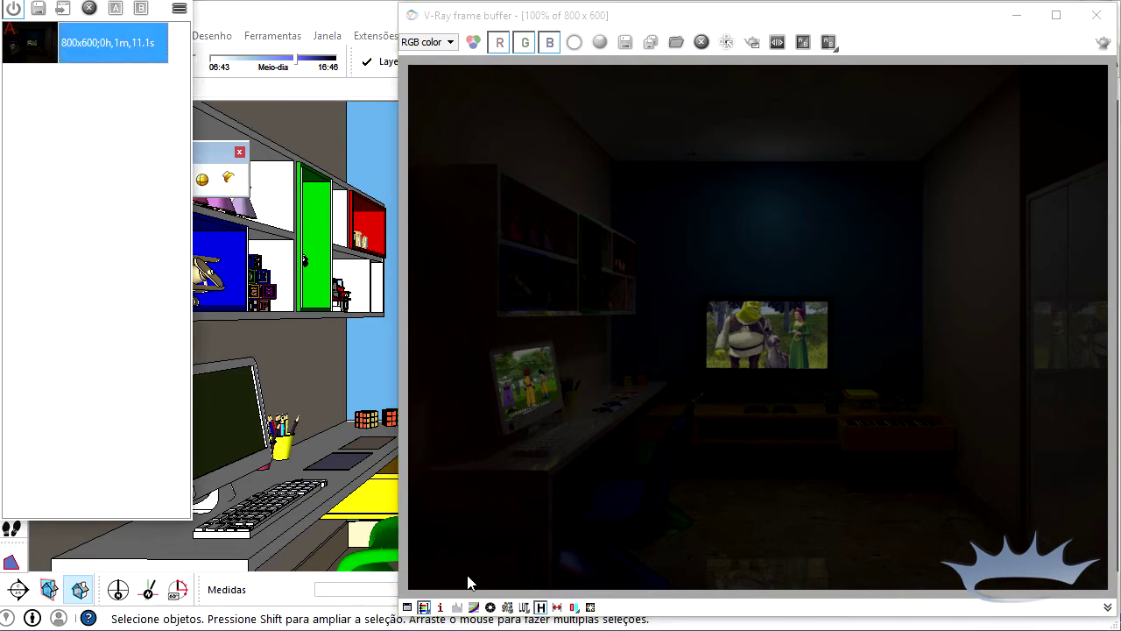
mouse_move(590, 196)
left_mouse_down()
mouse_move(711, 193)
mouse_move(959, 289)
mouse_move(496, 290)
mouse_move(1027, 305)
left_mouse_up()
left_click_drag(742, 310, 519, 344)
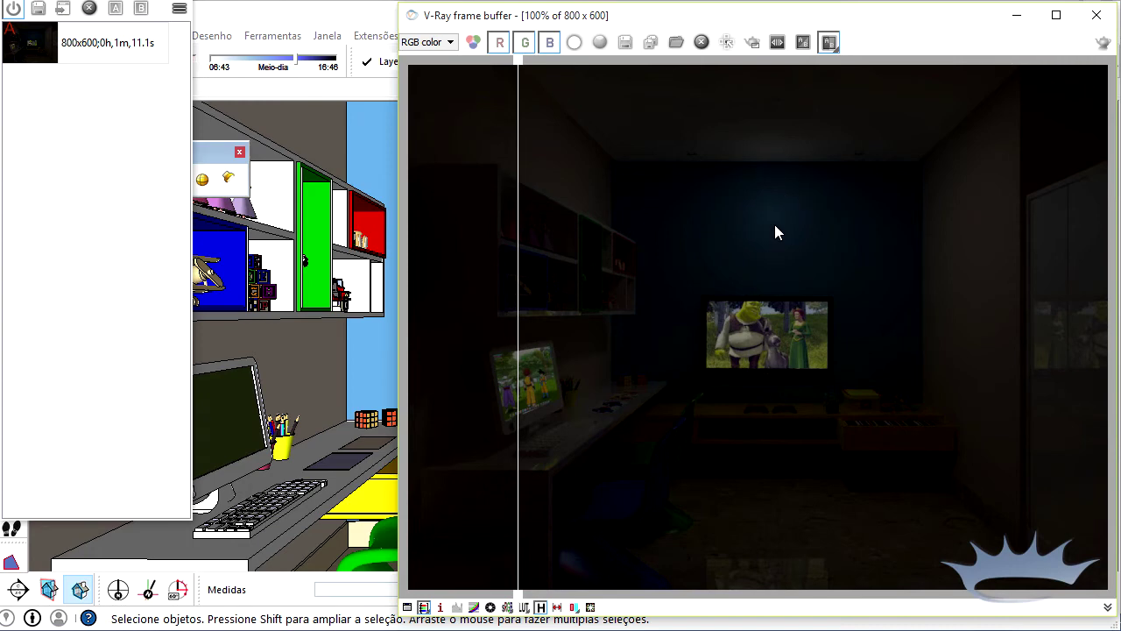
- Turn off the A/B comparison, save the render to history, and minimize the frame buffer
left_click(1016, 15)
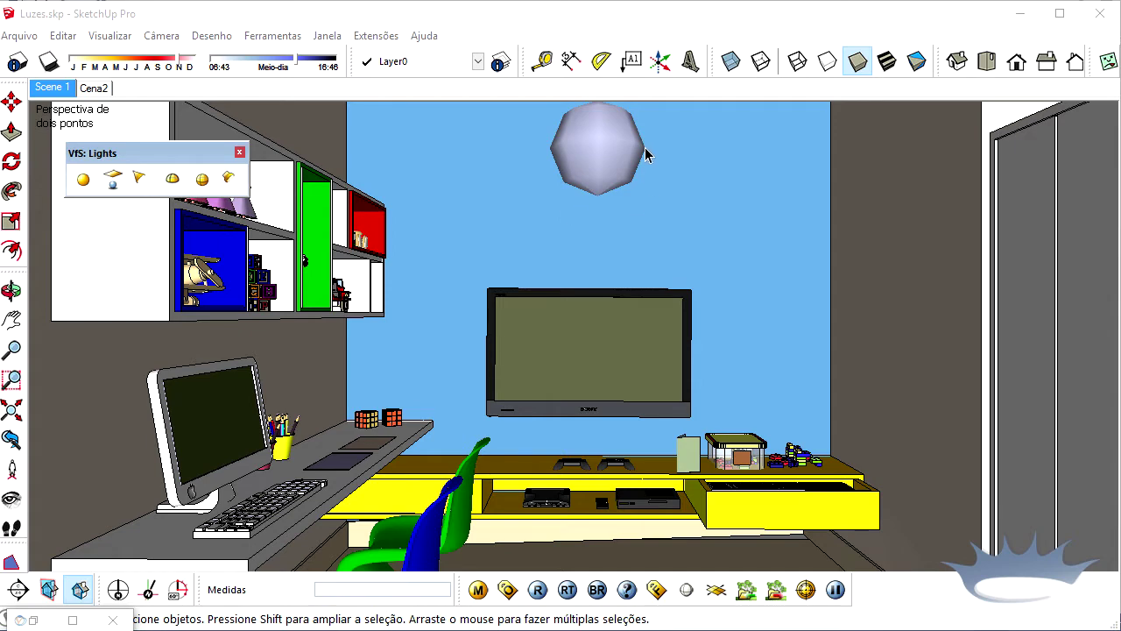
left_click(73, 621)
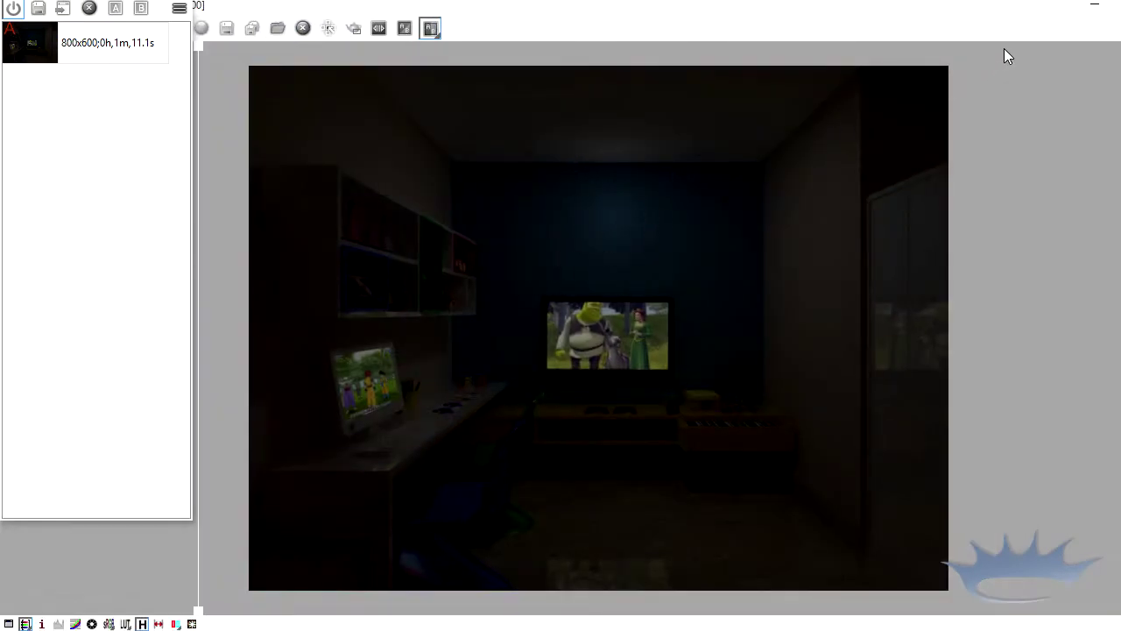
left_click(1112, 4)
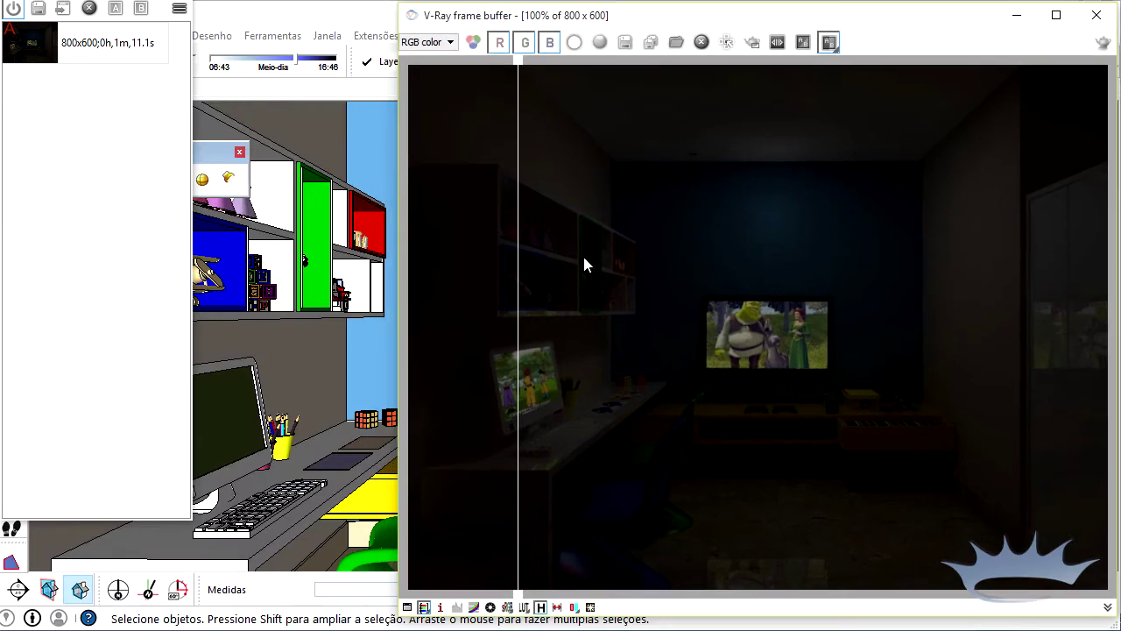
left_click(831, 42)
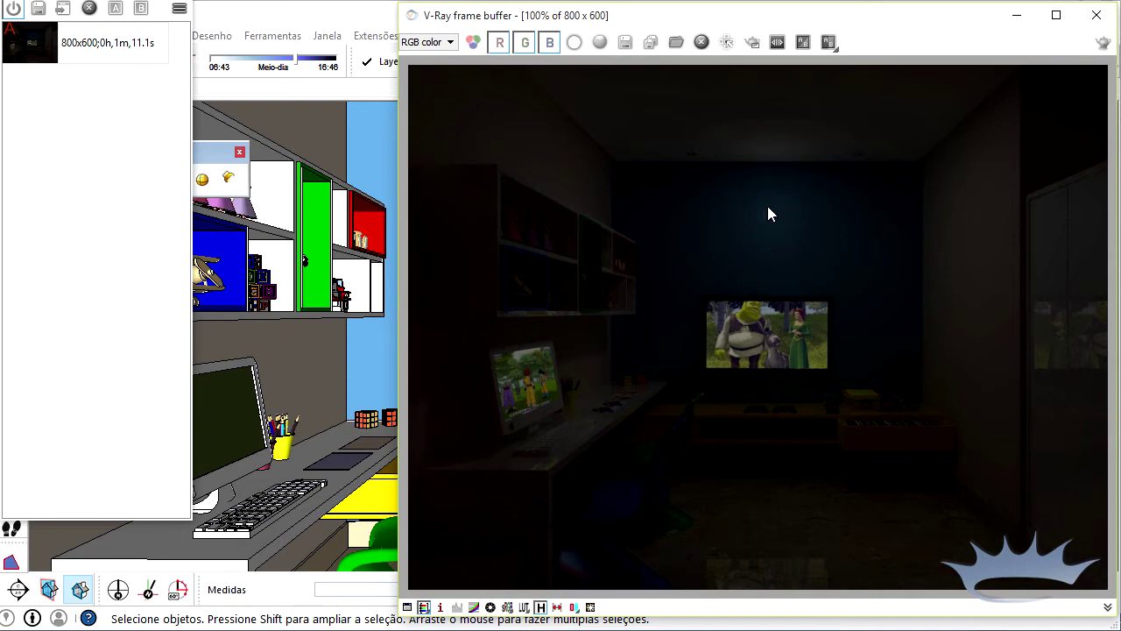
left_click(37, 8)
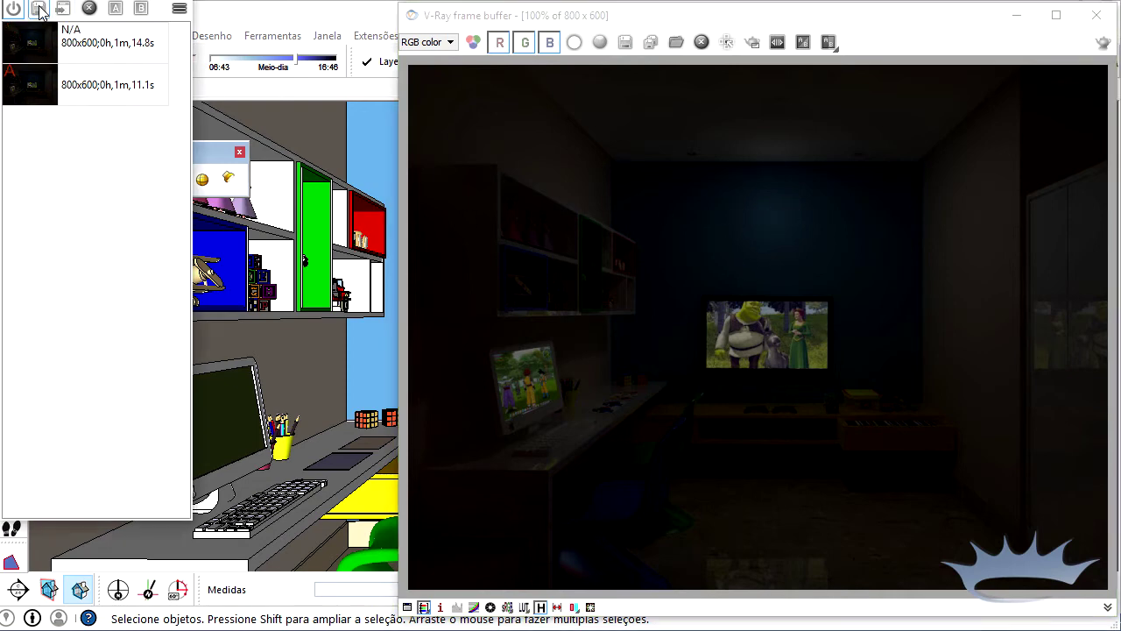
left_click(1017, 16)
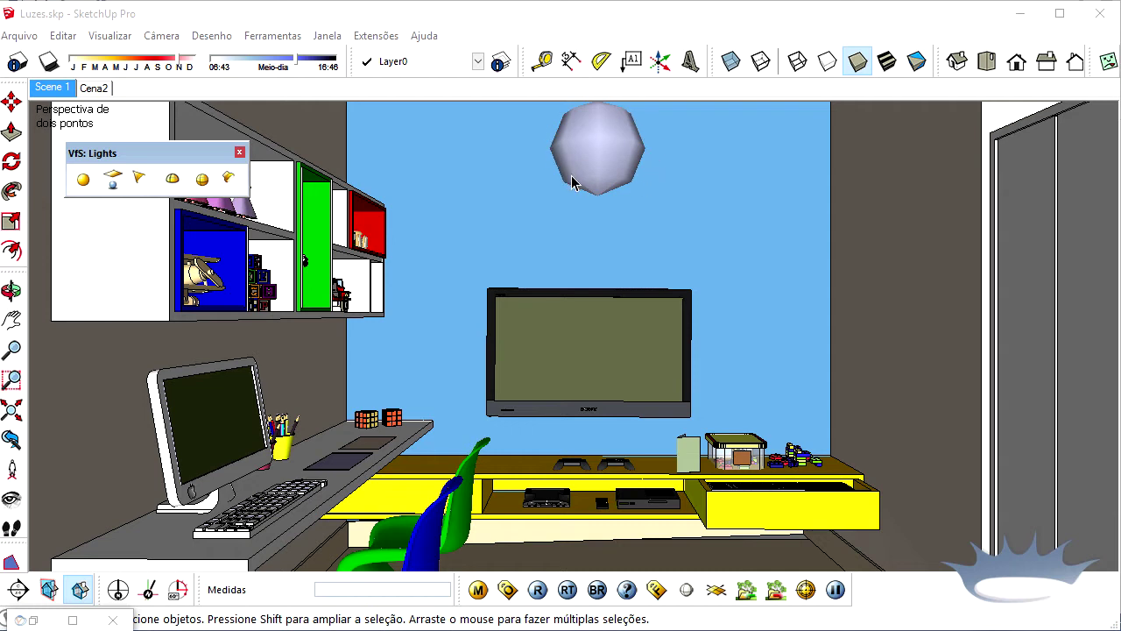
- Open the V-Ray Edit light settings for the lamp sphere above the TV
left_click(600, 154)
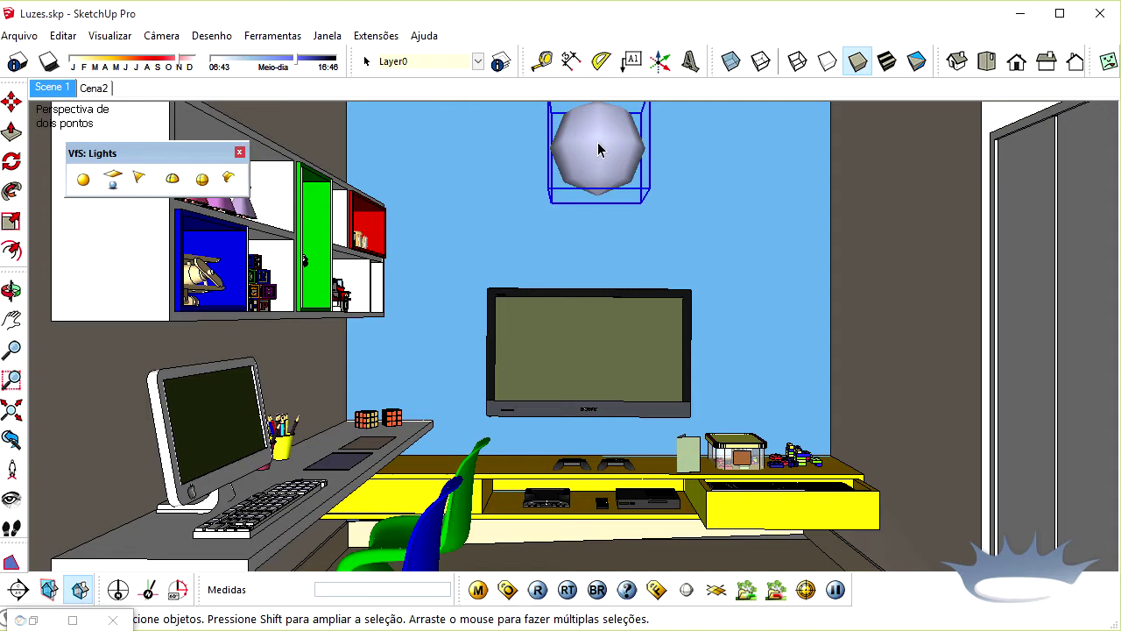
right_click(600, 146)
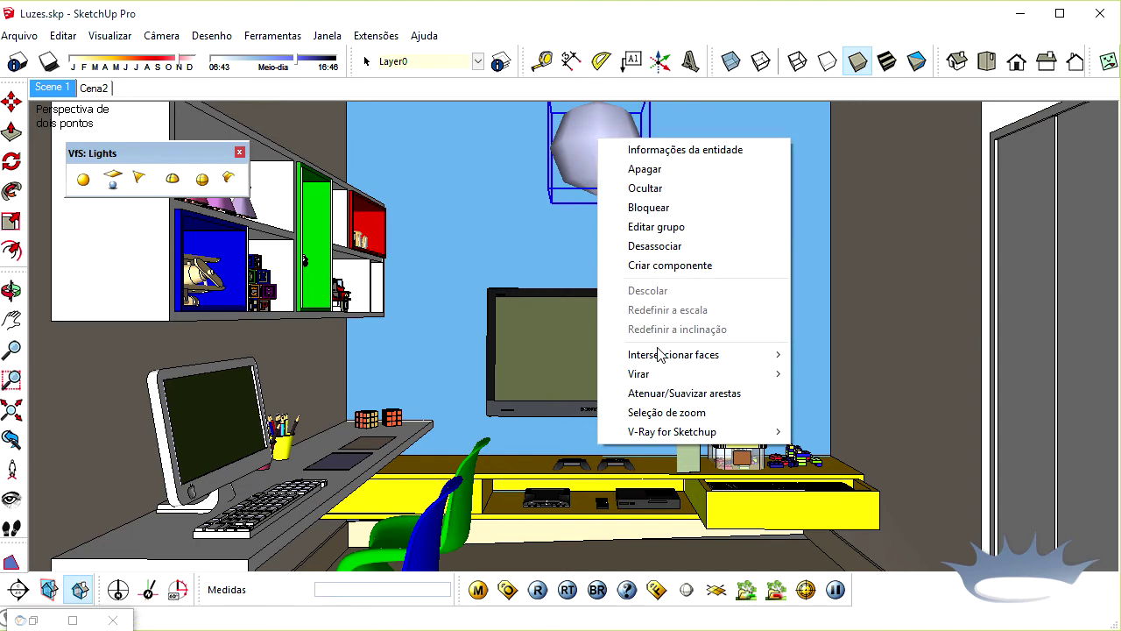
mouse_move(672, 431)
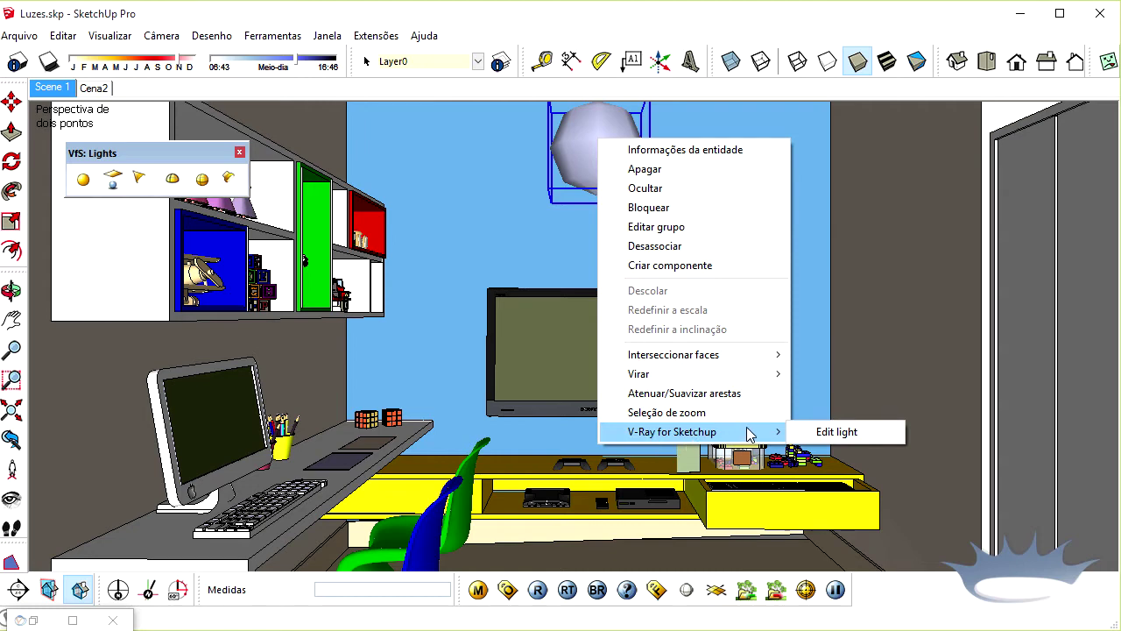
left_click(829, 435)
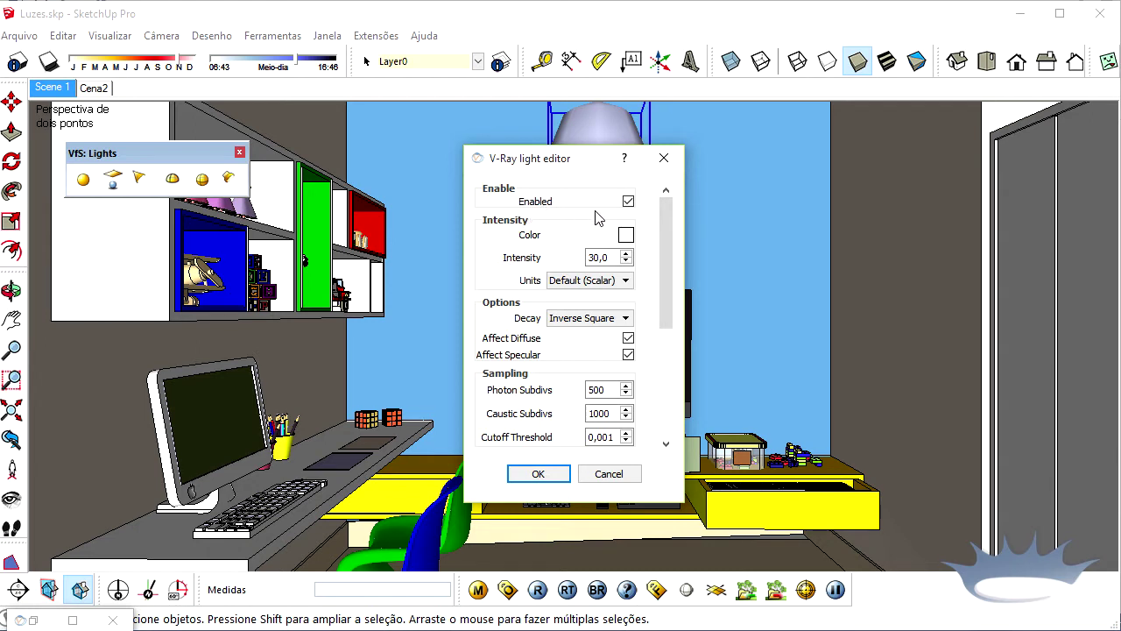
left_click(628, 202)
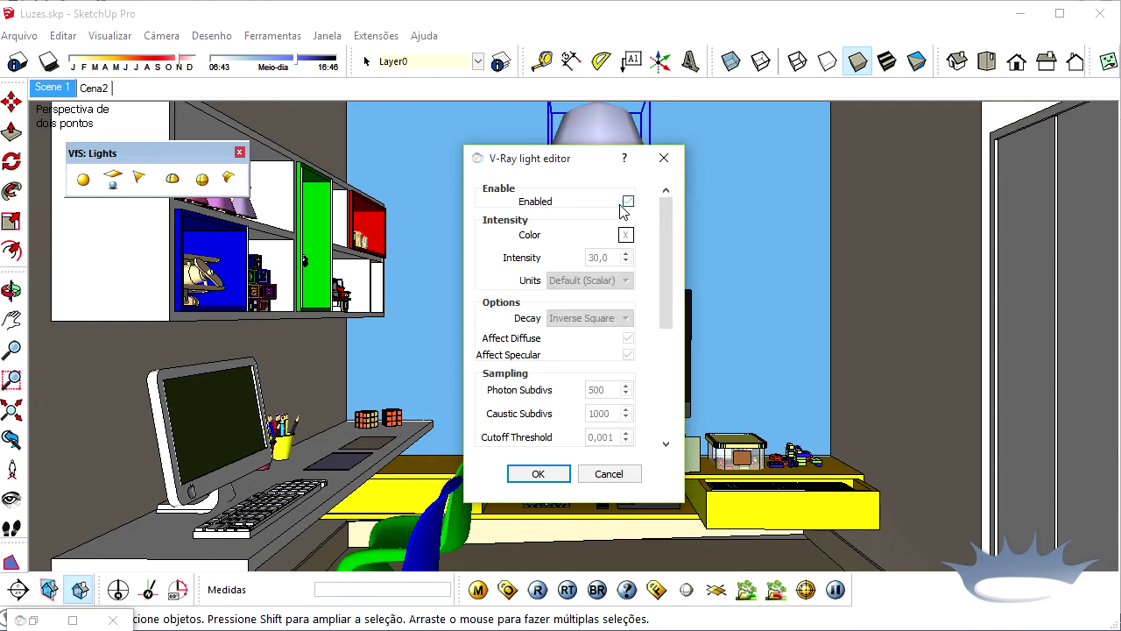
left_click(627, 204)
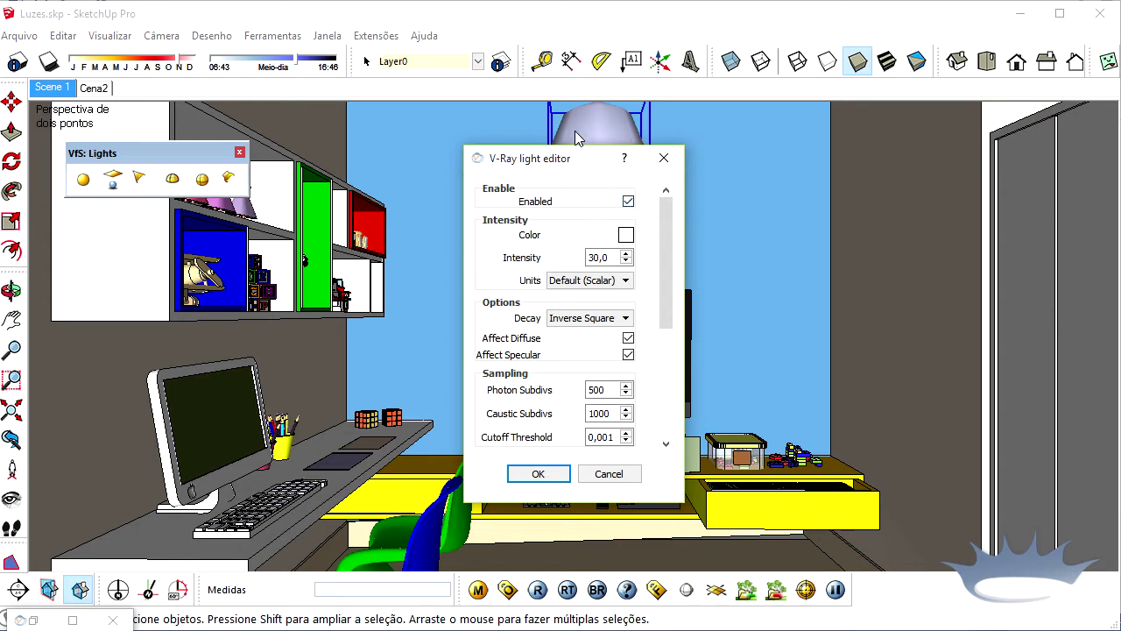
left_click(574, 214)
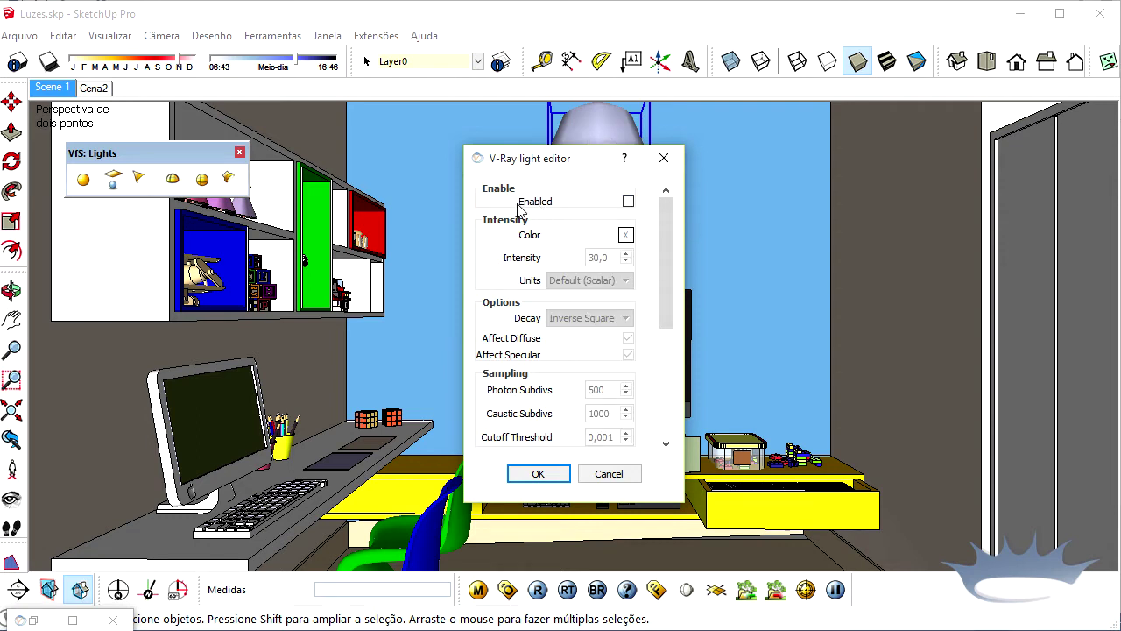
left_click(628, 201)
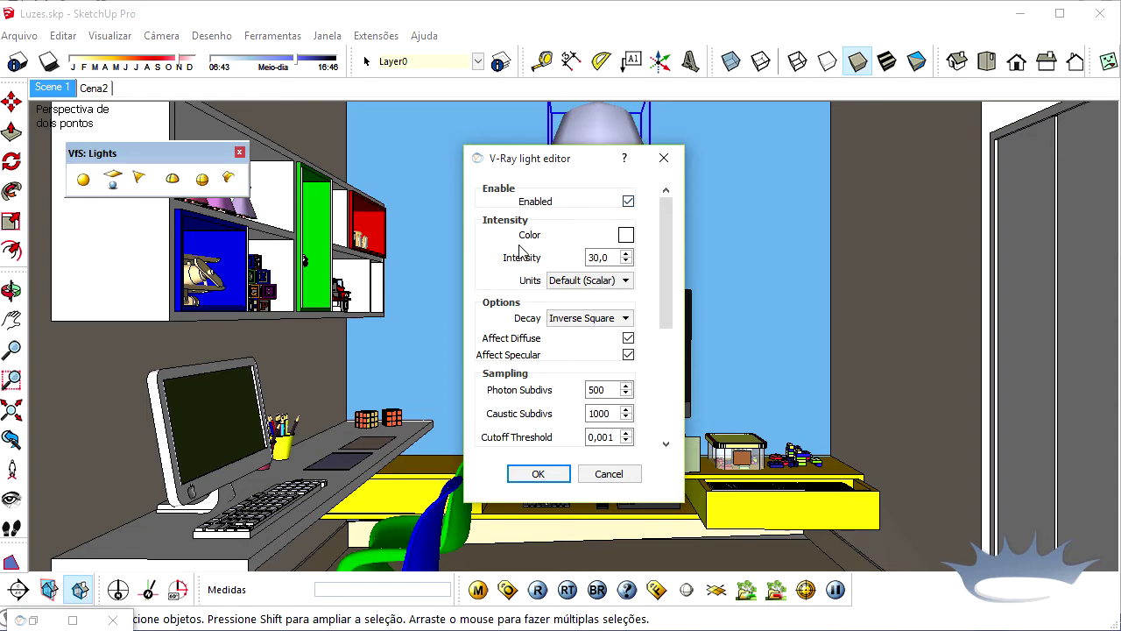
left_click(627, 236)
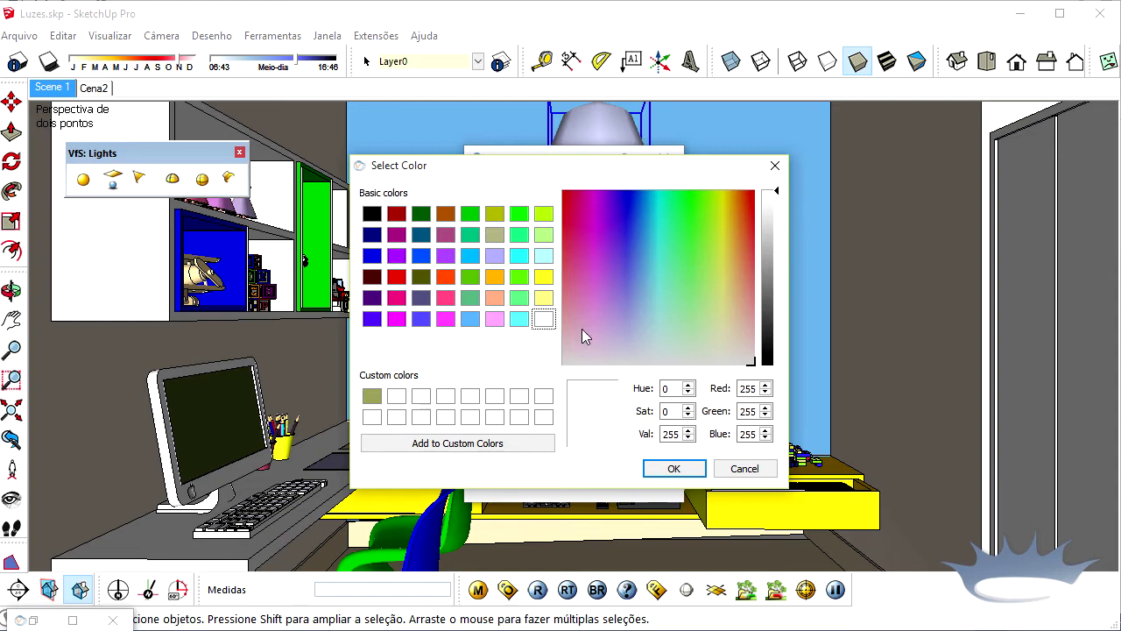
left_click(674, 468)
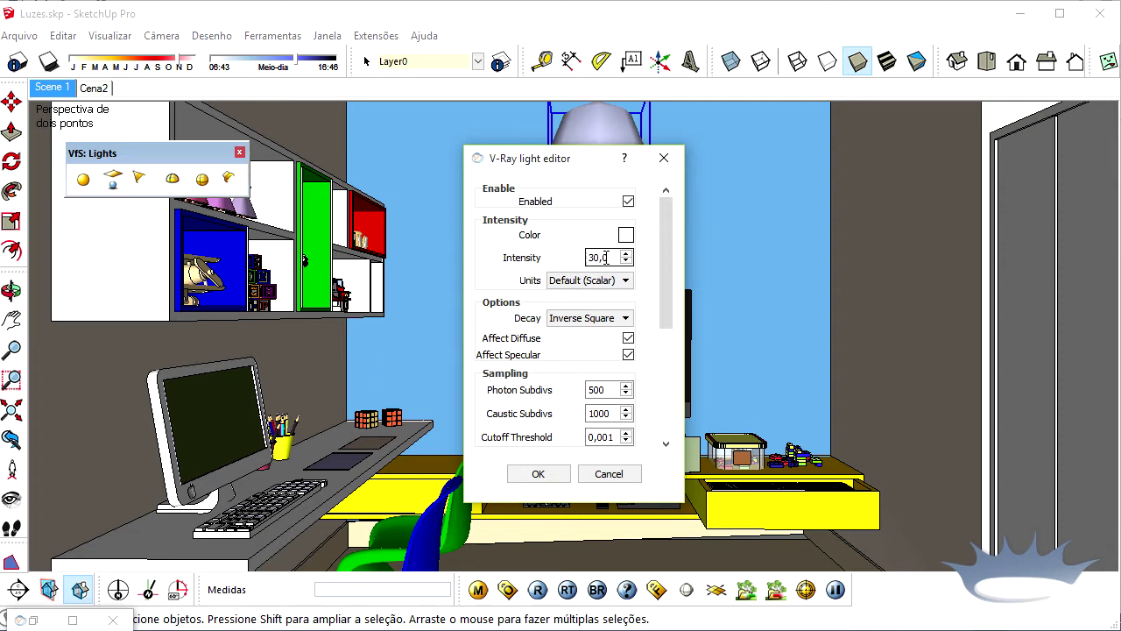
left_click_drag(617, 257, 585, 256)
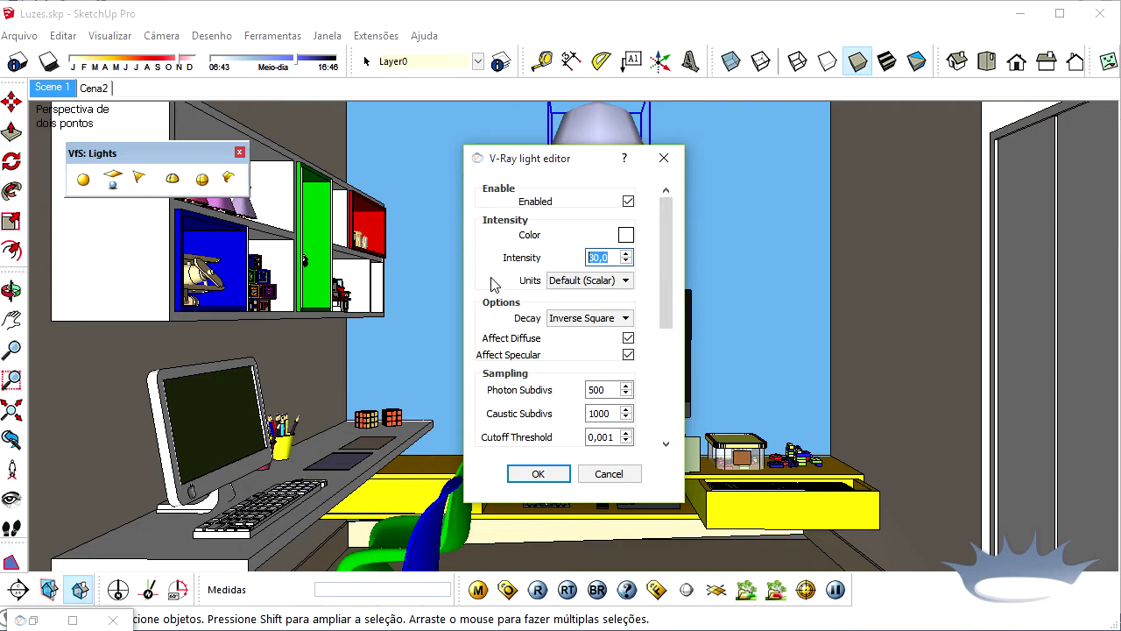
- Change the omni light intensity from 30,0 to 200 with Default (Scalar) units and apply
left_click(552, 280)
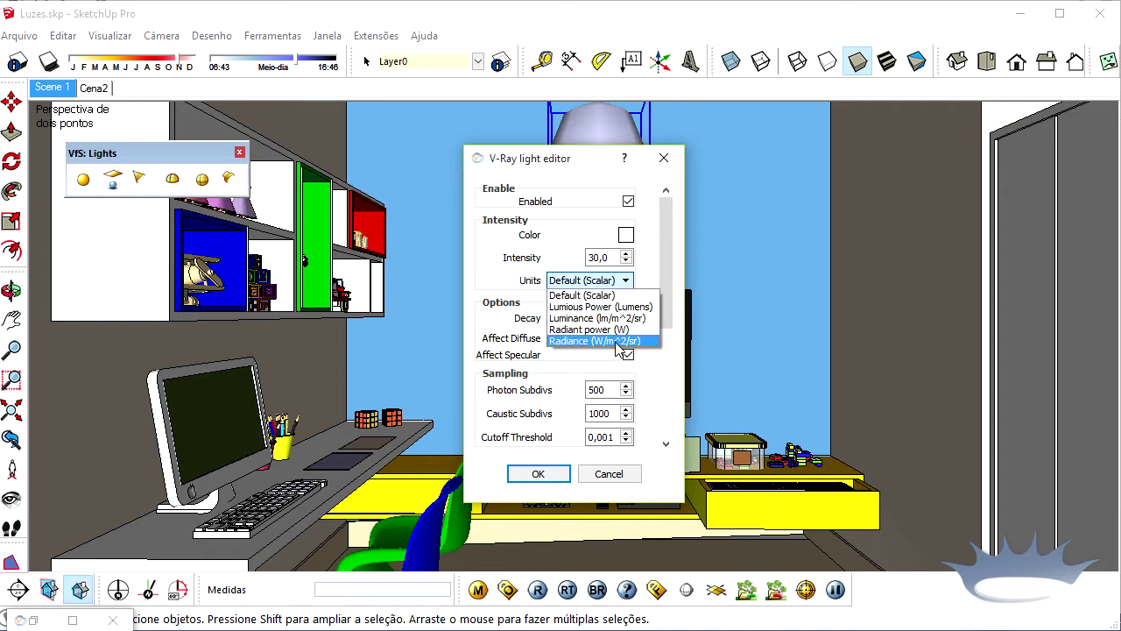
left_click(582, 296)
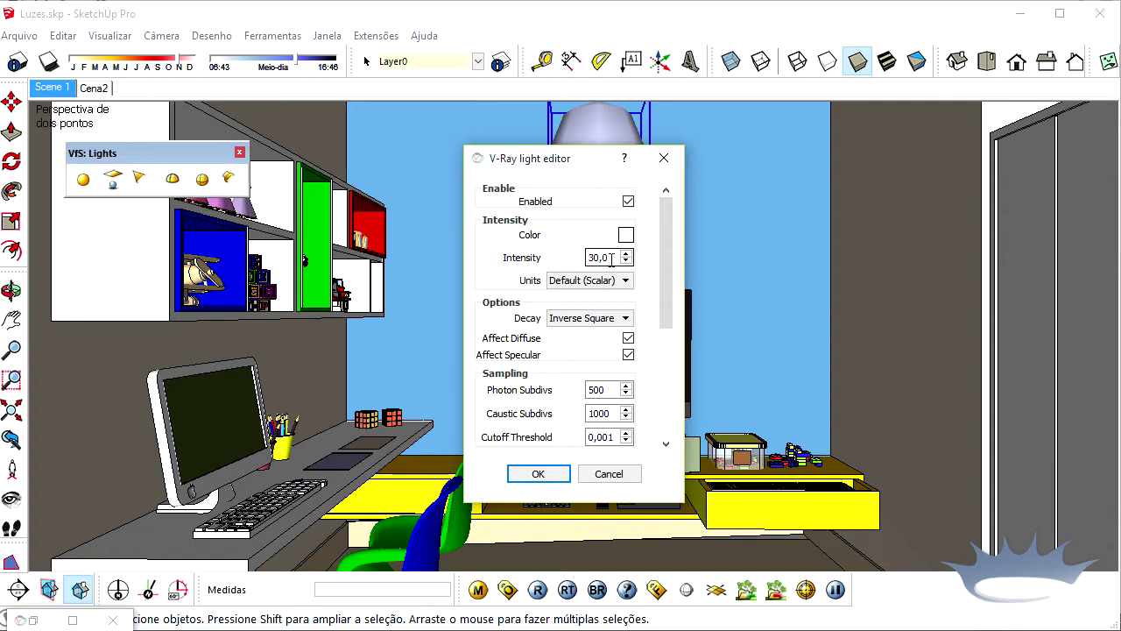
left_click_drag(613, 258, 573, 258)
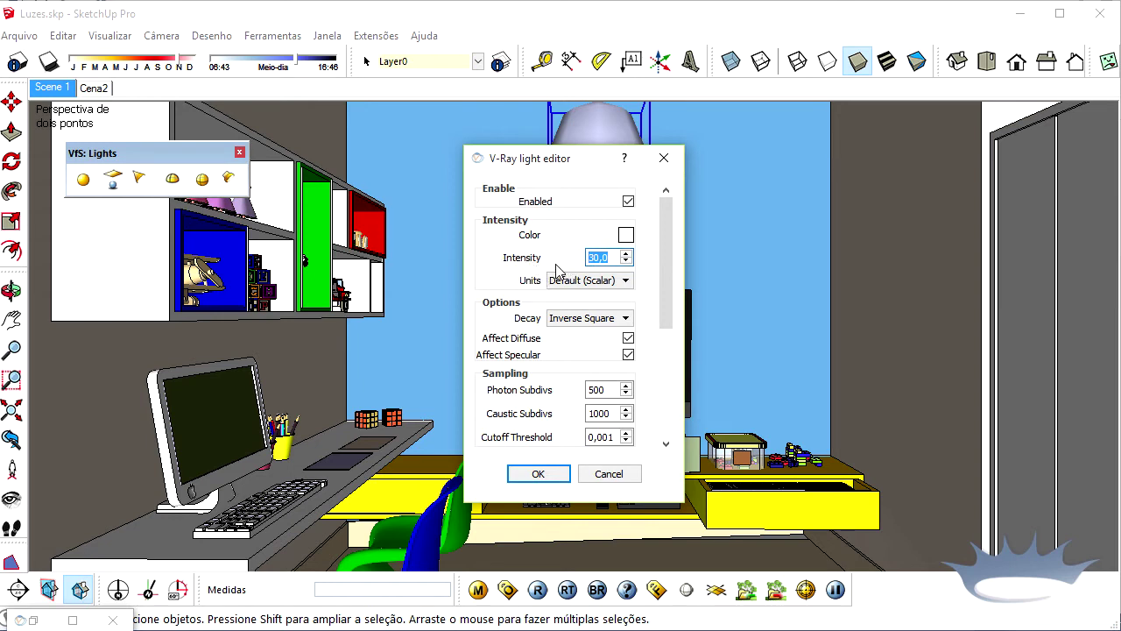
type("200")
left_click(538, 475)
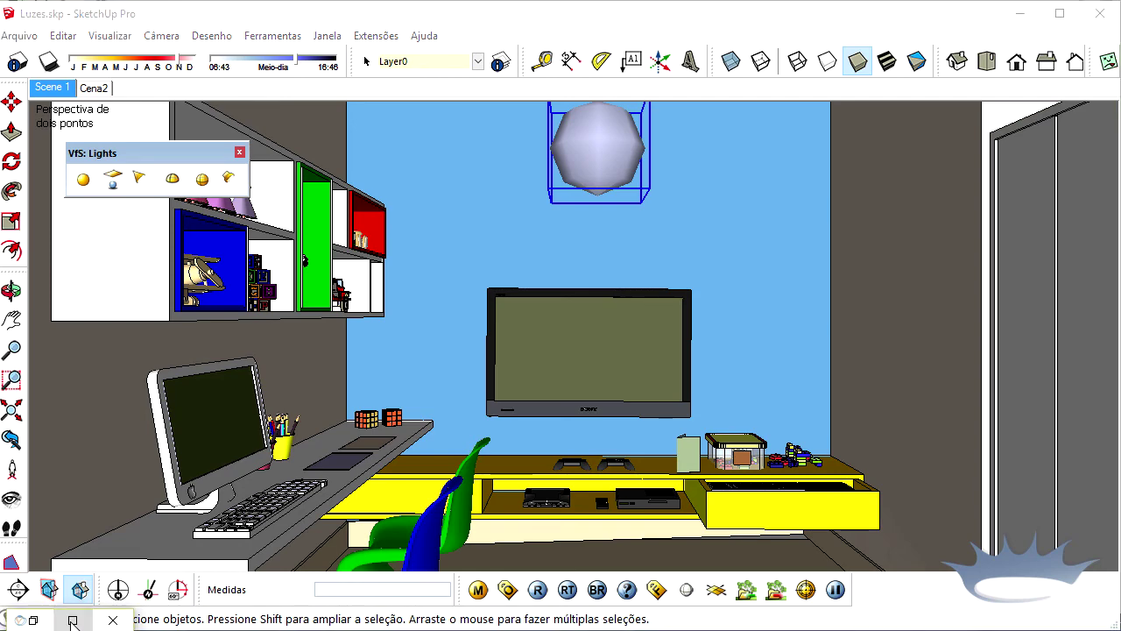
- Render the bedroom with intensity 200 and A/B-compare it against the previous darker render
left_click(72, 621)
left_click(1069, 48)
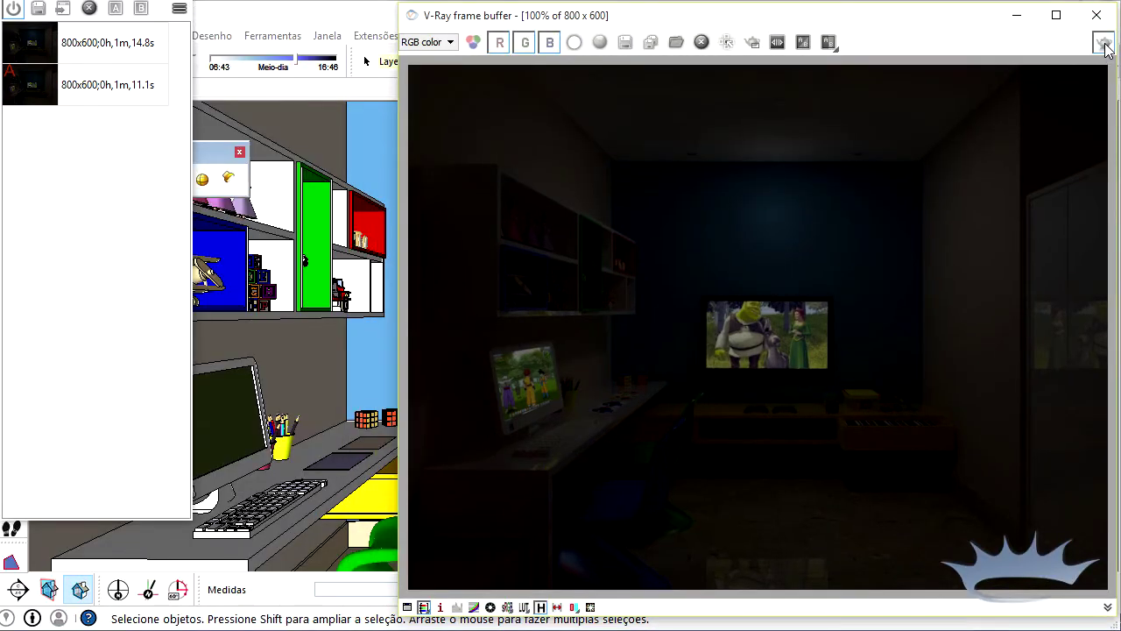
left_click(1104, 46)
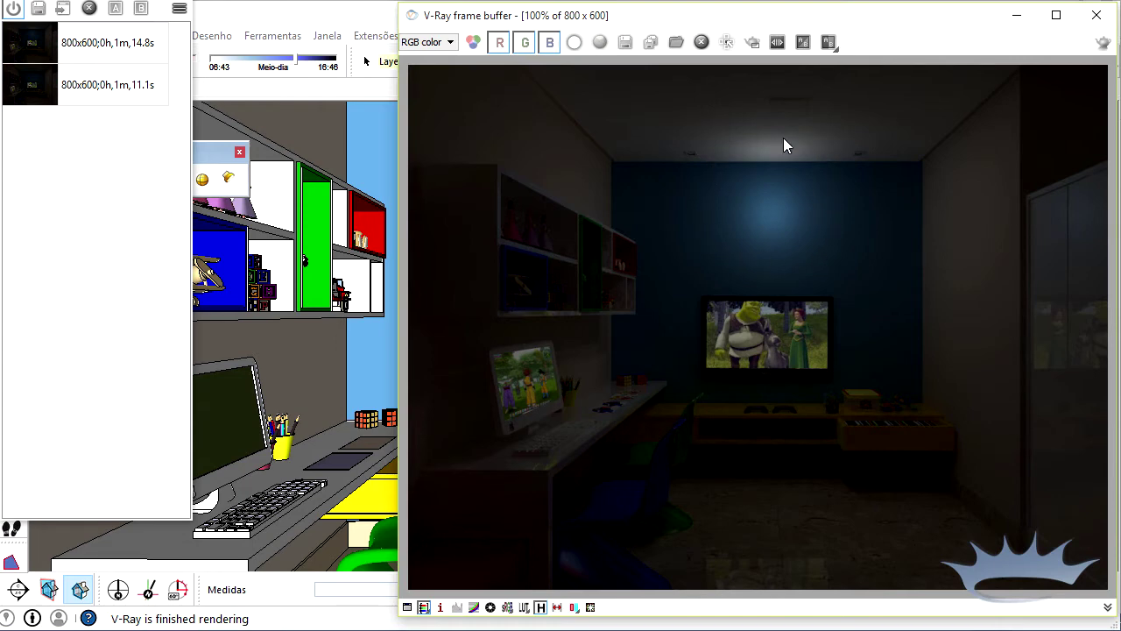
left_click(107, 42)
left_click(115, 7)
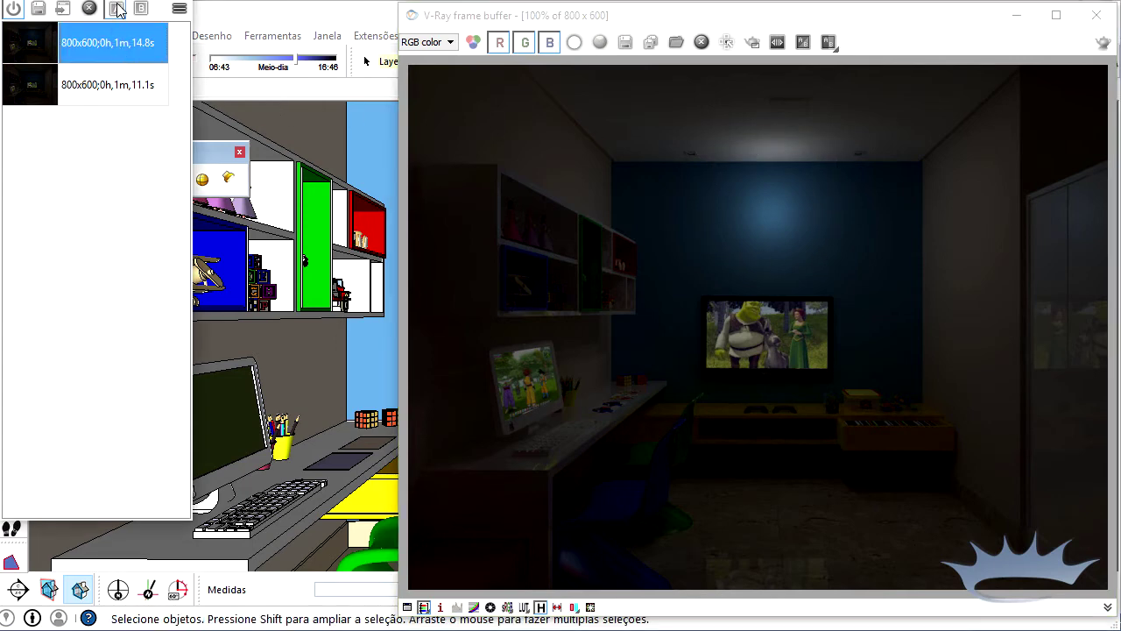
mouse_move(519, 251)
left_mouse_down()
mouse_move(910, 248)
mouse_move(586, 269)
mouse_move(887, 261)
mouse_move(560, 289)
mouse_move(876, 258)
mouse_move(657, 269)
left_mouse_up()
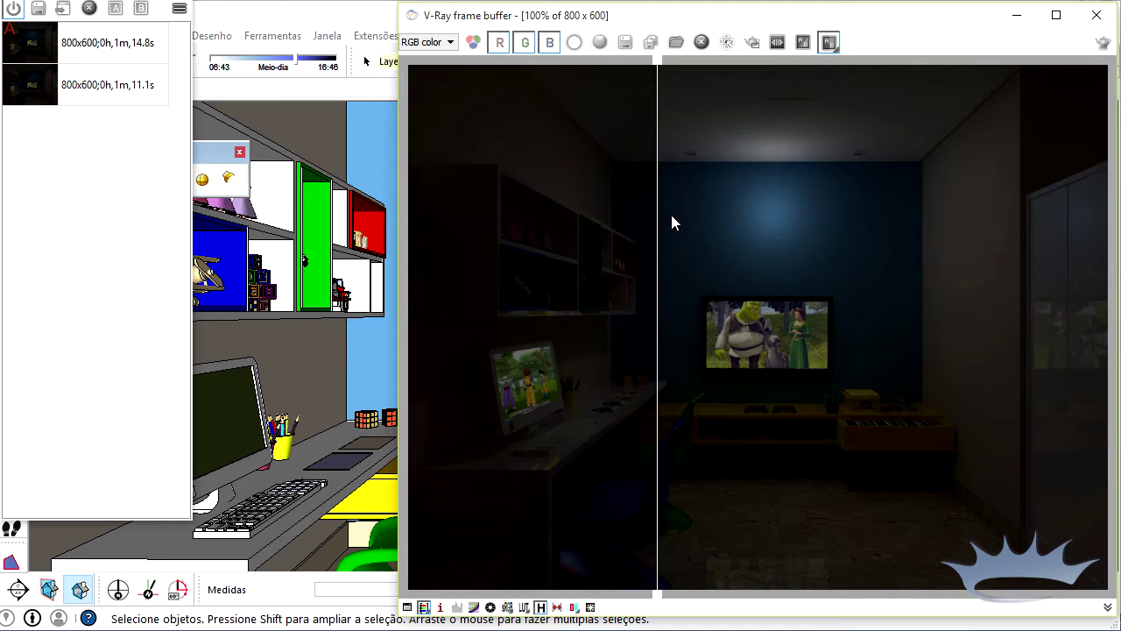
- Switch off A/B compare, then zoom into the wardrobe and back out to 100%
left_click(827, 44)
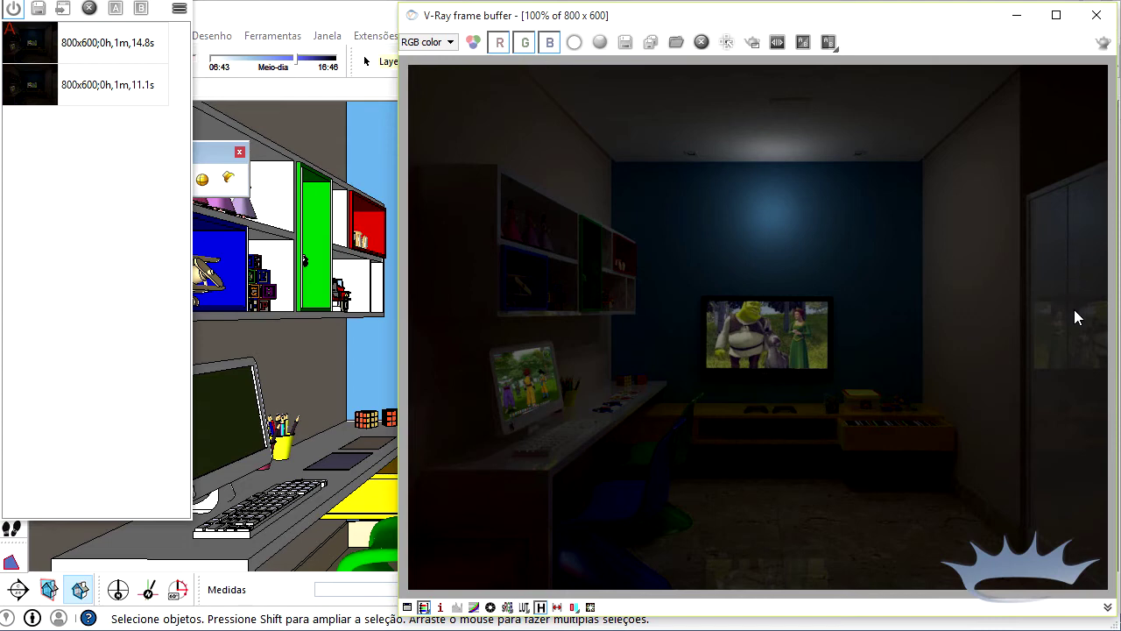
scroll(1091, 333, "up", 2)
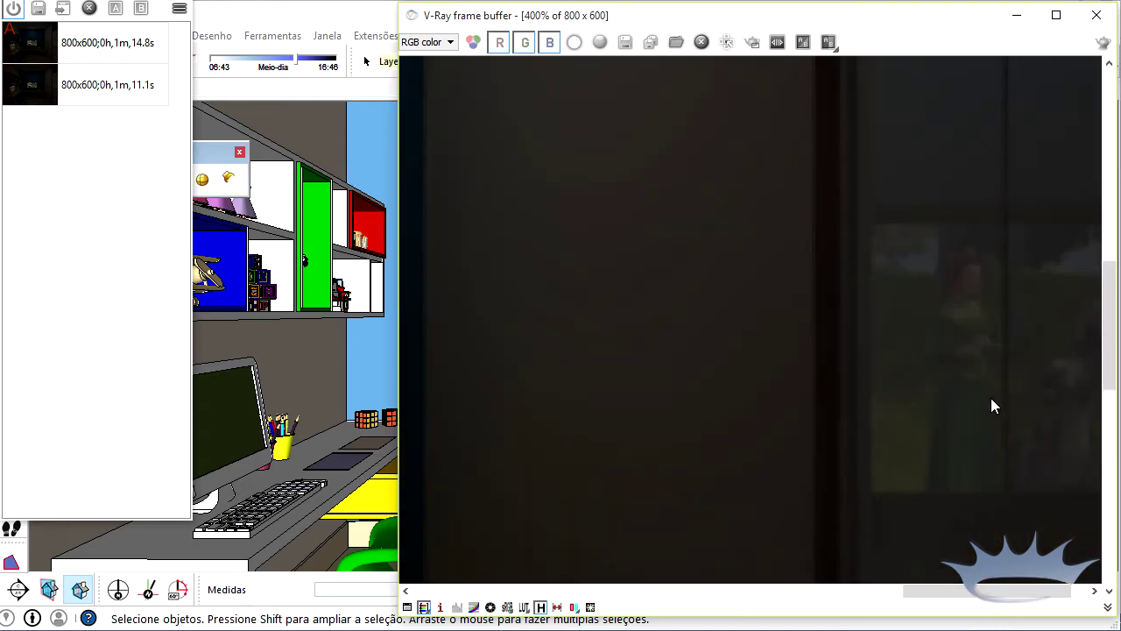
scroll(935, 274, "down", 1)
scroll(940, 316, "down", 1)
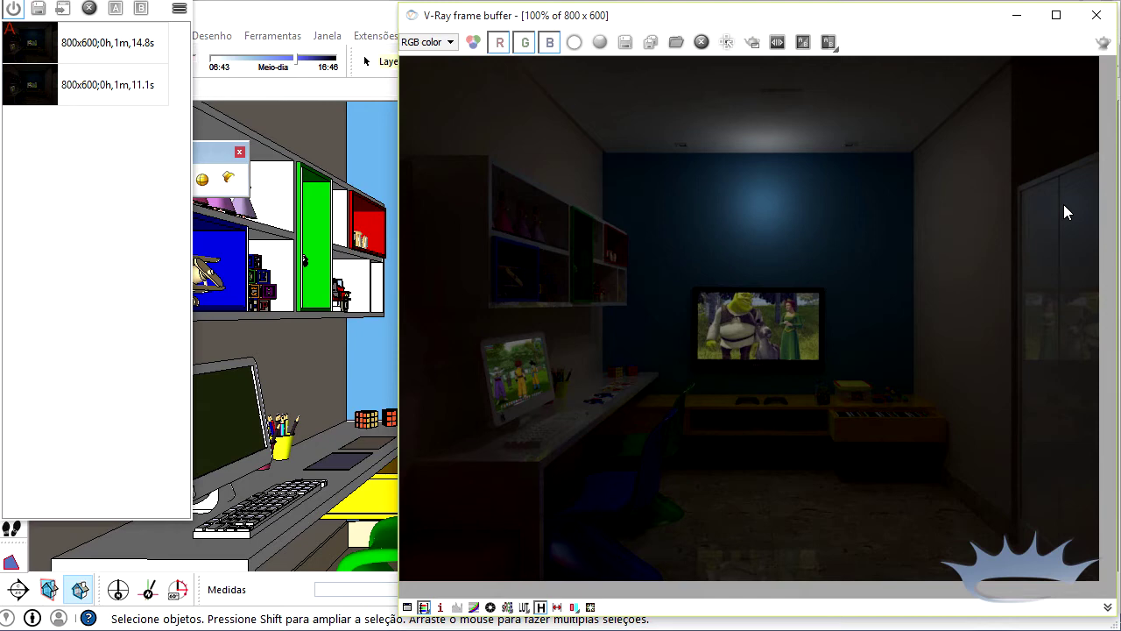
- Save the render to history and reopen the lamp's V-Ray light editor
left_click(38, 9)
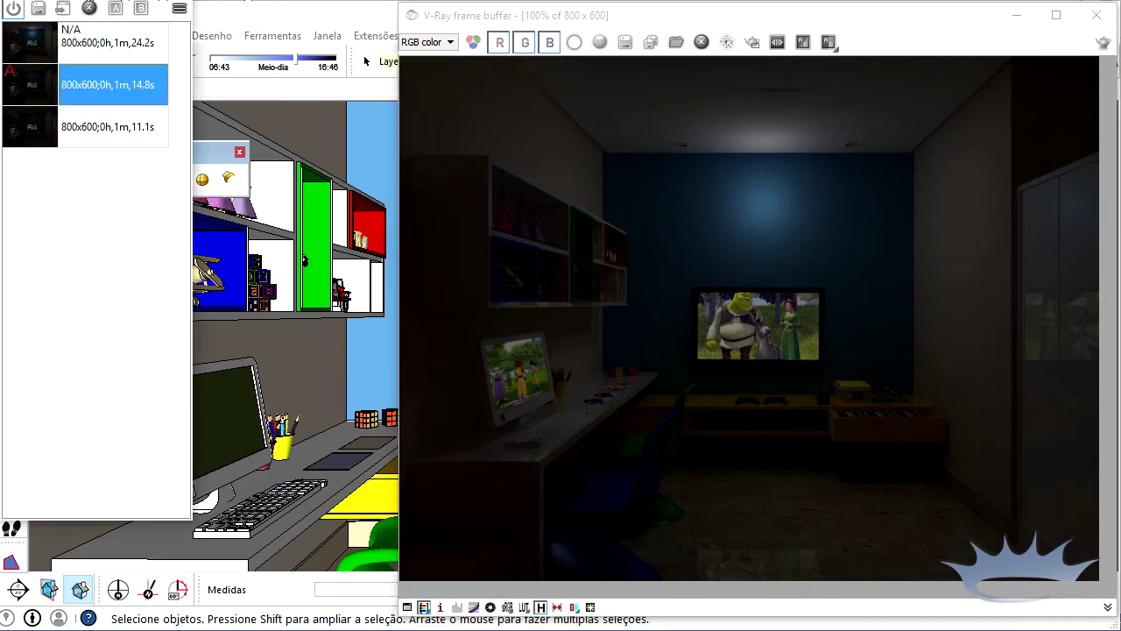
left_click(1096, 15)
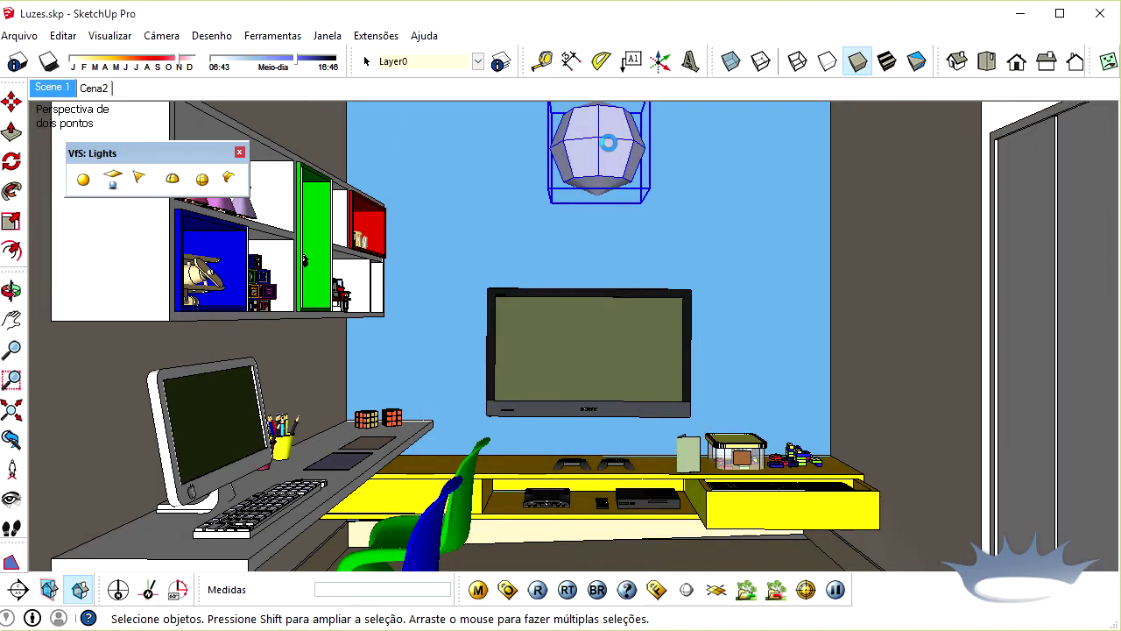
right_click(608, 143)
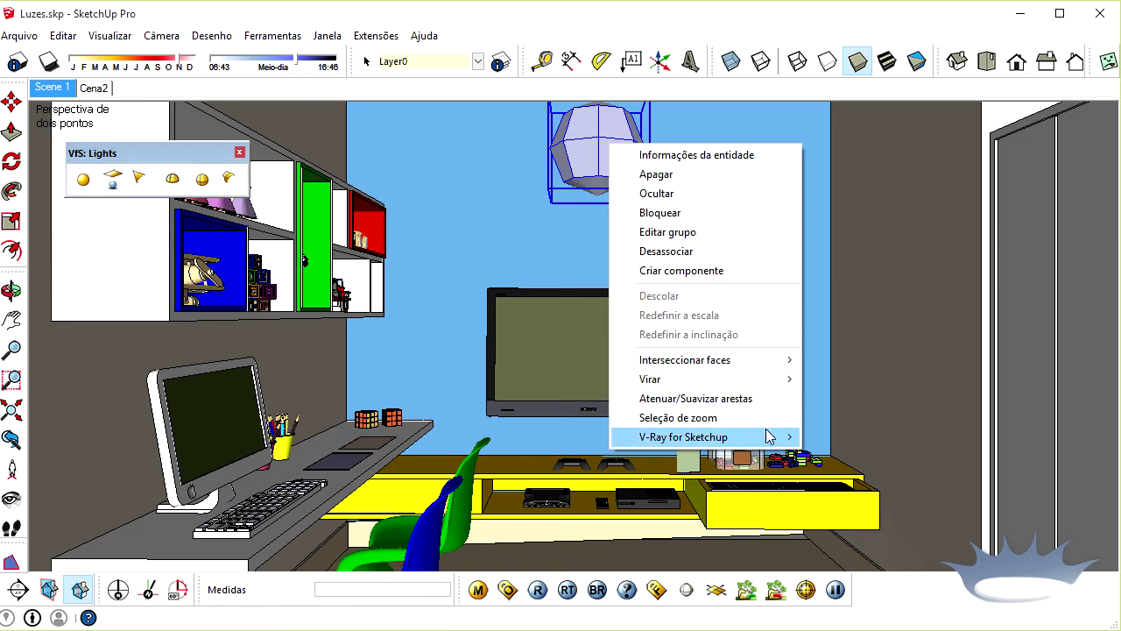
mouse_move(683, 436)
left_click(845, 436)
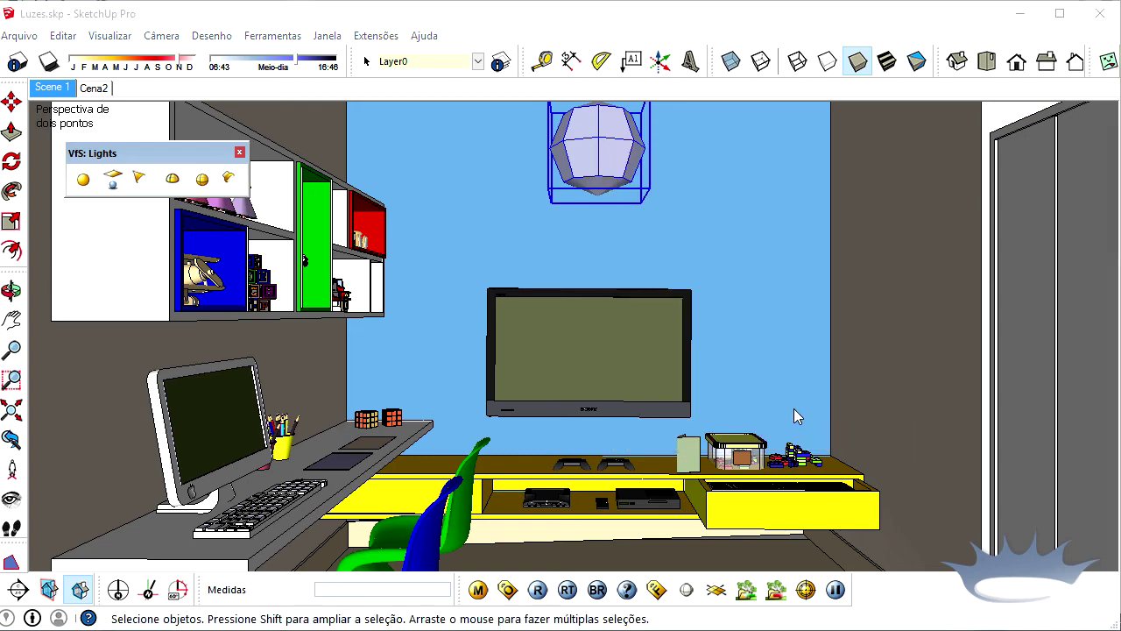
- Raise the light intensity to 2000,0, set its colour to yellow, and apply
left_click(594, 257)
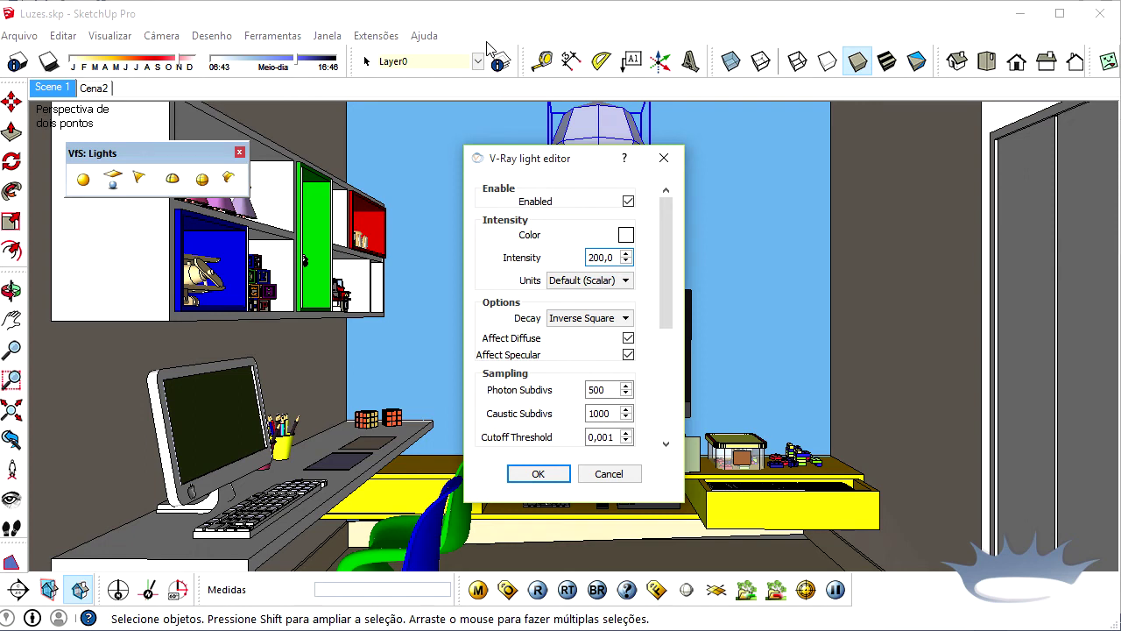
type("0")
left_click(626, 235)
mouse_move(704, 246)
left_mouse_down()
mouse_move(722, 232)
mouse_move(724, 242)
left_mouse_up()
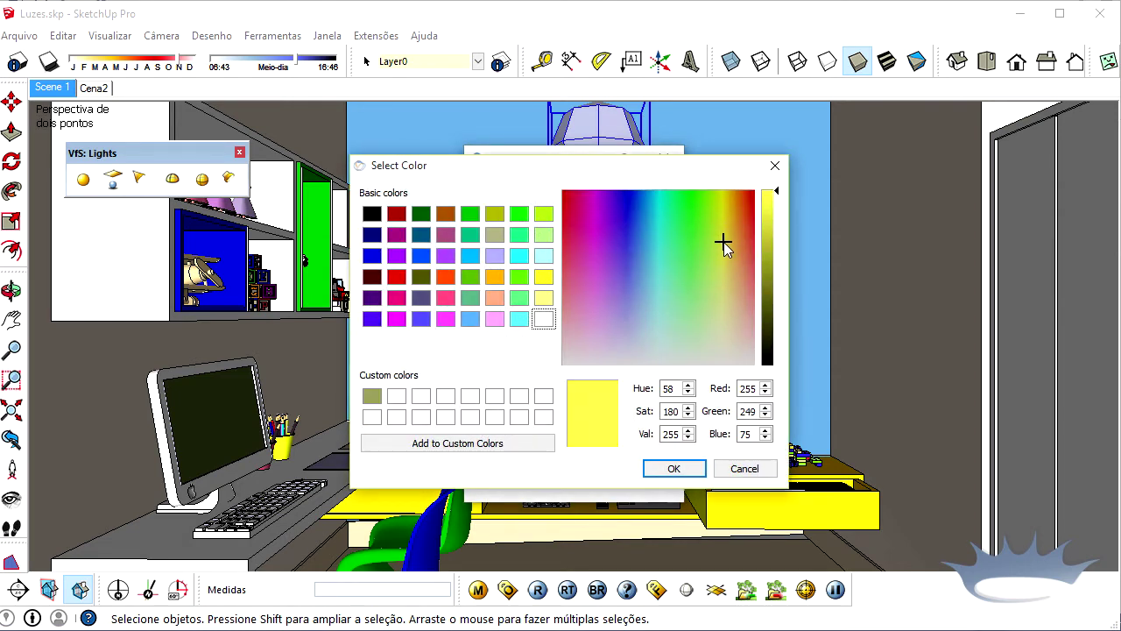
left_click(666, 471)
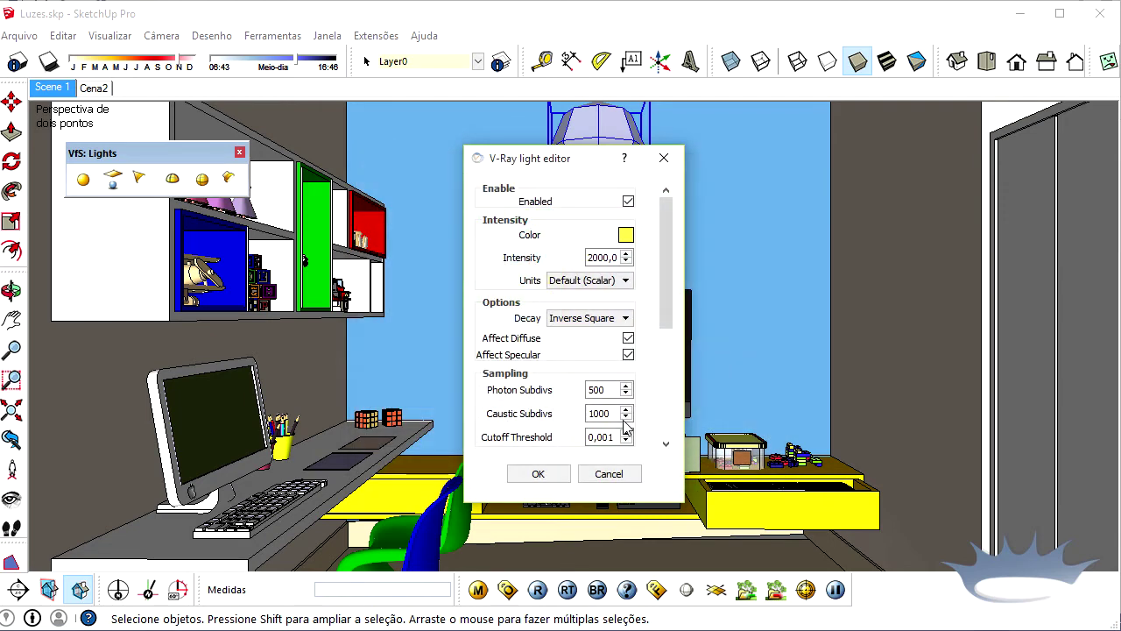
left_click(542, 479)
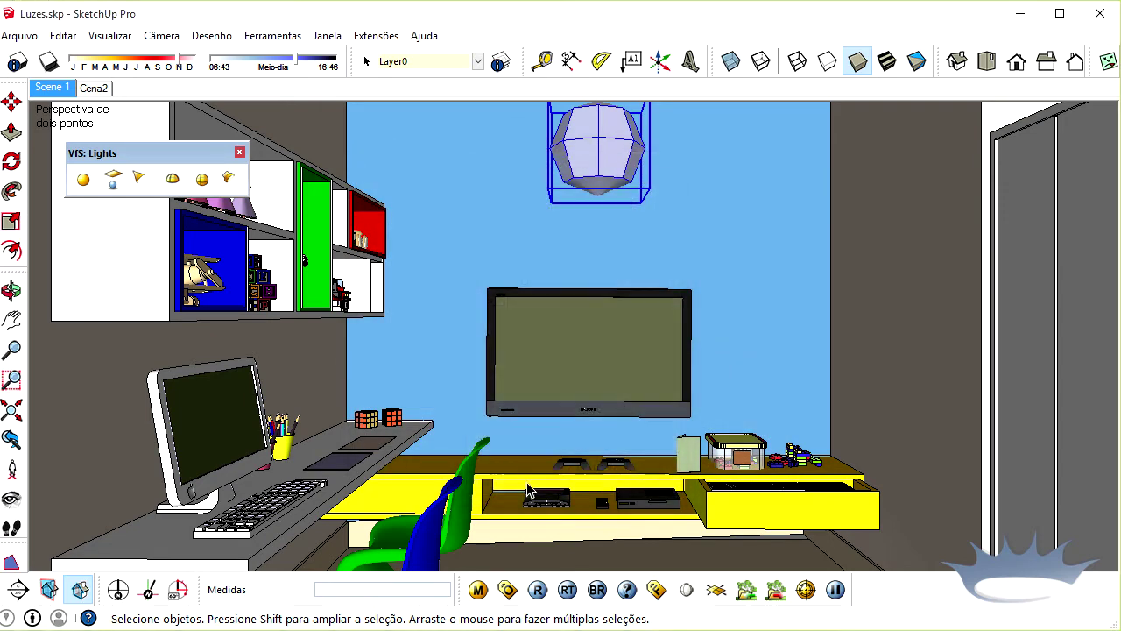
- Render the bedroom at 800x600 with the yellow lamp light, giving a yellow-green glow above the TV
left_click(539, 592)
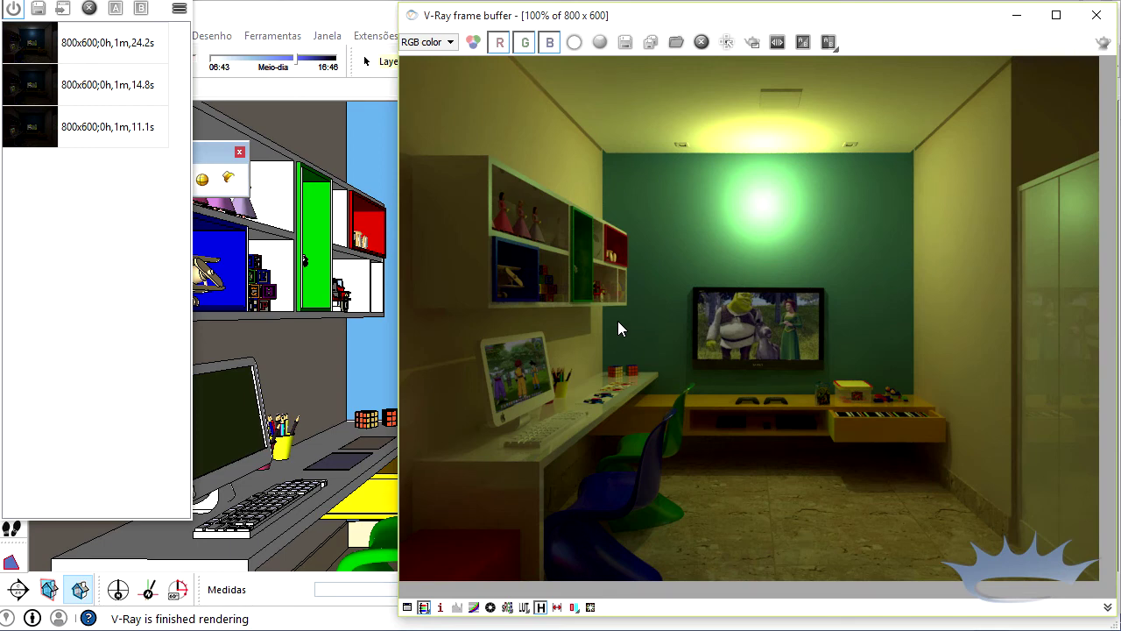
- A/B compare the yellow-lit render with the first darker one, save it to history, and minimize the frame buffer
left_click(112, 42)
left_click(115, 8)
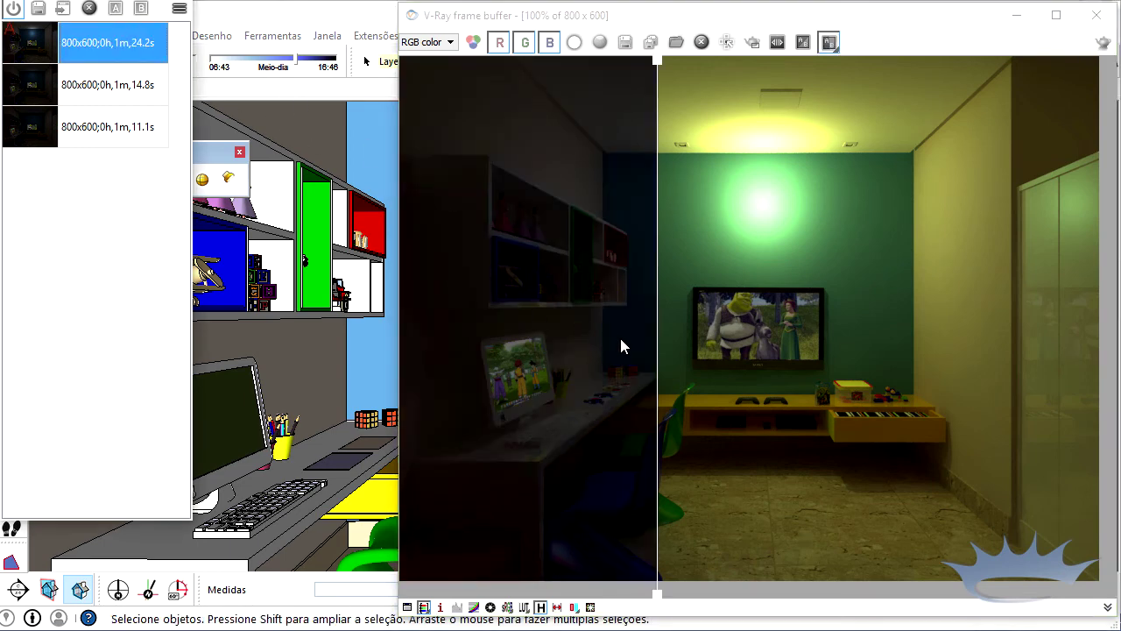
left_click_drag(658, 346, 1035, 325)
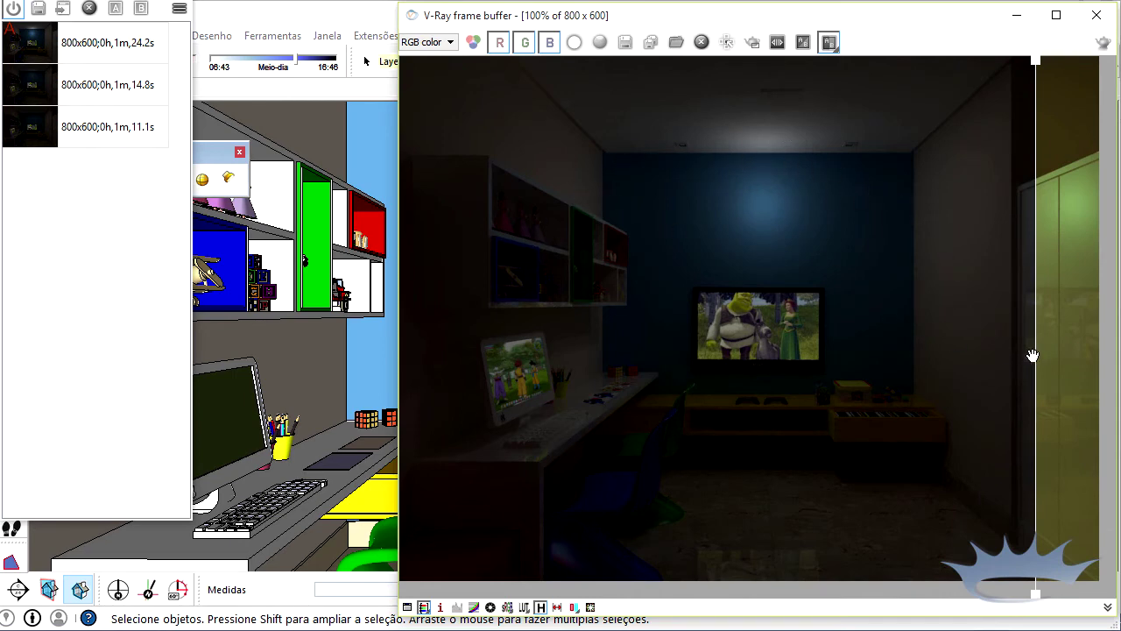
left_click_drag(1033, 353, 442, 388)
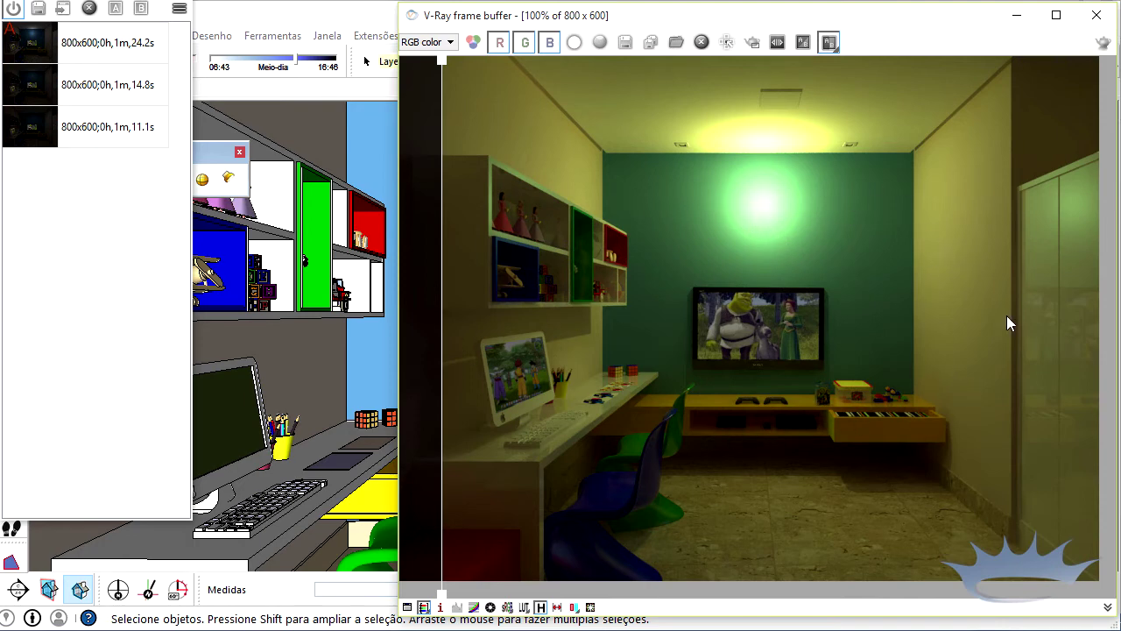
left_click(38, 9)
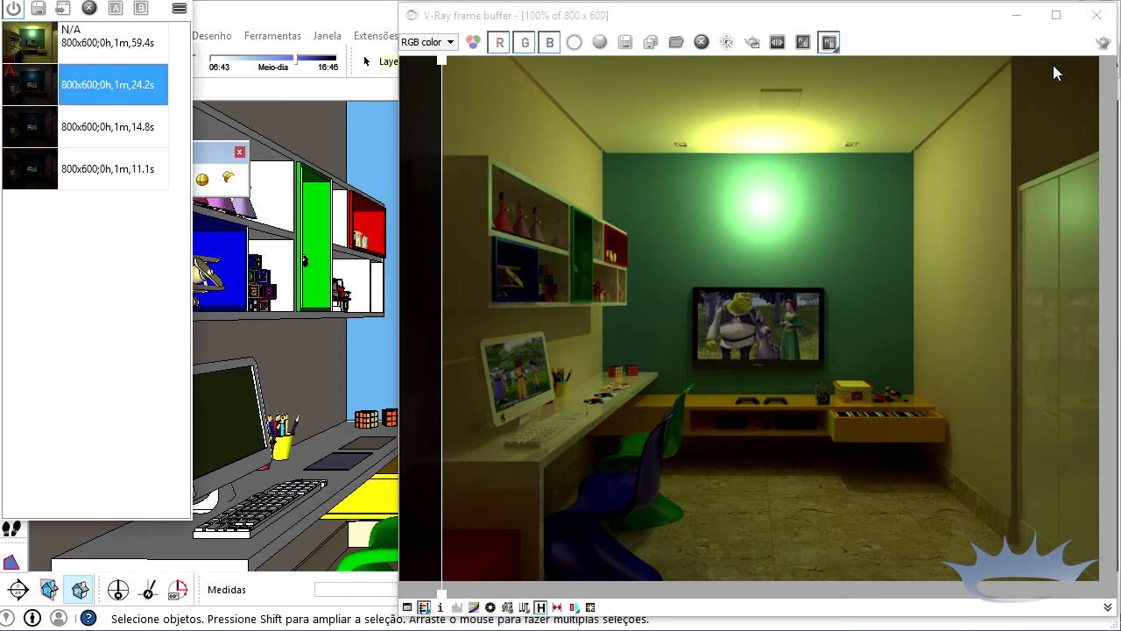
left_click(1018, 16)
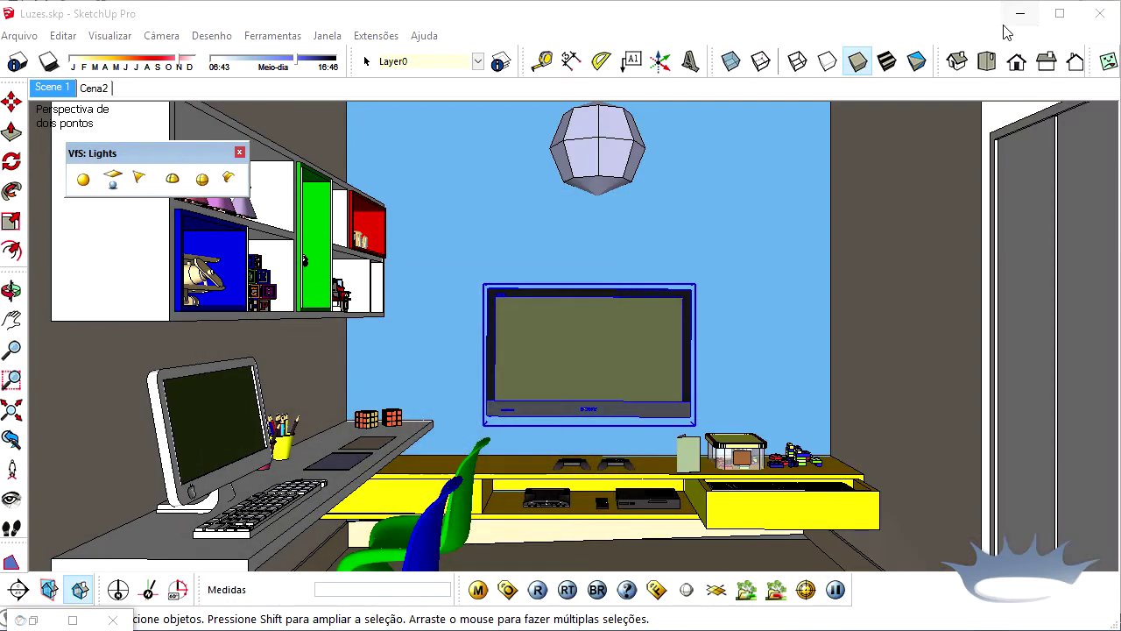
- Set the lamp light's Decay to Linear and its intensity from 2000 to 30, then apply
right_click(584, 178)
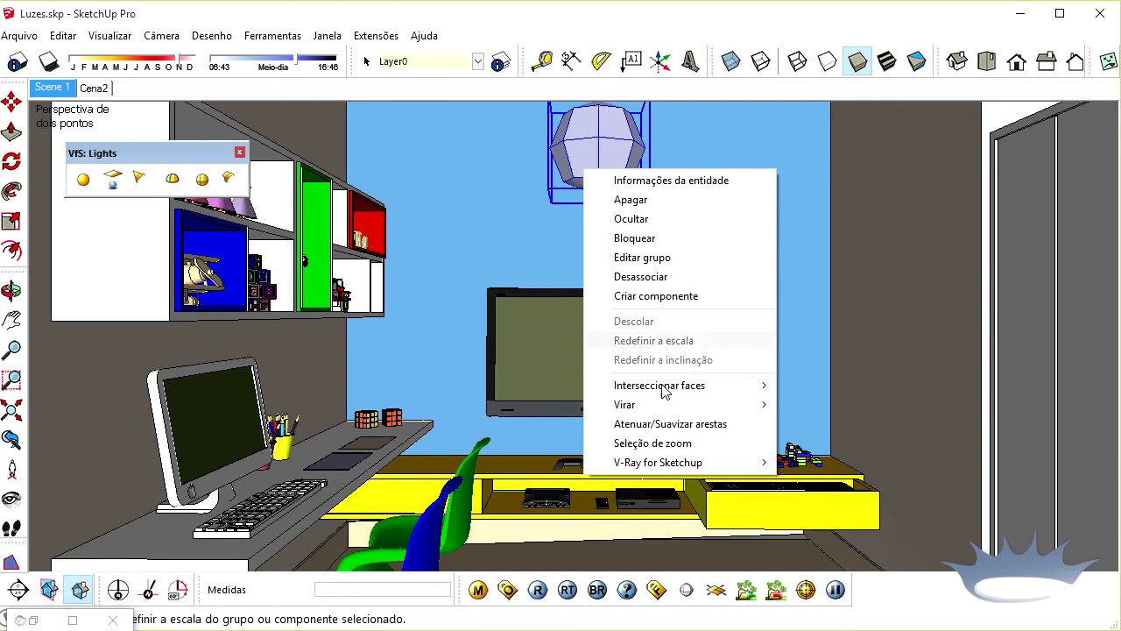
mouse_move(658, 461)
left_click(819, 460)
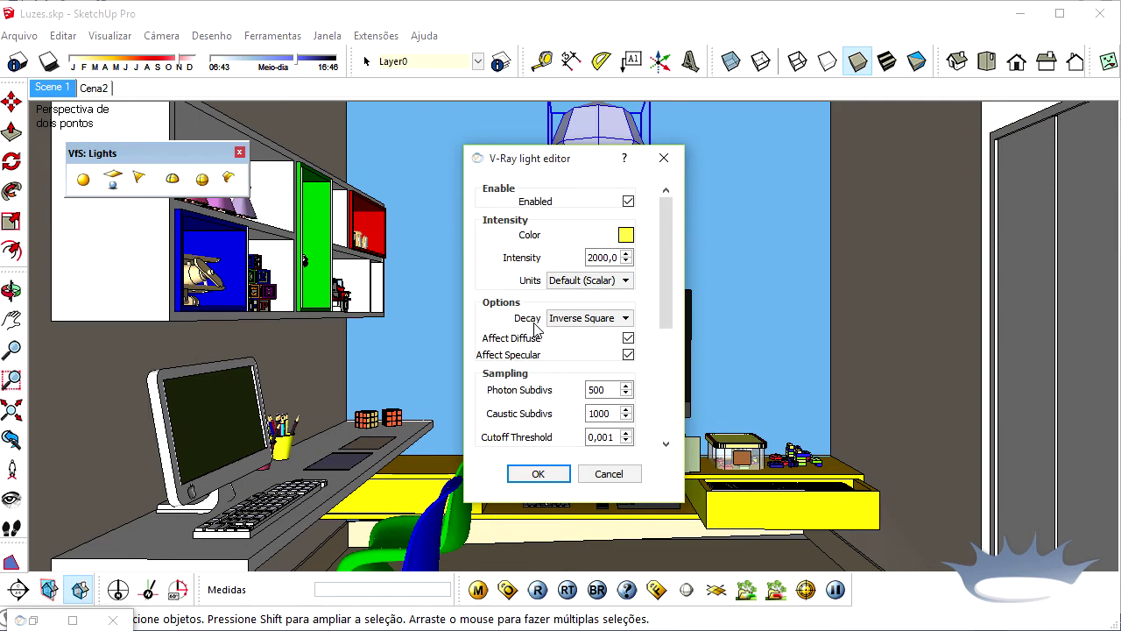
left_click(578, 323)
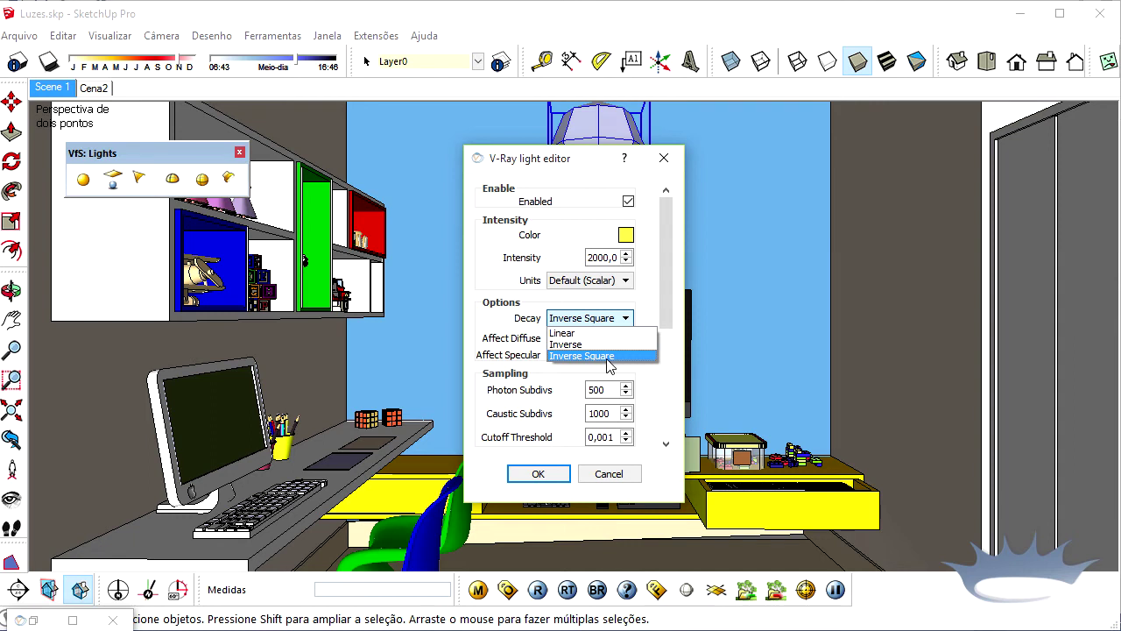
left_click(565, 334)
left_click(601, 257)
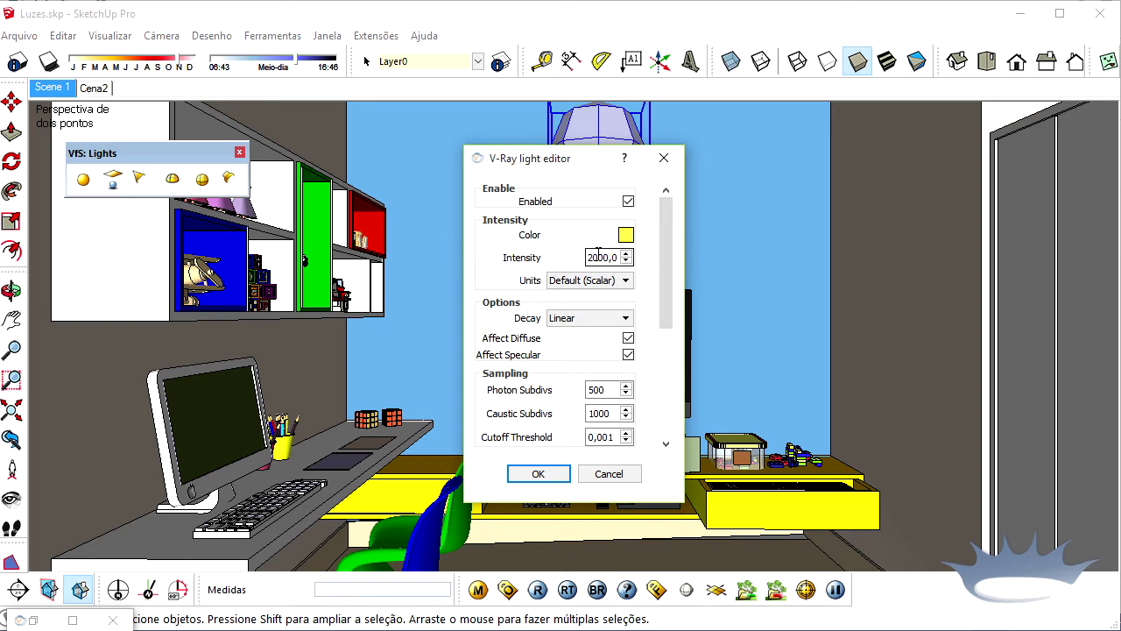
double_click(598, 254)
type("30")
key("Return")
left_click(585, 320)
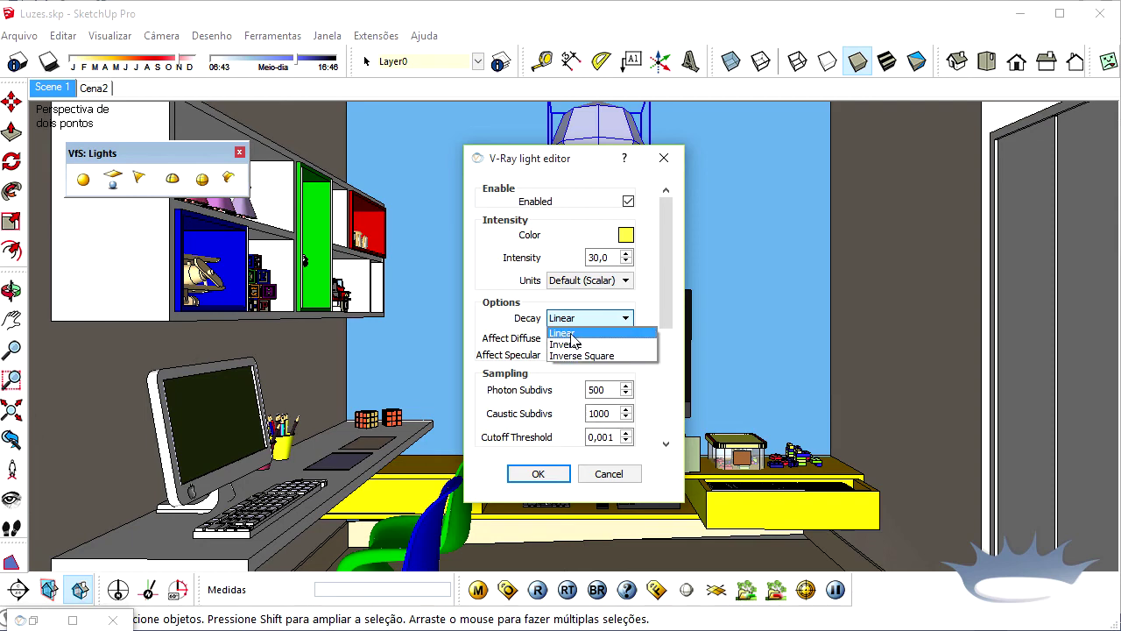
left_click(566, 332)
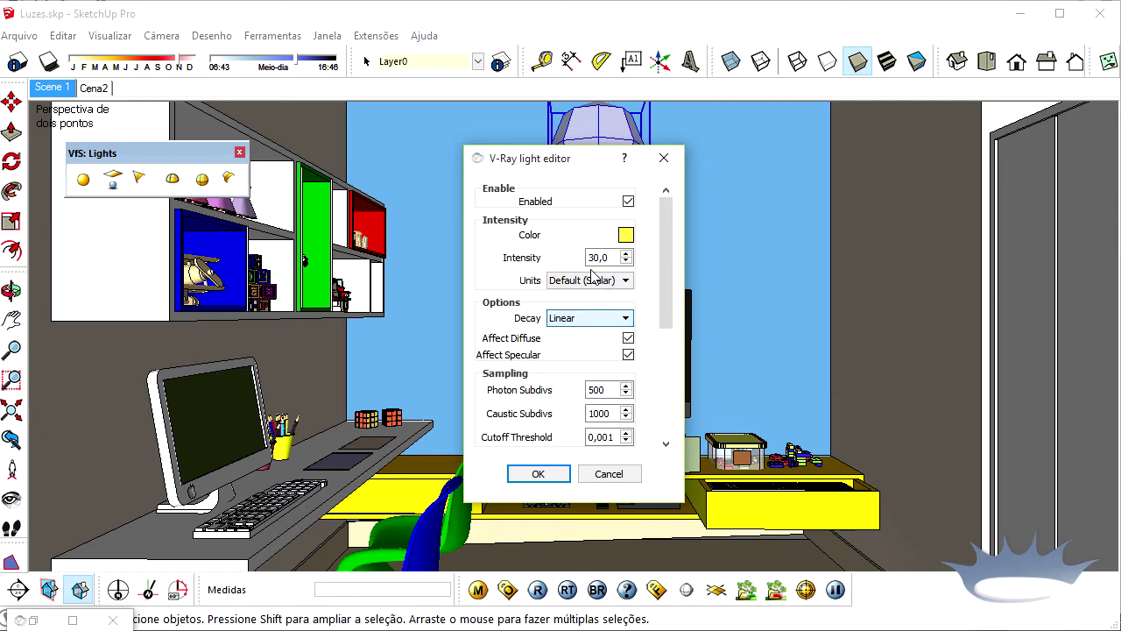
left_click(536, 478)
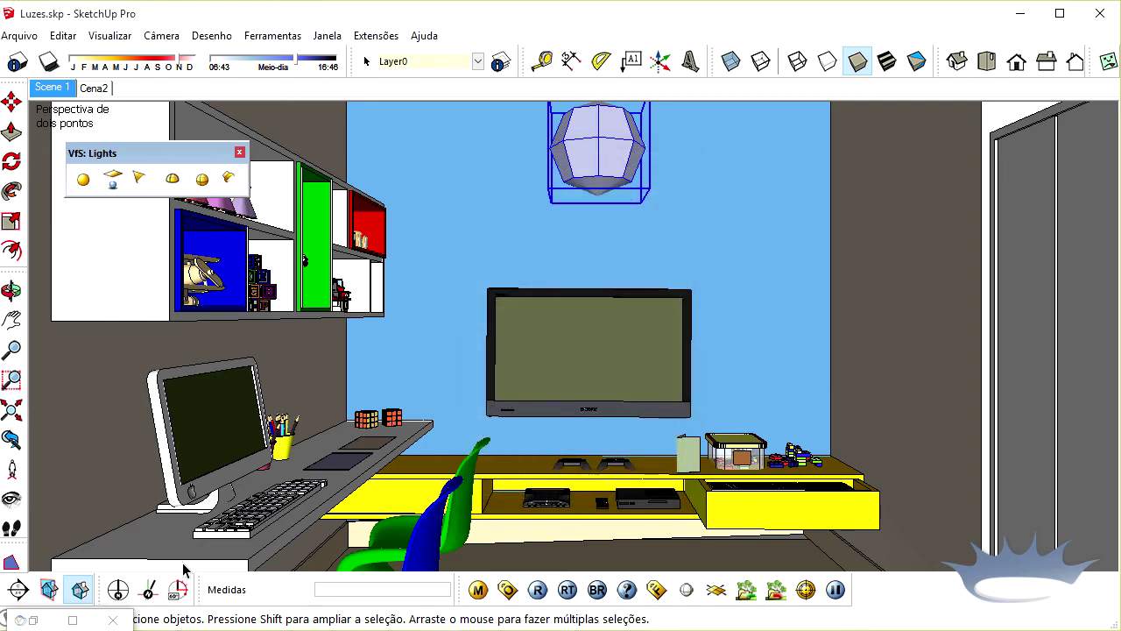
- Render the scene with the Linear-decay light and pick the 14.8s history render as A
left_click(77, 618)
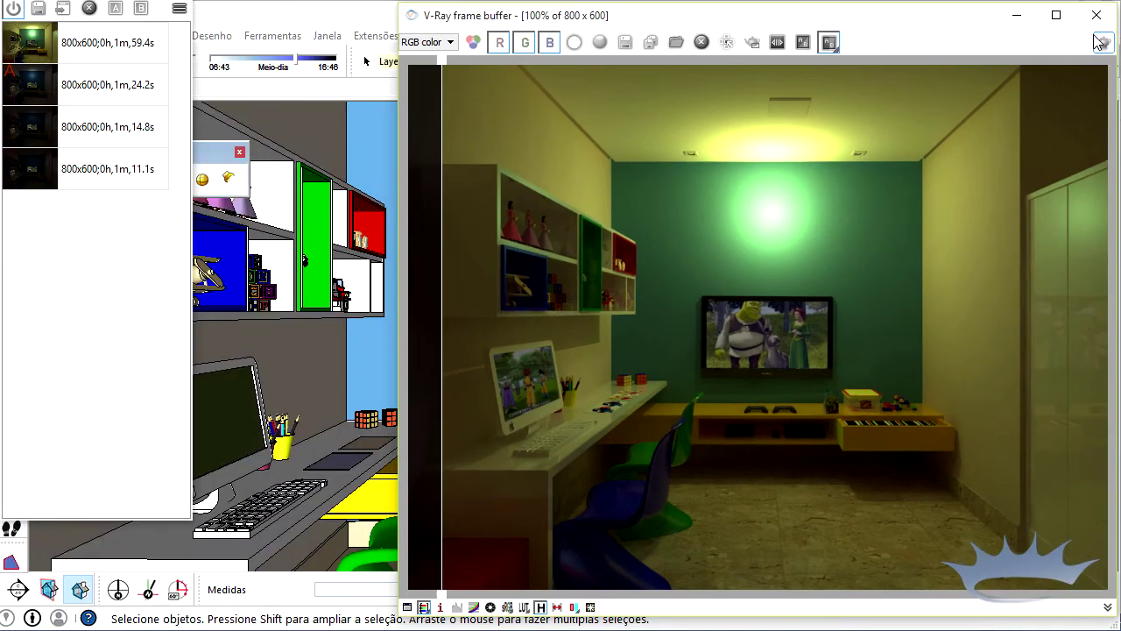
left_click(1101, 43)
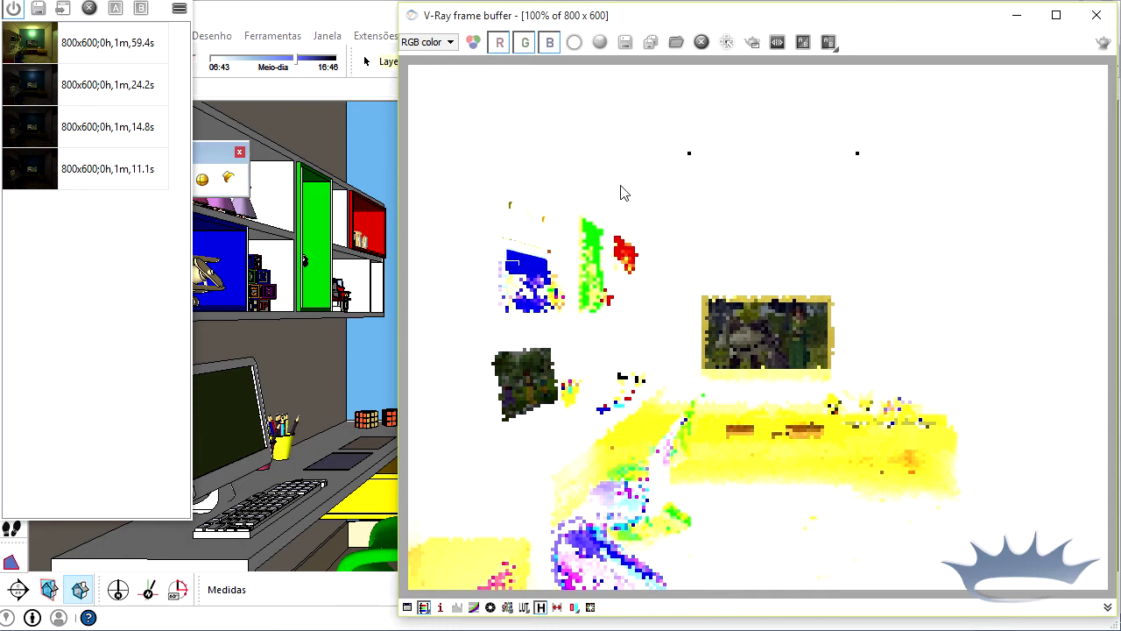
left_click(123, 179)
left_click(113, 127)
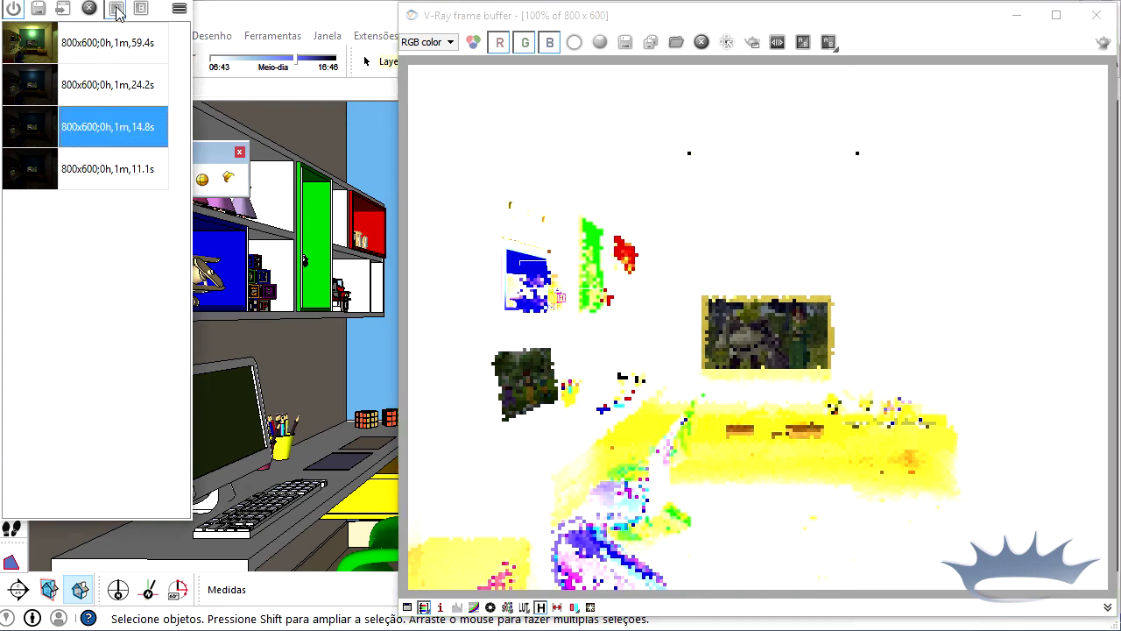
- A/B compare the blown-out render with the 14.8s render, then hide the frame buffer
left_click(115, 8)
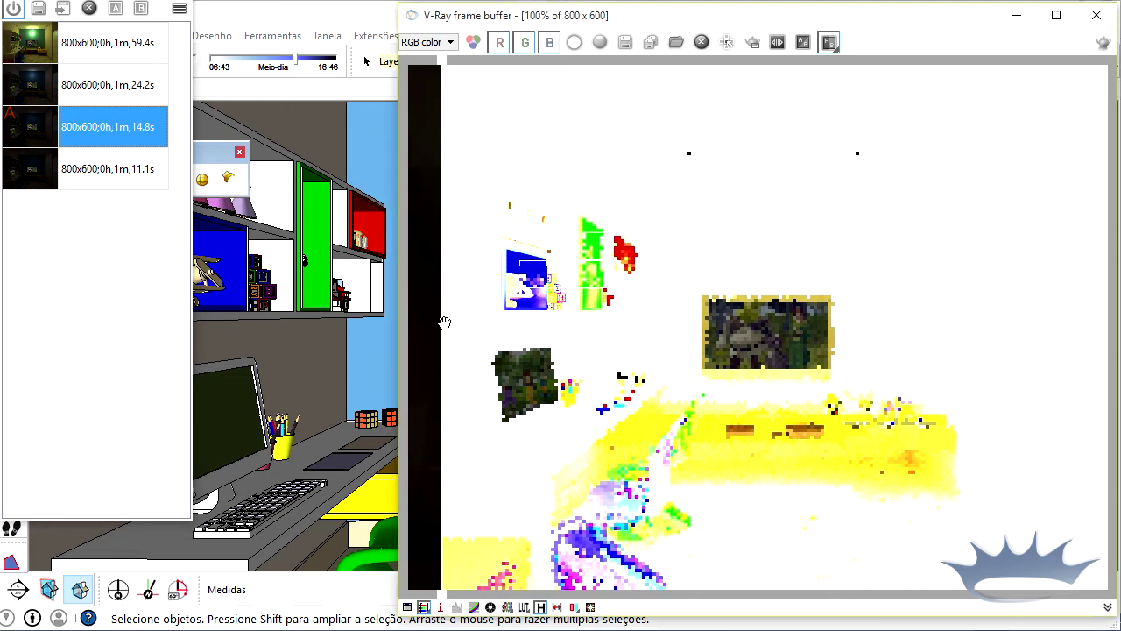
mouse_move(445, 321)
left_mouse_down()
mouse_move(983, 283)
mouse_move(1060, 258)
mouse_move(458, 290)
mouse_move(408, 303)
left_mouse_up()
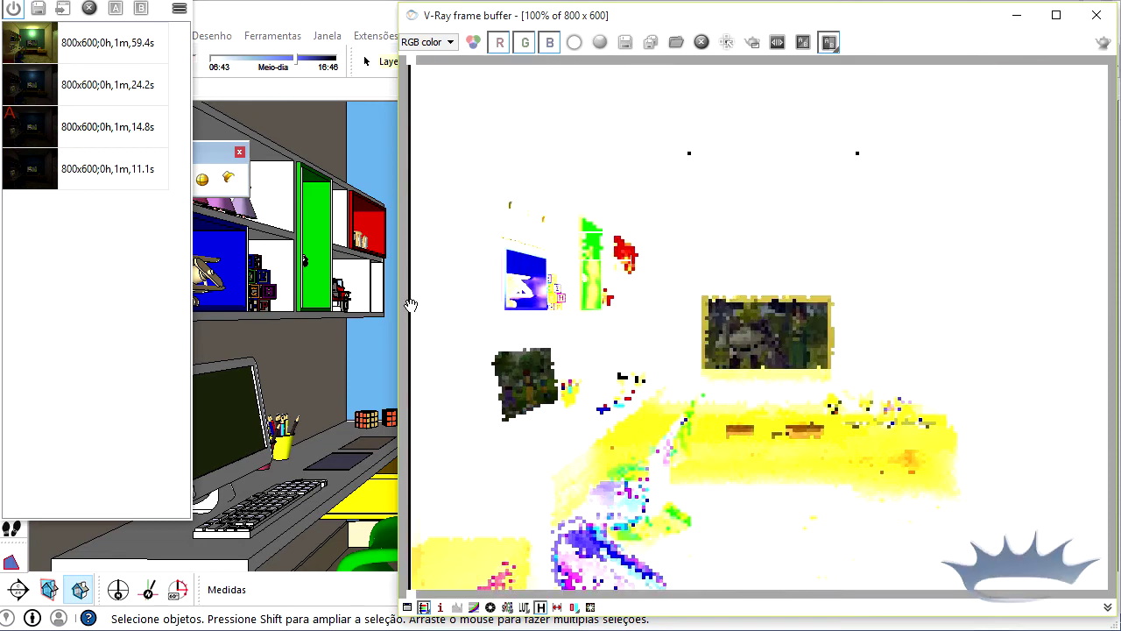
mouse_move(879, 281)
left_mouse_down()
mouse_move(408, 303)
mouse_move(1008, 307)
left_mouse_up()
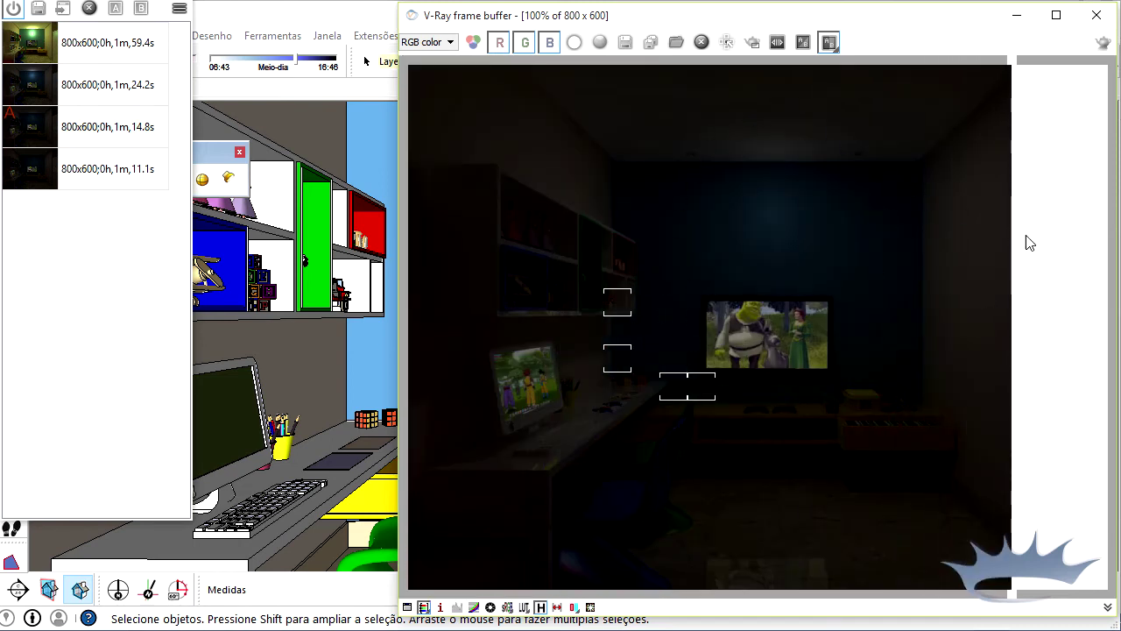
mouse_move(1008, 238)
left_mouse_down()
mouse_move(797, 272)
mouse_move(584, 363)
left_mouse_up()
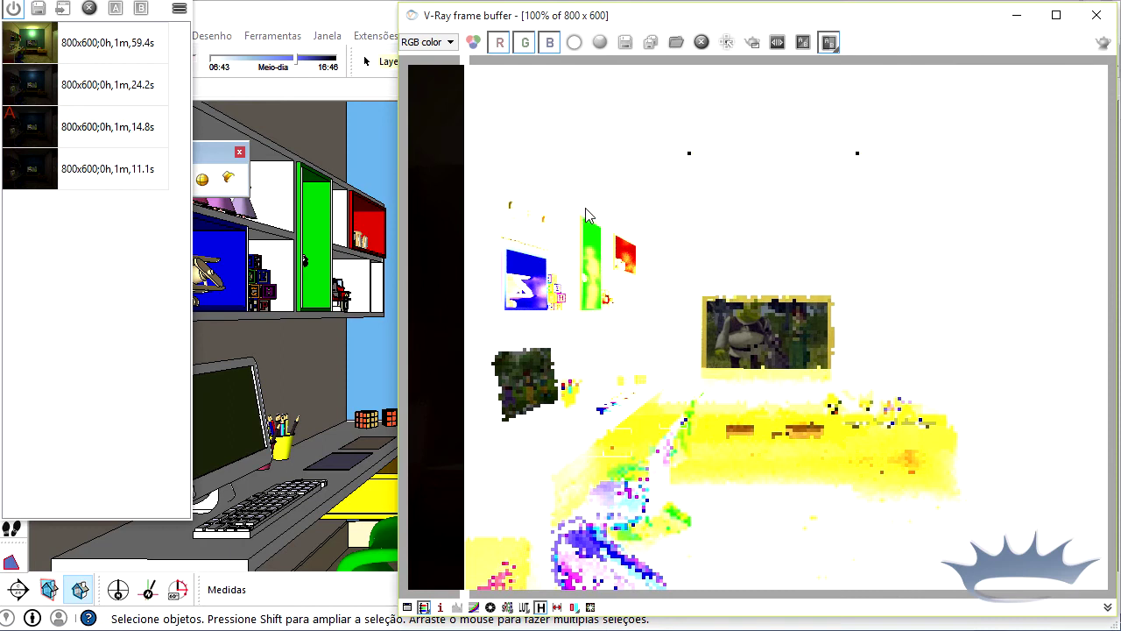
left_click(828, 43)
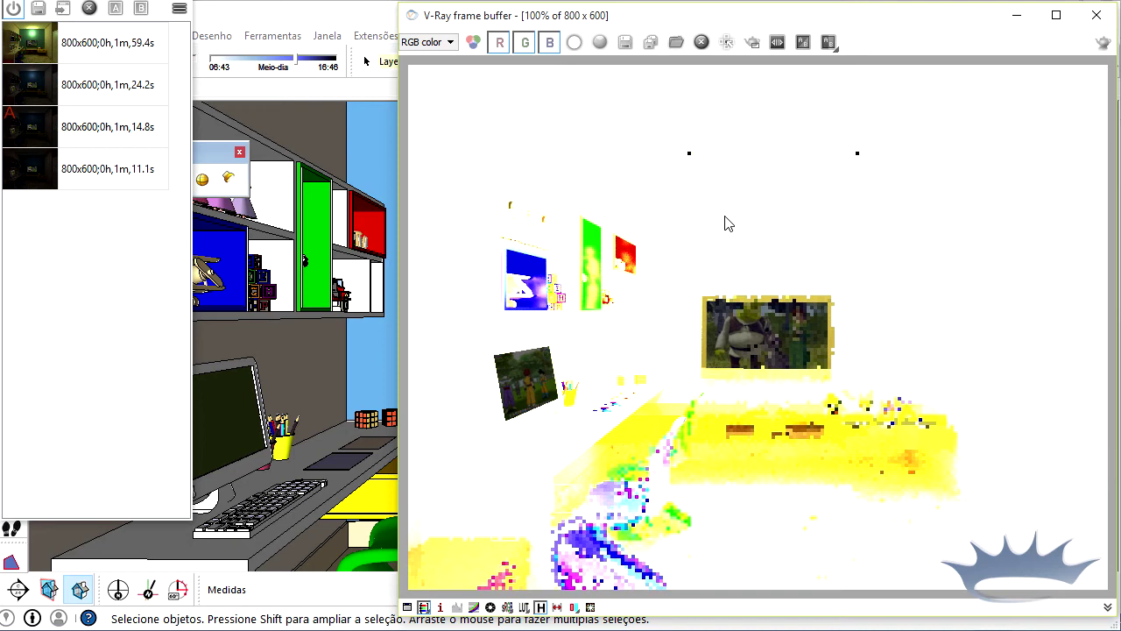
left_click(1016, 15)
- Reopen the lamp's light settings and close them to render again
right_click(576, 174)
mouse_move(649, 466)
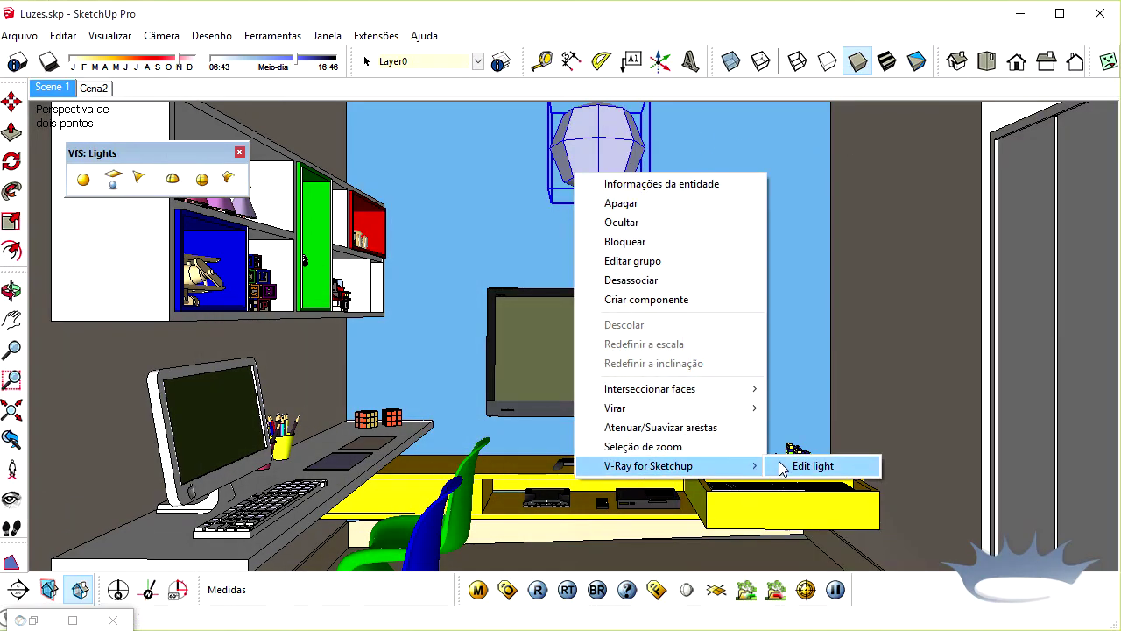
left_click(802, 464)
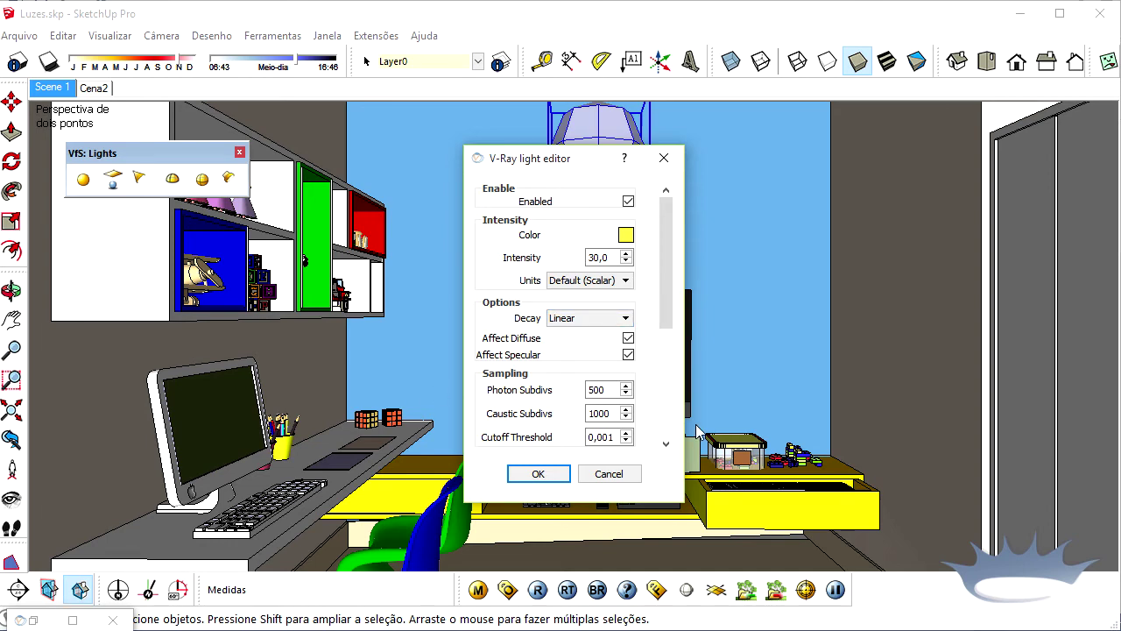
left_click(635, 473)
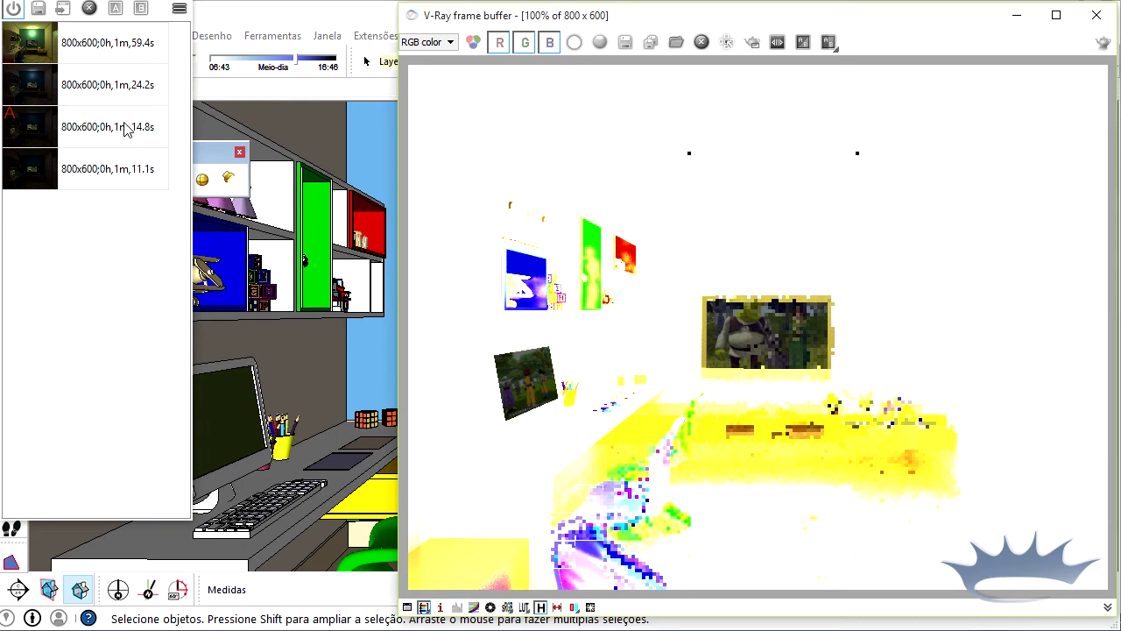
- A/B compare the yellow-lit render against the overexposed 59.4s render
left_click(110, 45)
left_click(115, 8)
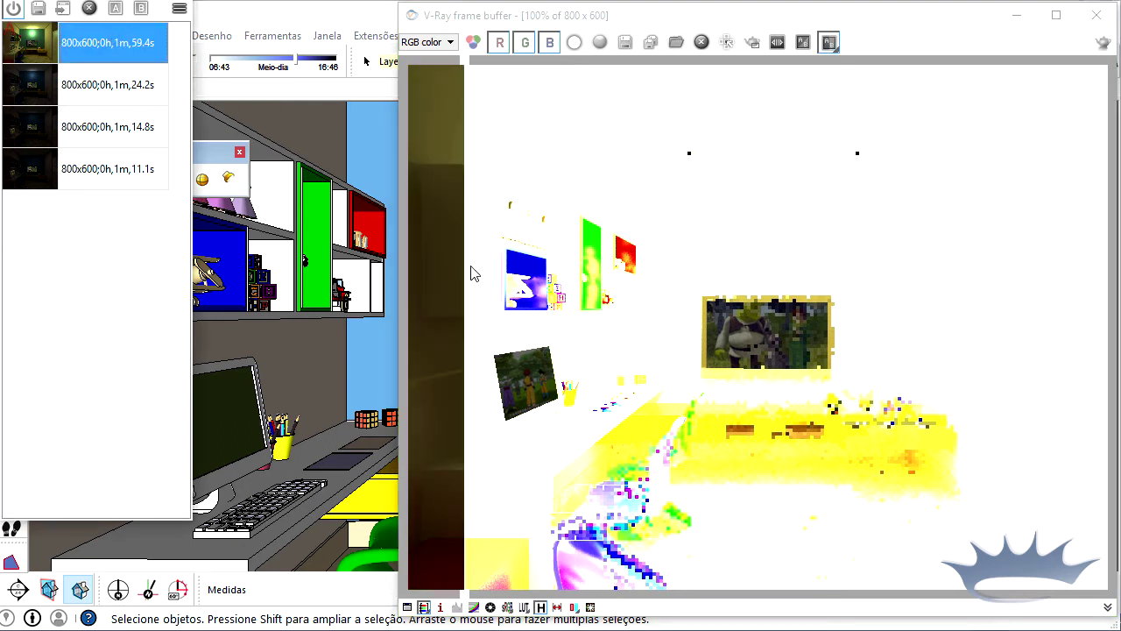
left_click_drag(473, 274, 962, 201)
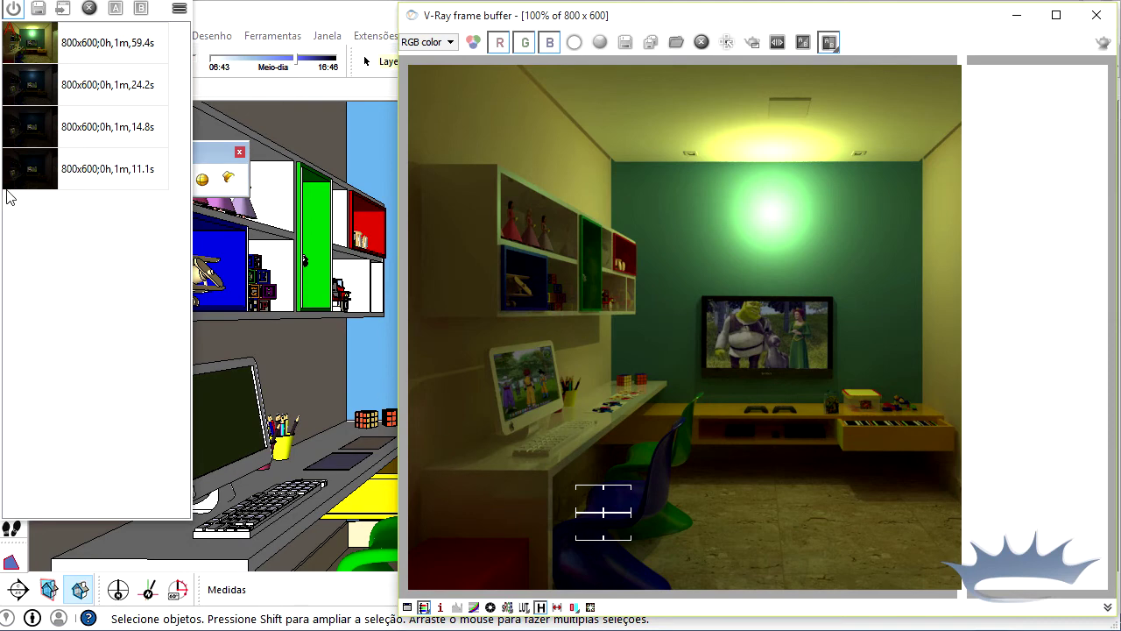
- Load the darker 24.2s render from history, start a render, and close the frame buffer
left_click(81, 88)
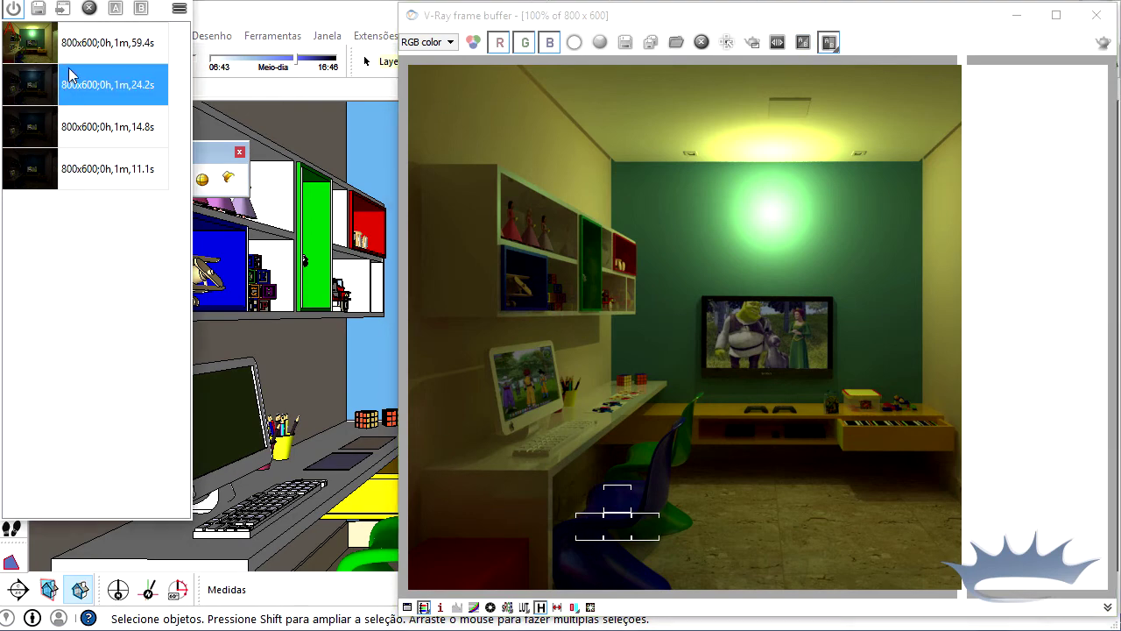
left_click(117, 8)
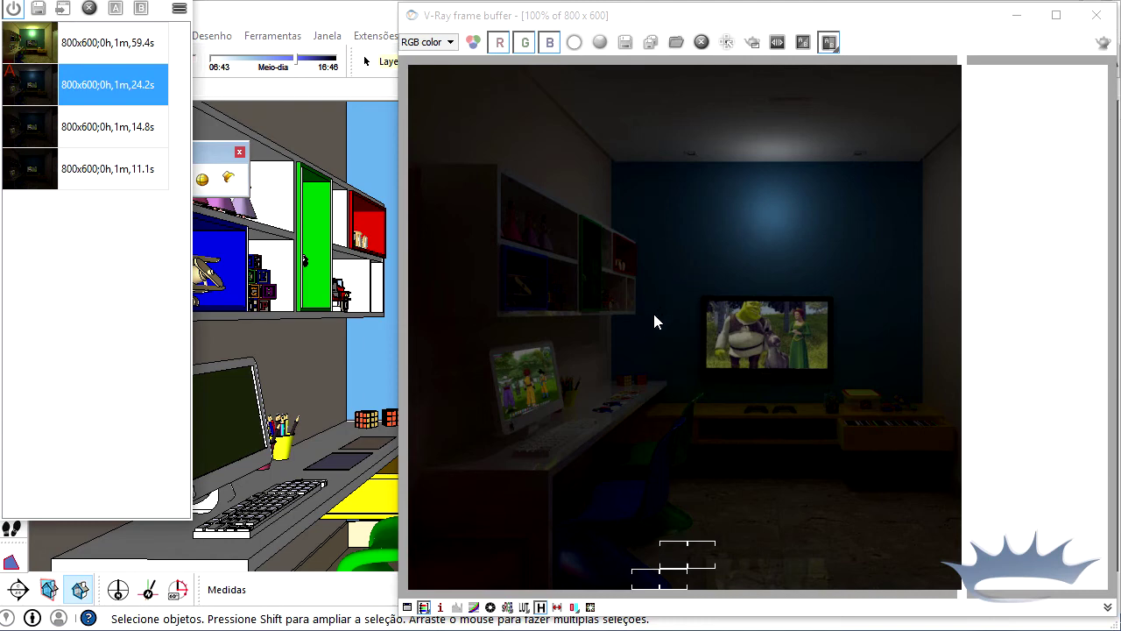
left_click(963, 280)
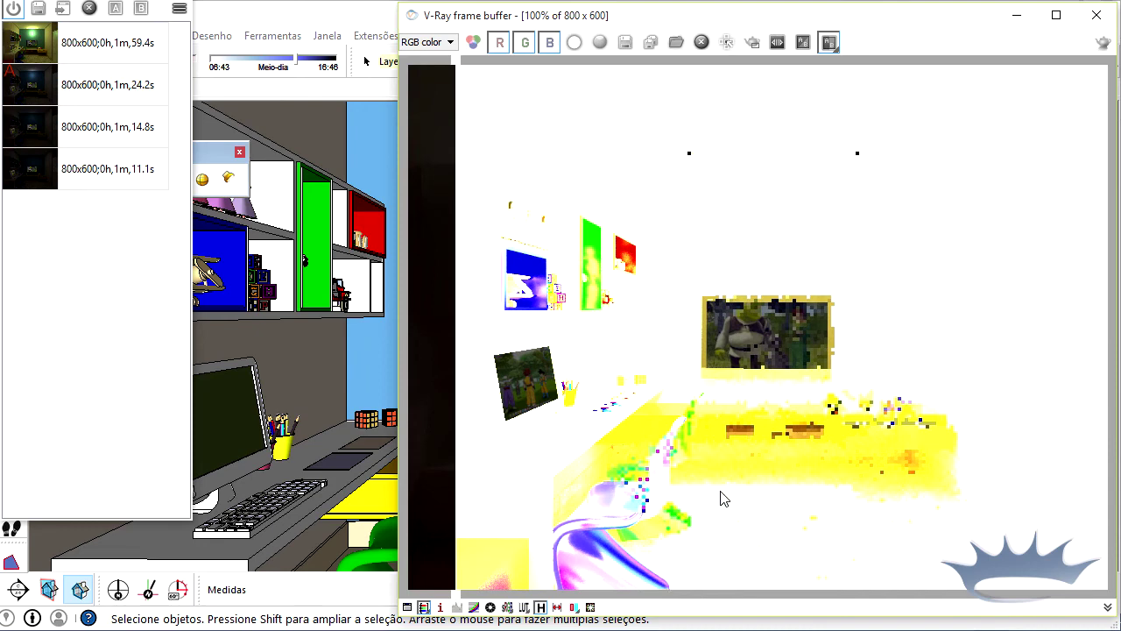
left_click(1096, 15)
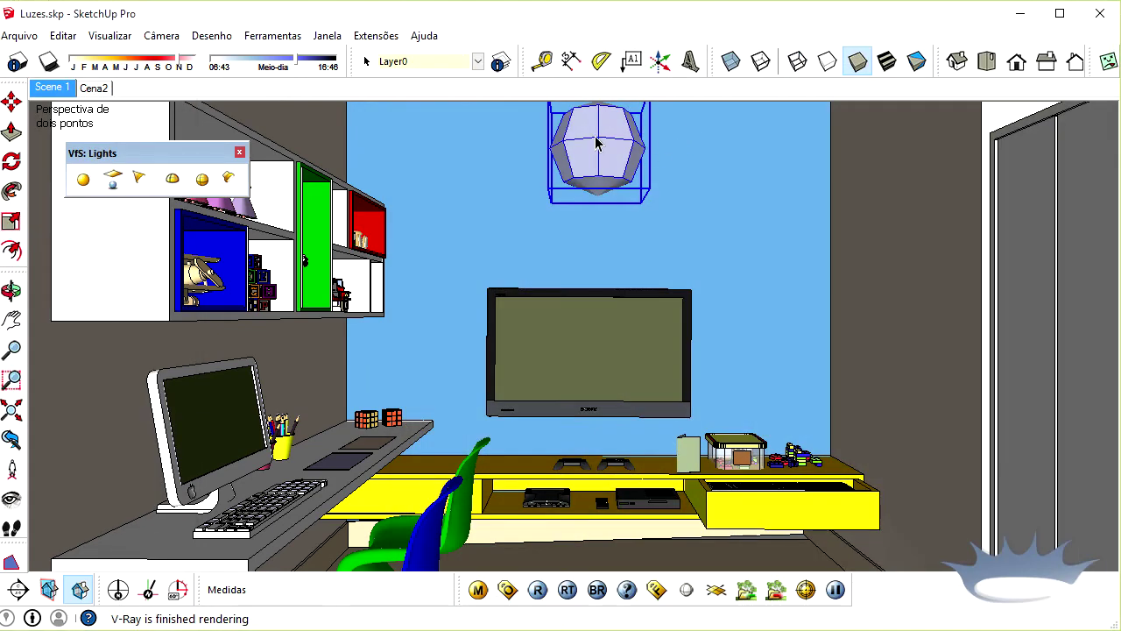
- Set the yellow lamp's intensity to 1 and re-render, giving warm even lighting throughout
right_click(591, 134)
mouse_move(666, 427)
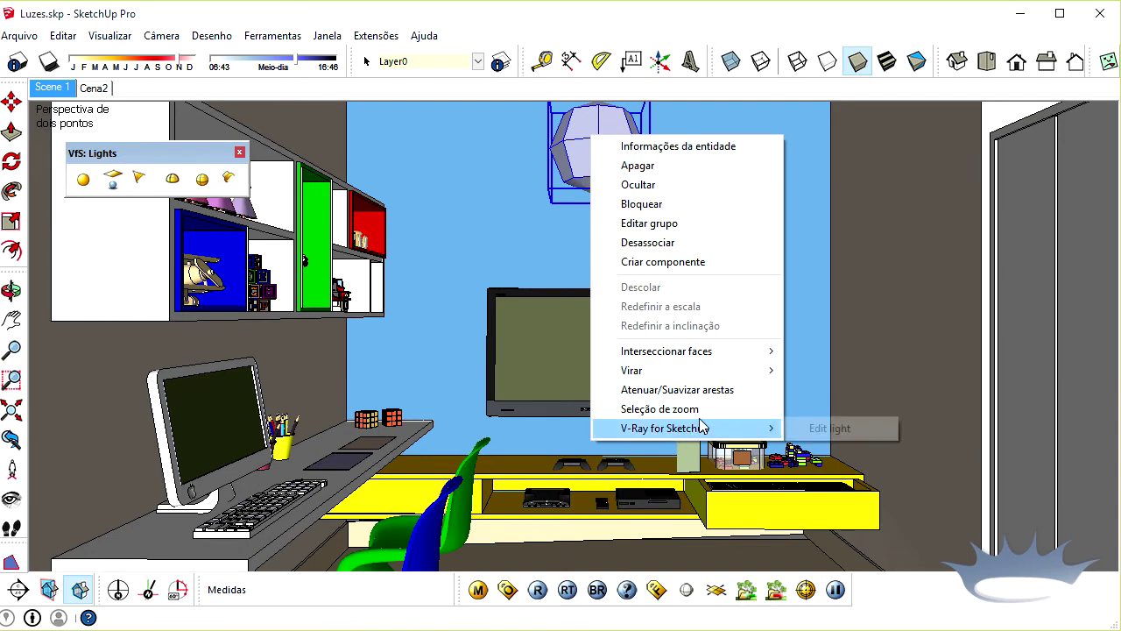
left_click(829, 429)
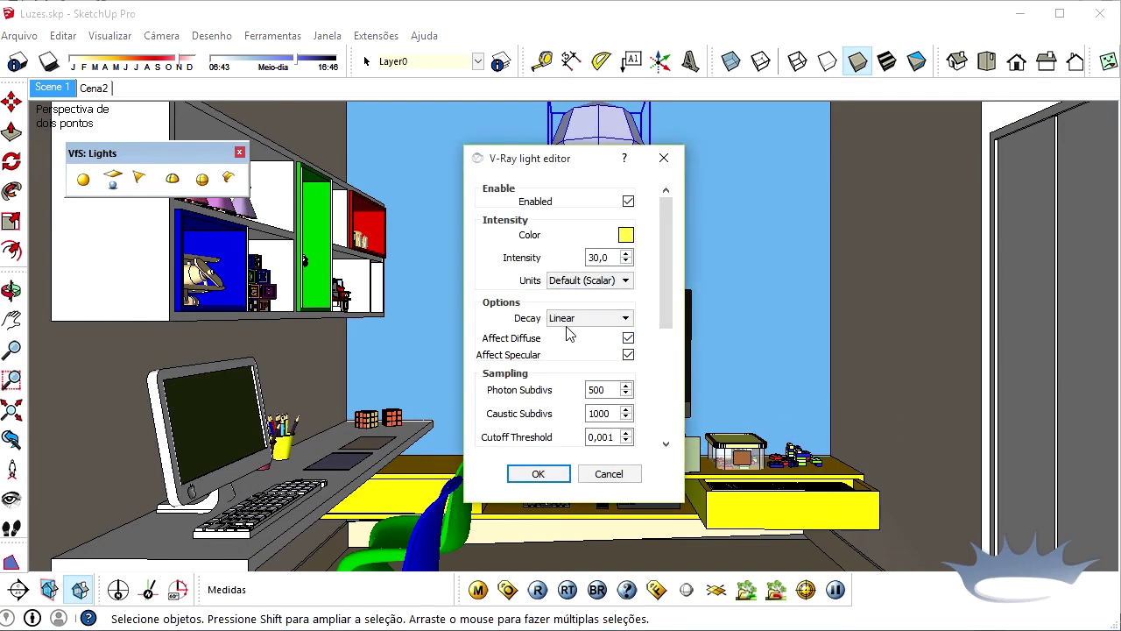
double_click(600, 256)
type("1")
left_click(538, 474)
left_click(538, 590)
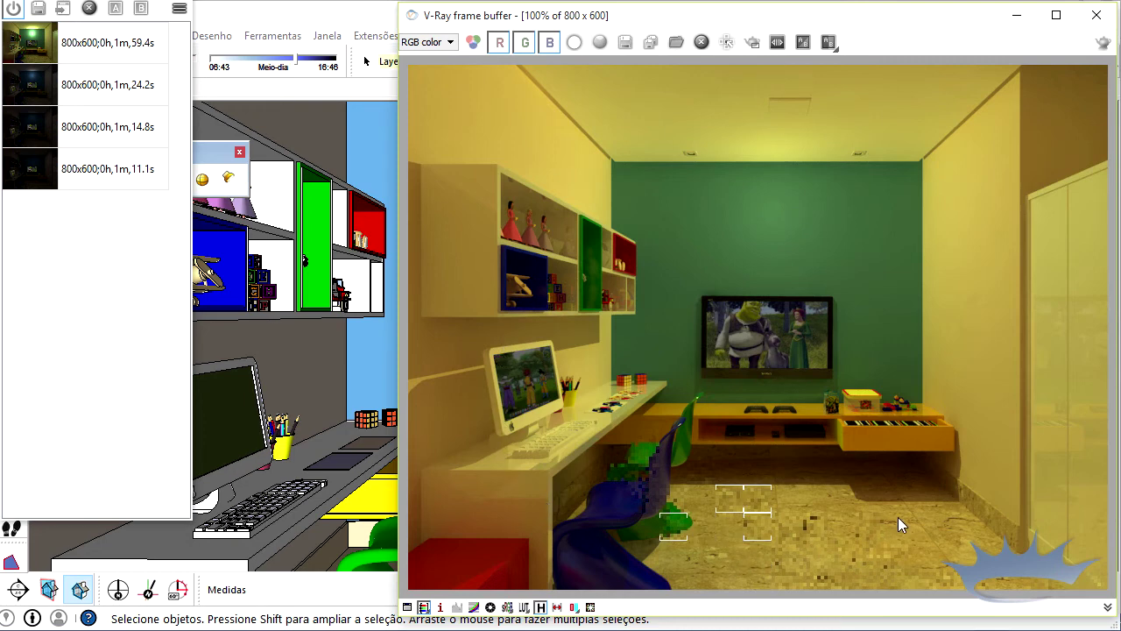
- A/B compare the warm evenly lit render with the 59.4s render, then minimize the frame buffer
left_click(70, 49)
left_click(115, 10)
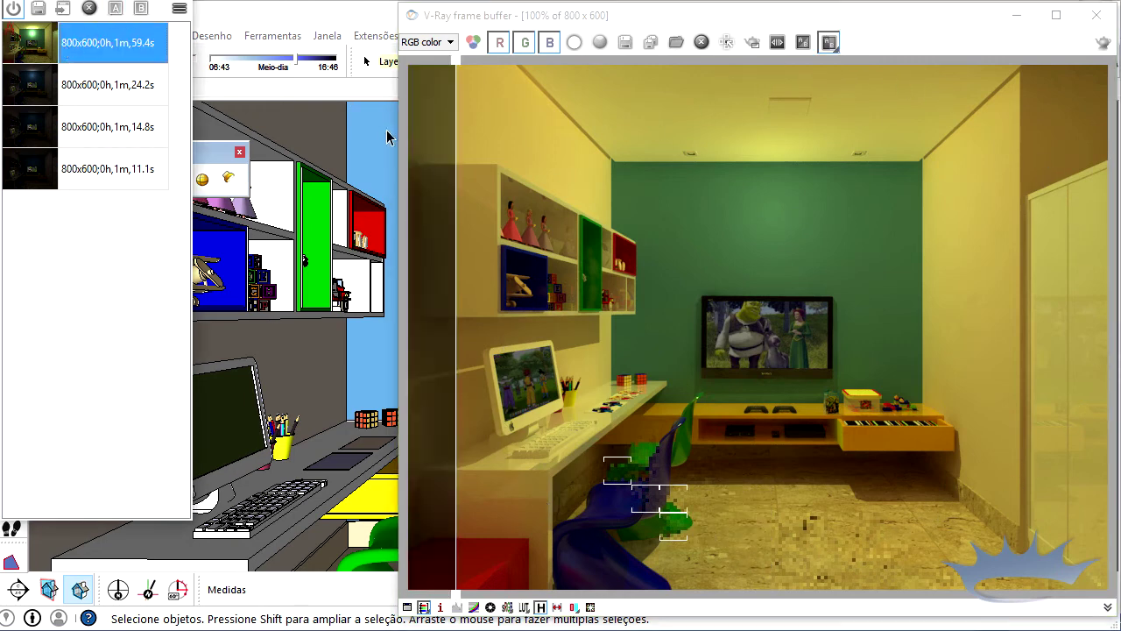
mouse_move(460, 214)
left_mouse_down()
mouse_move(709, 233)
mouse_move(1010, 279)
left_mouse_up()
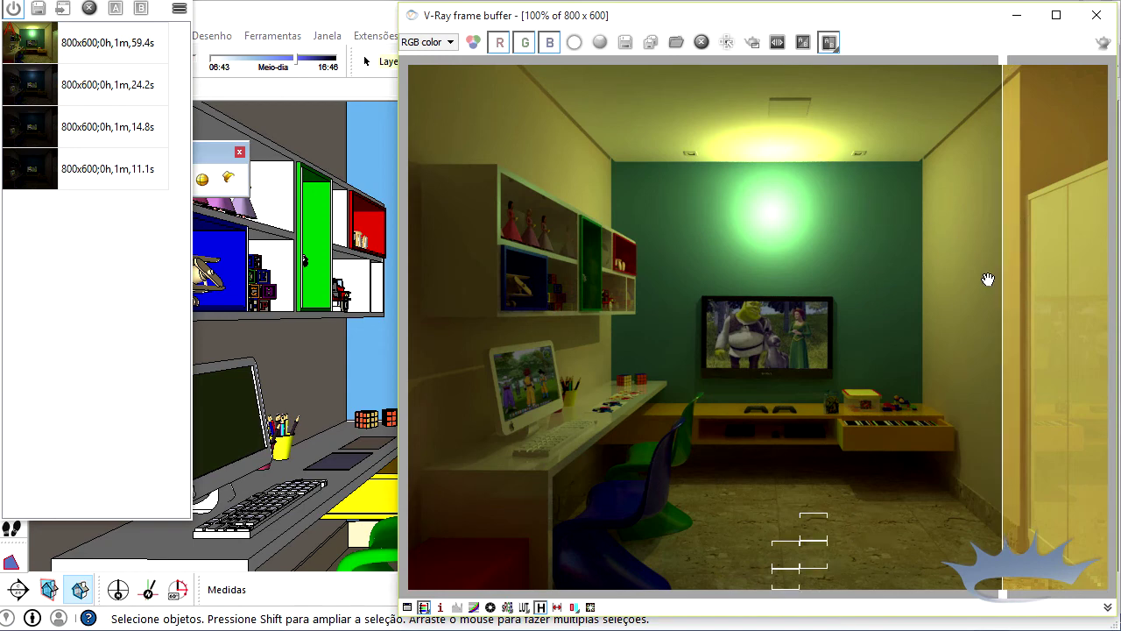
left_click_drag(1008, 275, 506, 305)
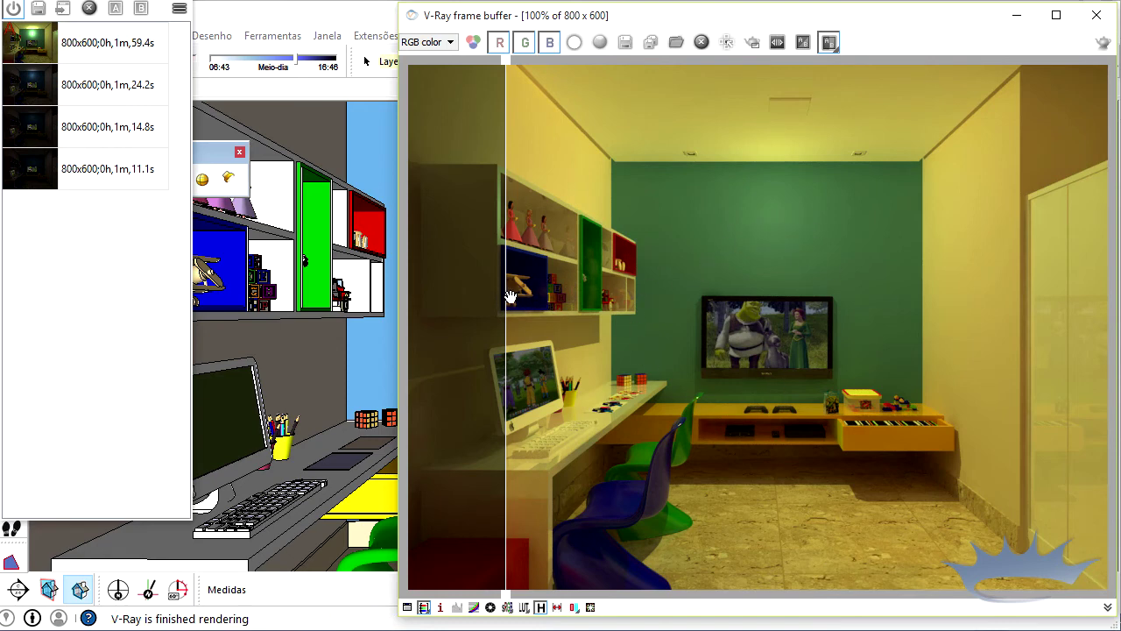
left_click_drag(505, 295, 967, 277)
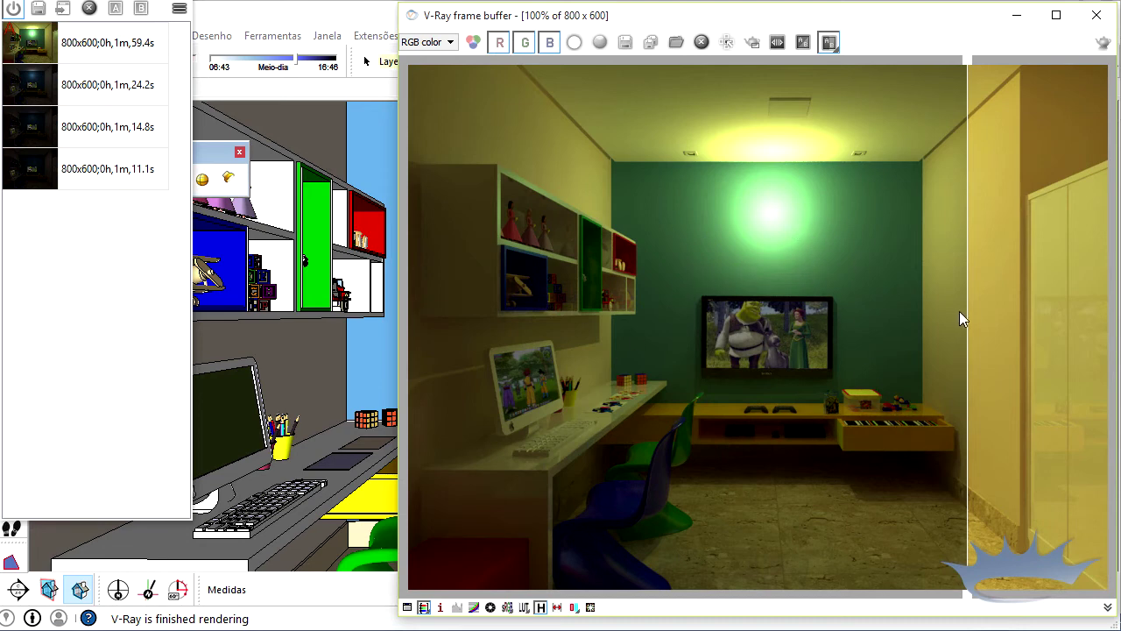
left_click_drag(966, 312, 408, 318)
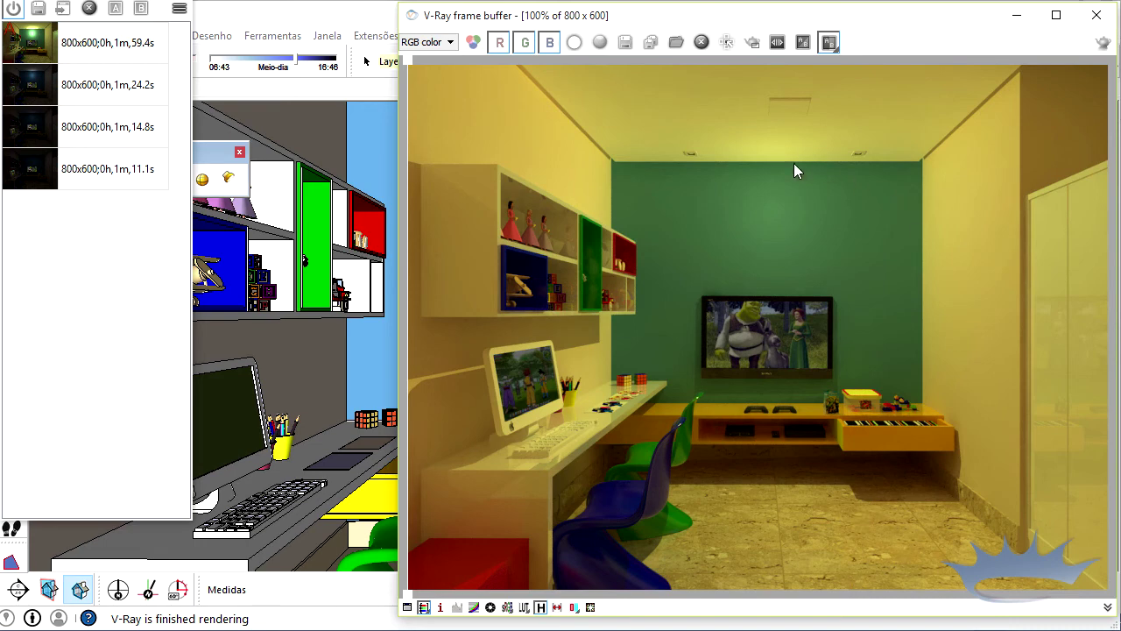
left_click(1016, 14)
- In the lamp's V-Ray light editor, change Decay to Inverse Square, keeping intensity 1
right_click(618, 155)
mouse_move(691, 445)
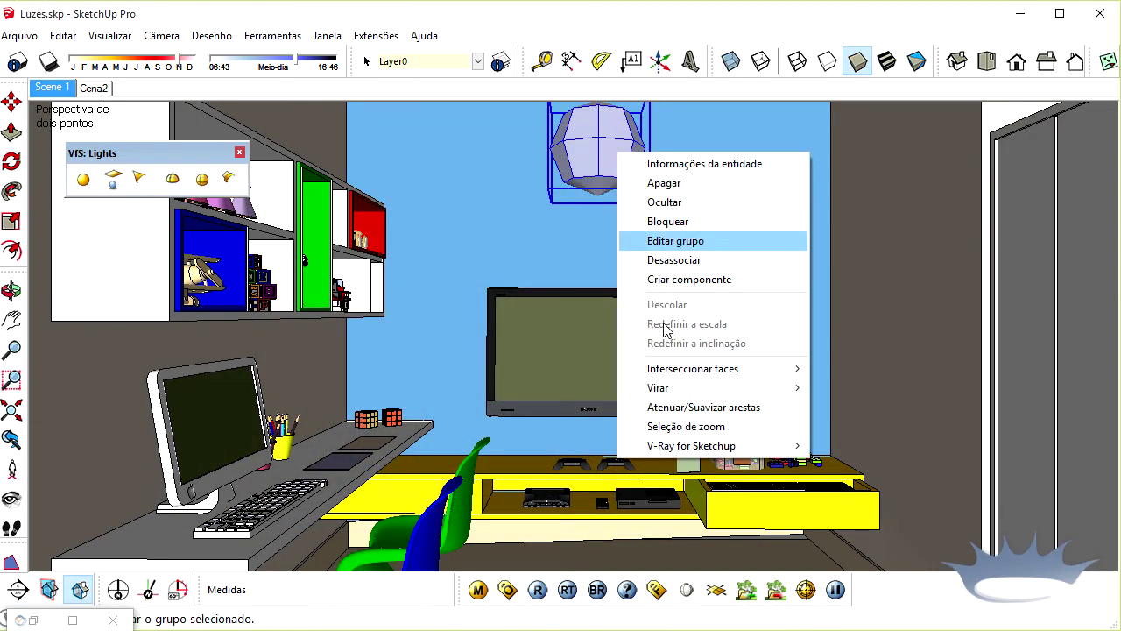
left_click(845, 446)
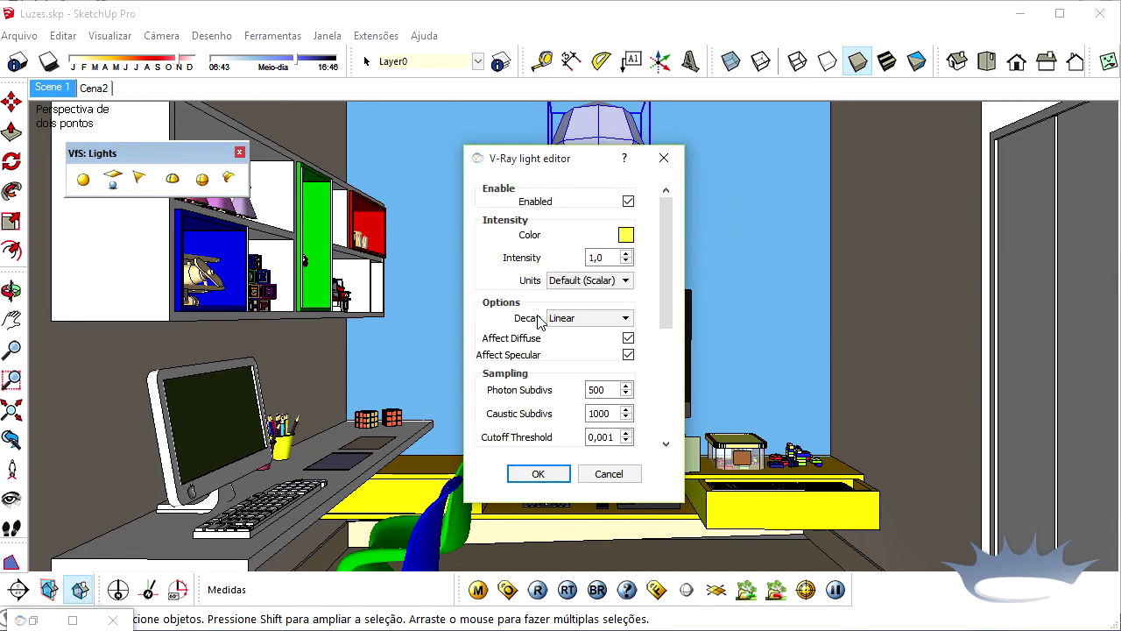
left_click(578, 321)
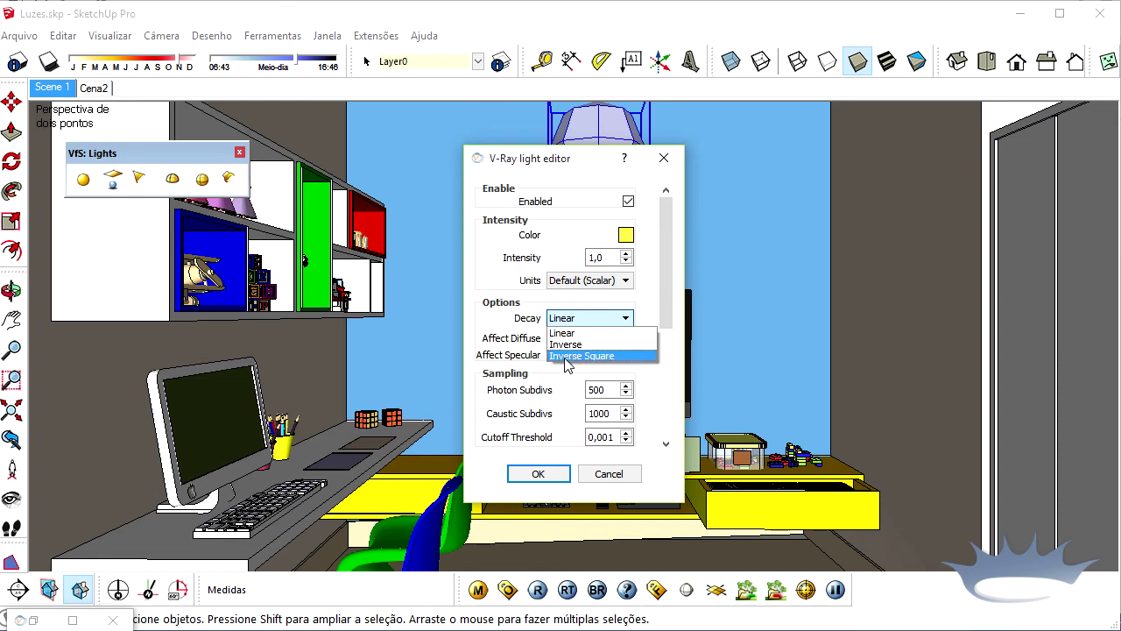
left_click(587, 357)
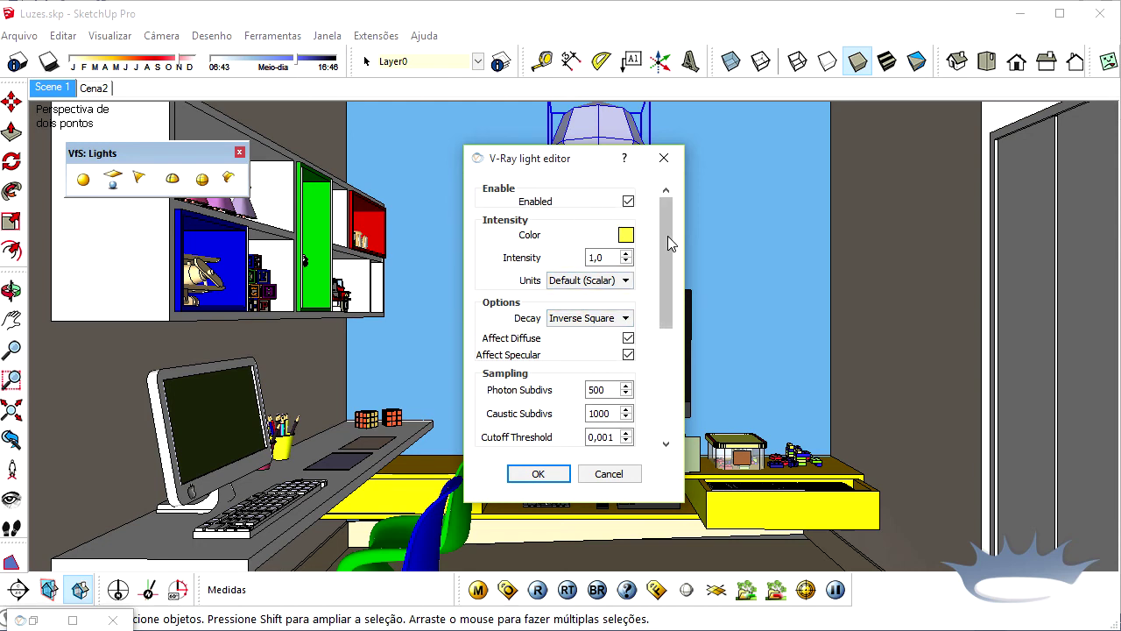
- Check the light's Shadow Subdivs value of 8, cancel the editor, and restore the frame buffer
left_click_drag(668, 236, 667, 326)
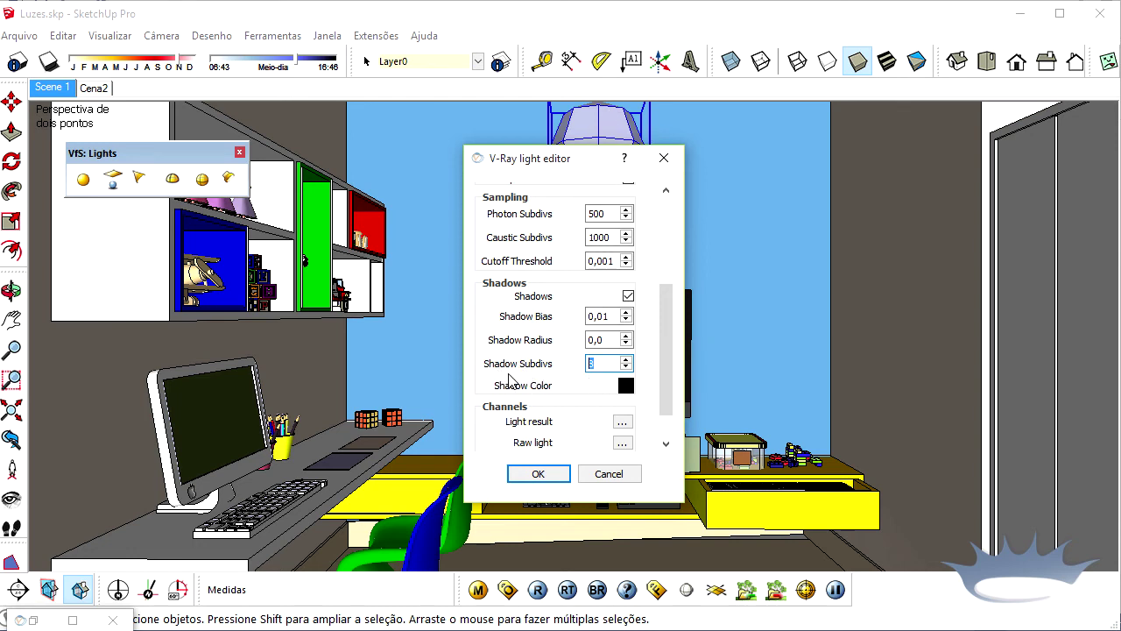
left_click(586, 368)
double_click(589, 365)
left_click(612, 477)
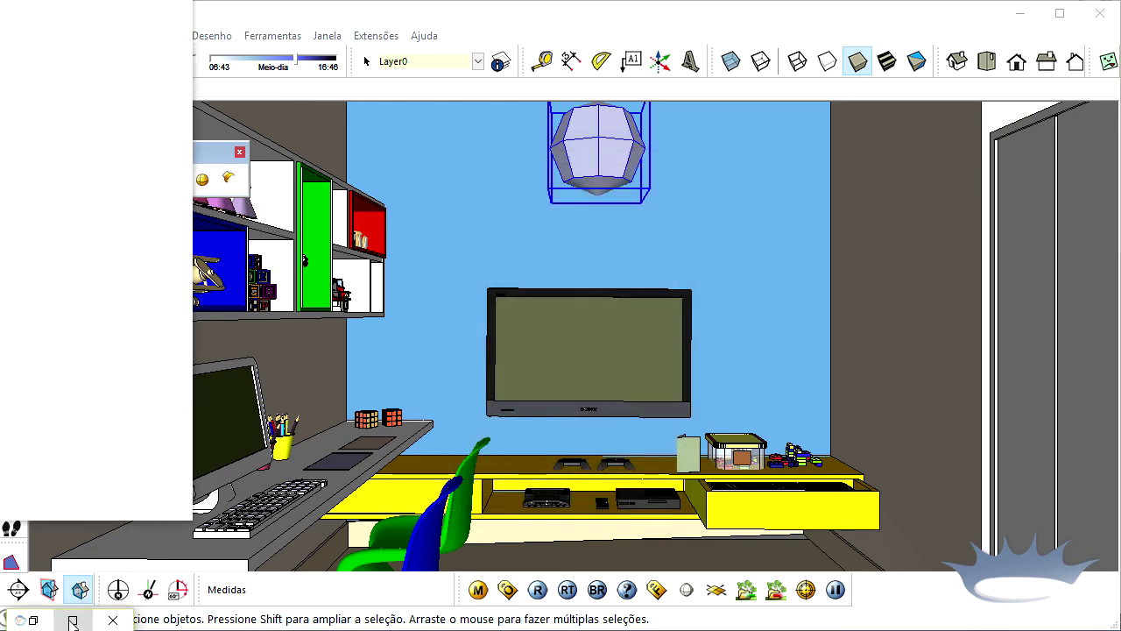
left_click(72, 620)
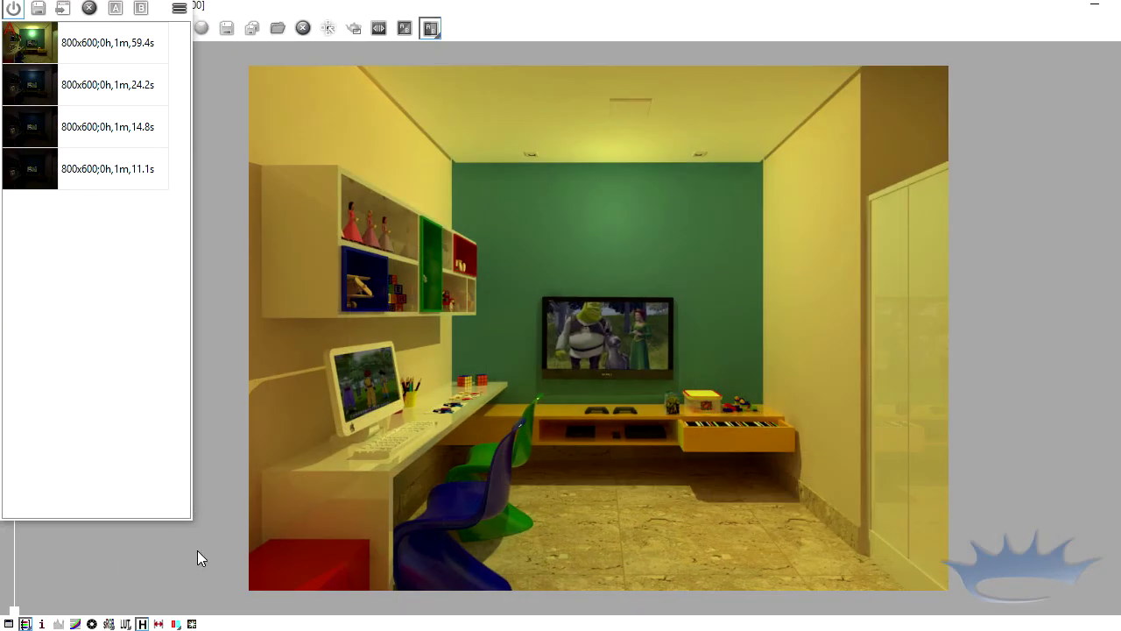
- A/B compare the latest render against the 59.4s history render
left_click(81, 84)
left_click(109, 49)
left_click(117, 9)
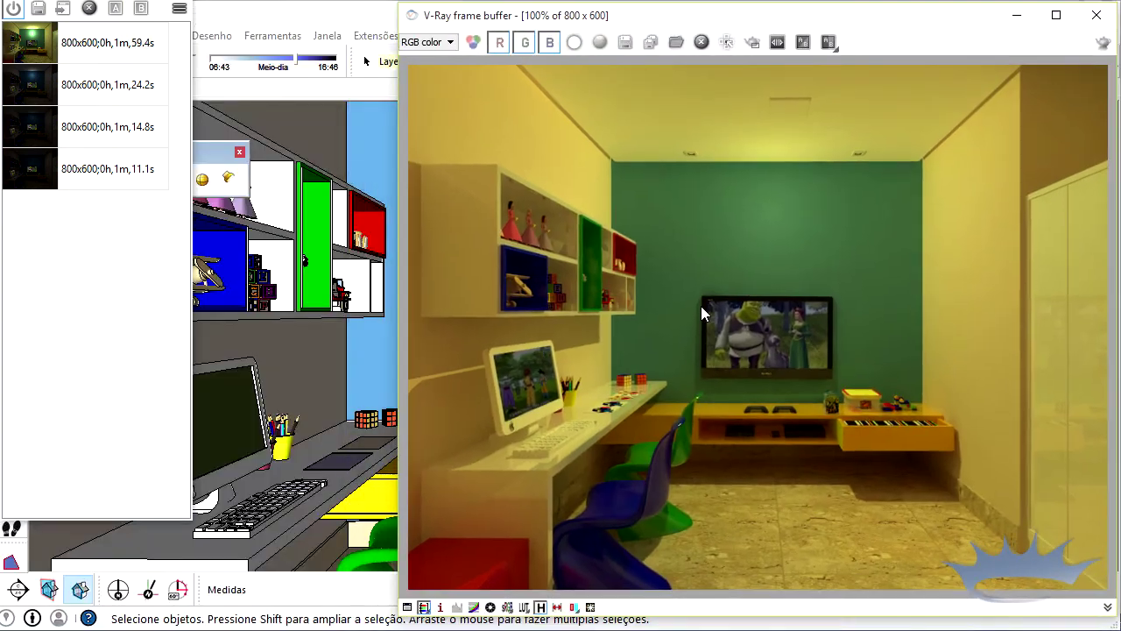
left_click(115, 8)
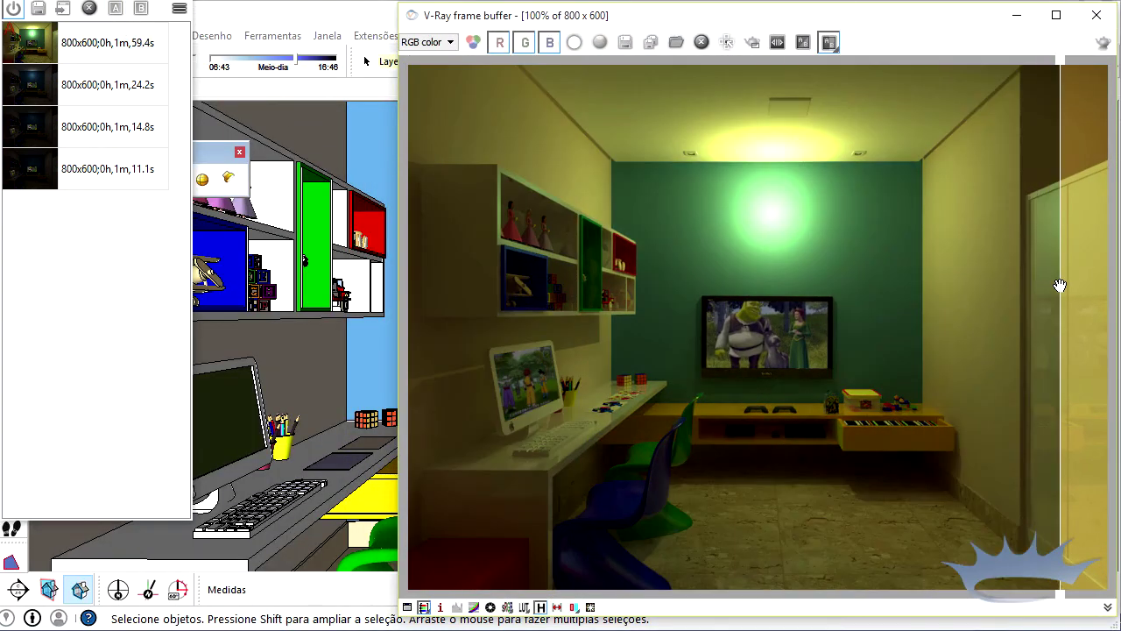
- Zoom to 200% to inspect details, return to 100%, and close the frame buffer
scroll(585, 365, "up", 1)
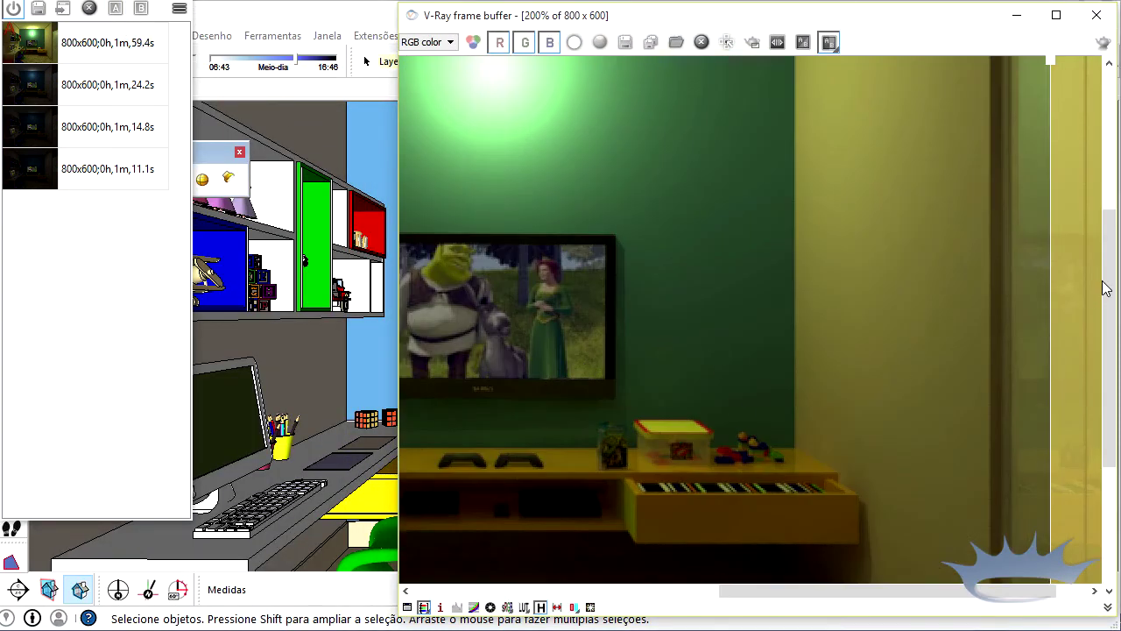
left_click_drag(1105, 289, 1106, 408)
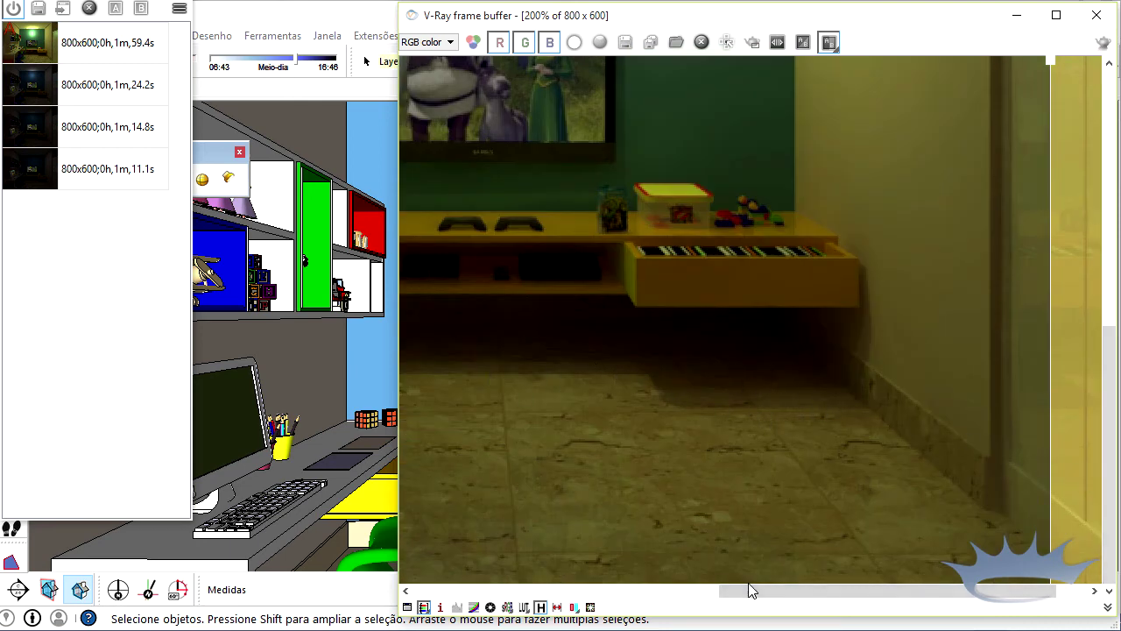
left_click_drag(736, 599, 721, 581)
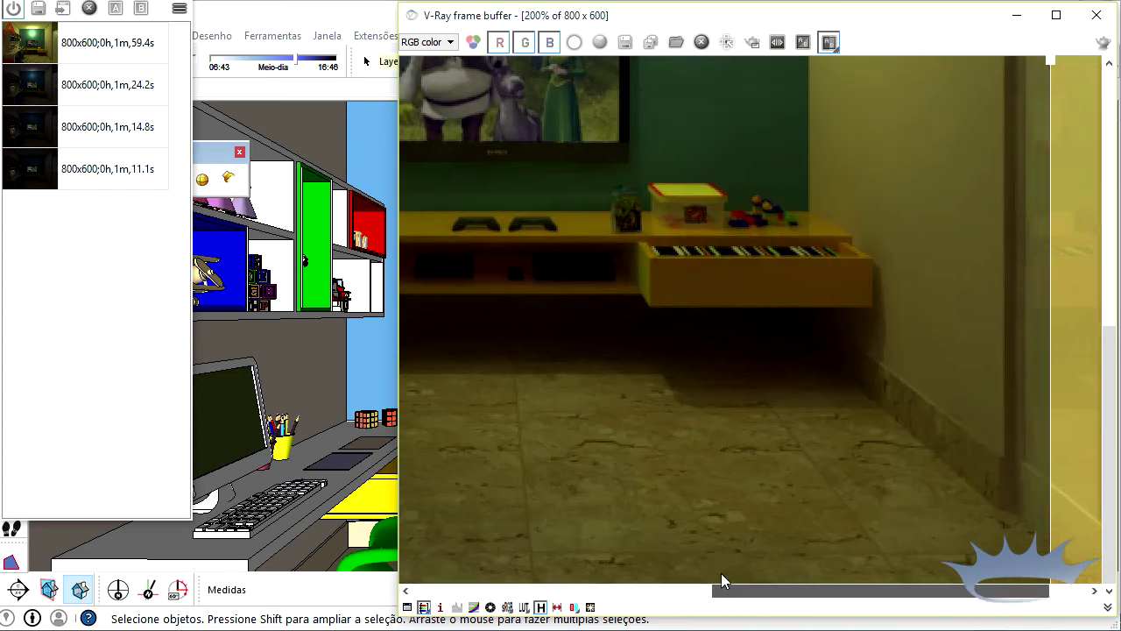
double_click(693, 379)
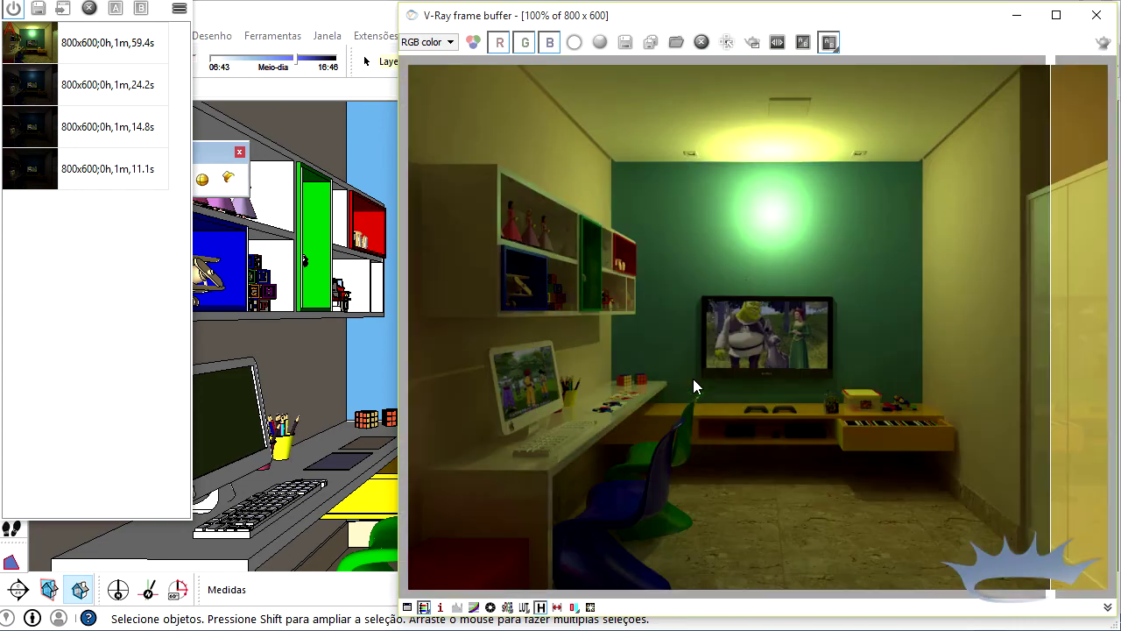
left_click(1105, 16)
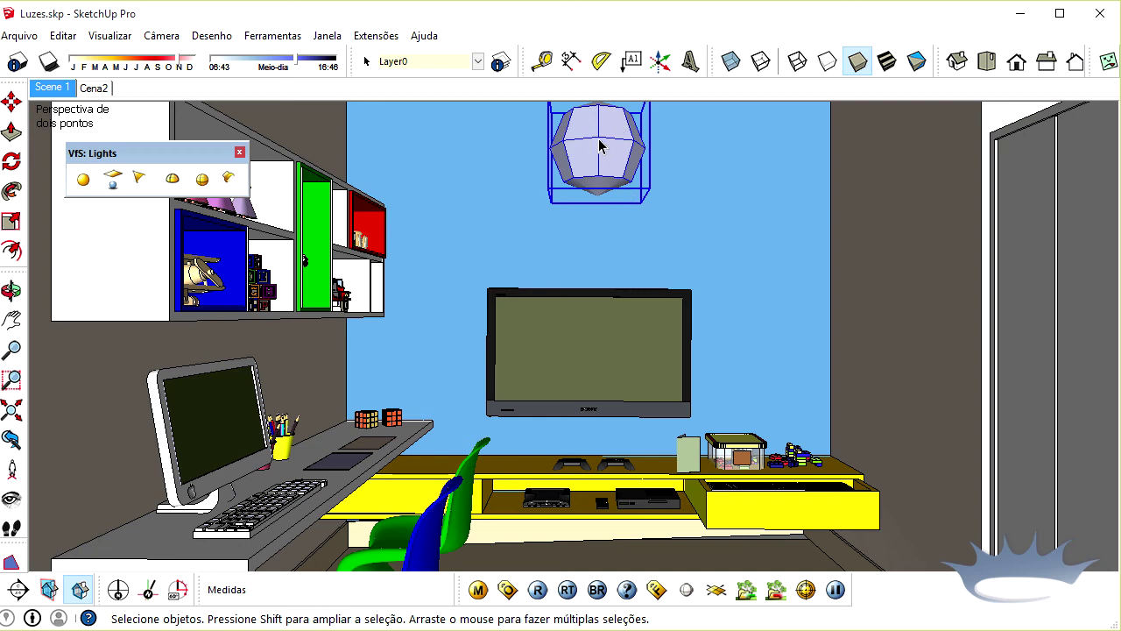
- Scale the omni light down to 0.24 and move it slightly higher above the TV
key("s")
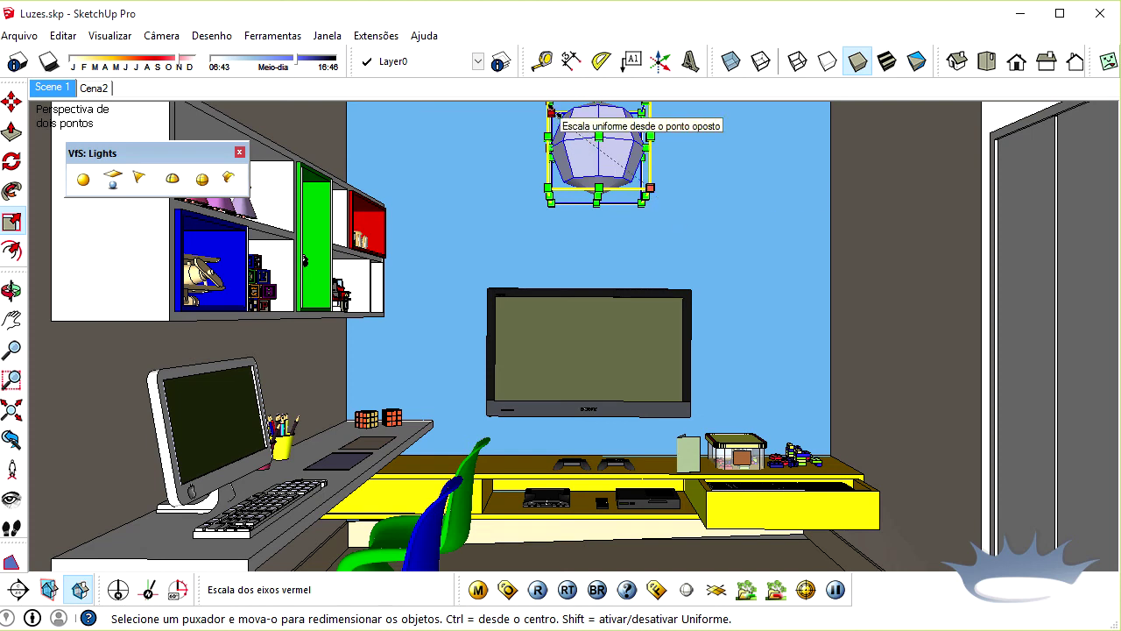
left_click_drag(550, 112, 627, 155)
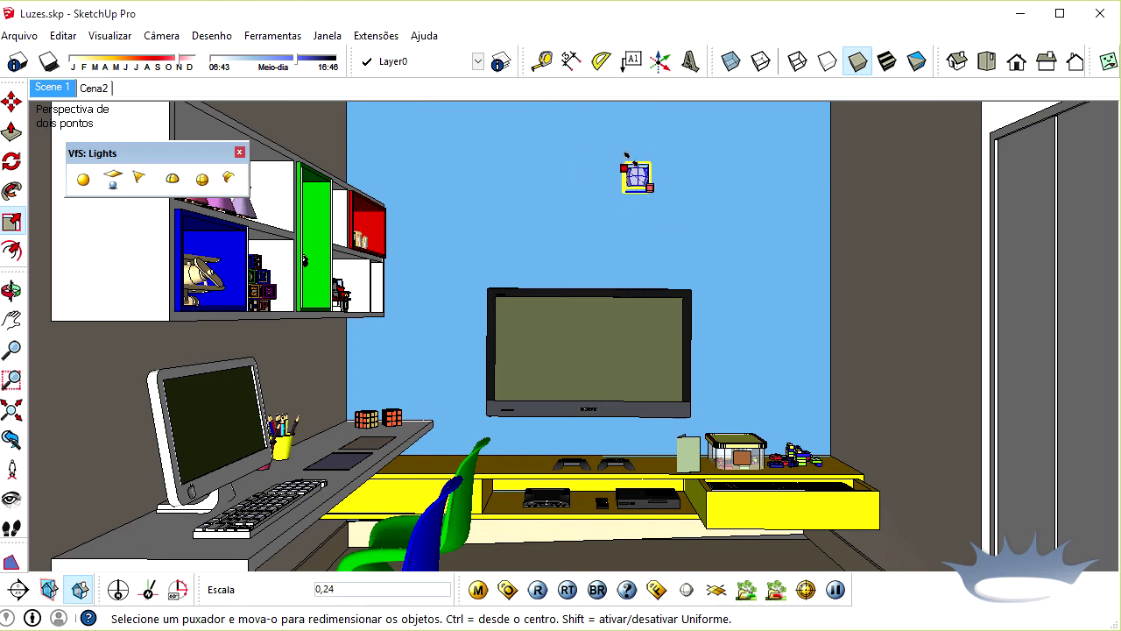
key("m")
left_click(775, 238)
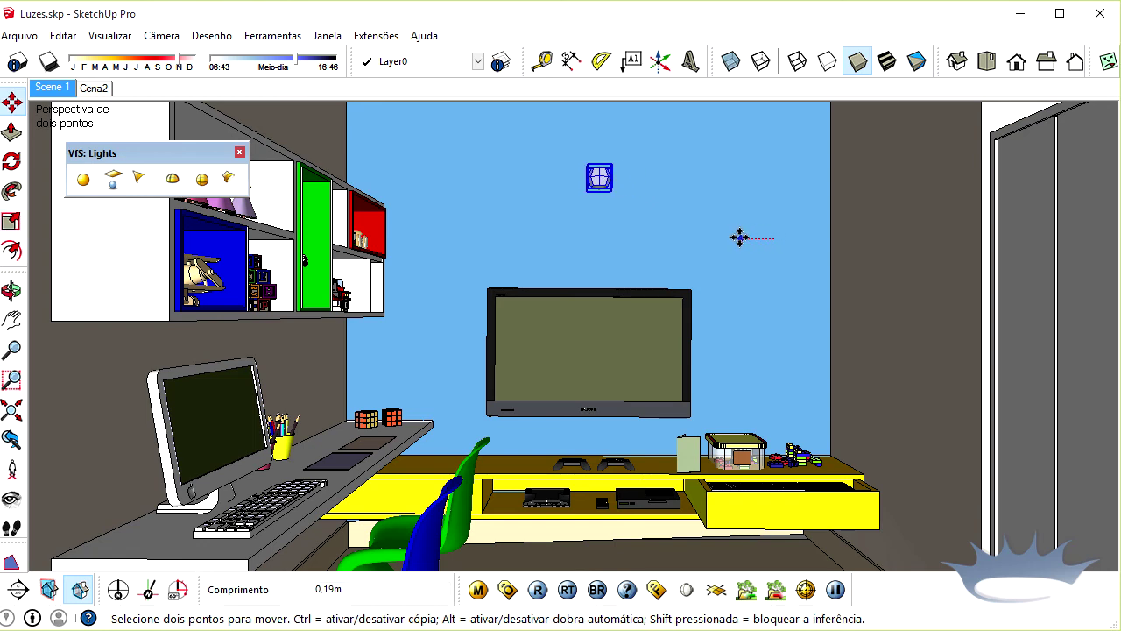
left_click(751, 250)
key("space")
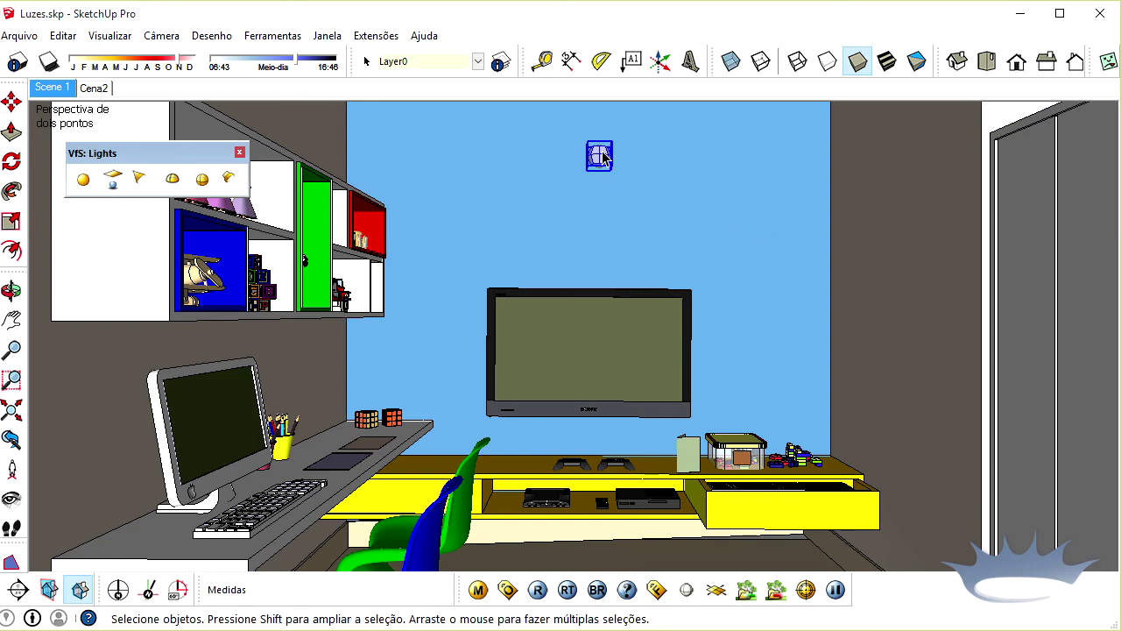
- In the V-Ray light editor, set the omni light's decay to Inverse Square and intensity to 2000
right_click(603, 156)
mouse_move(674, 445)
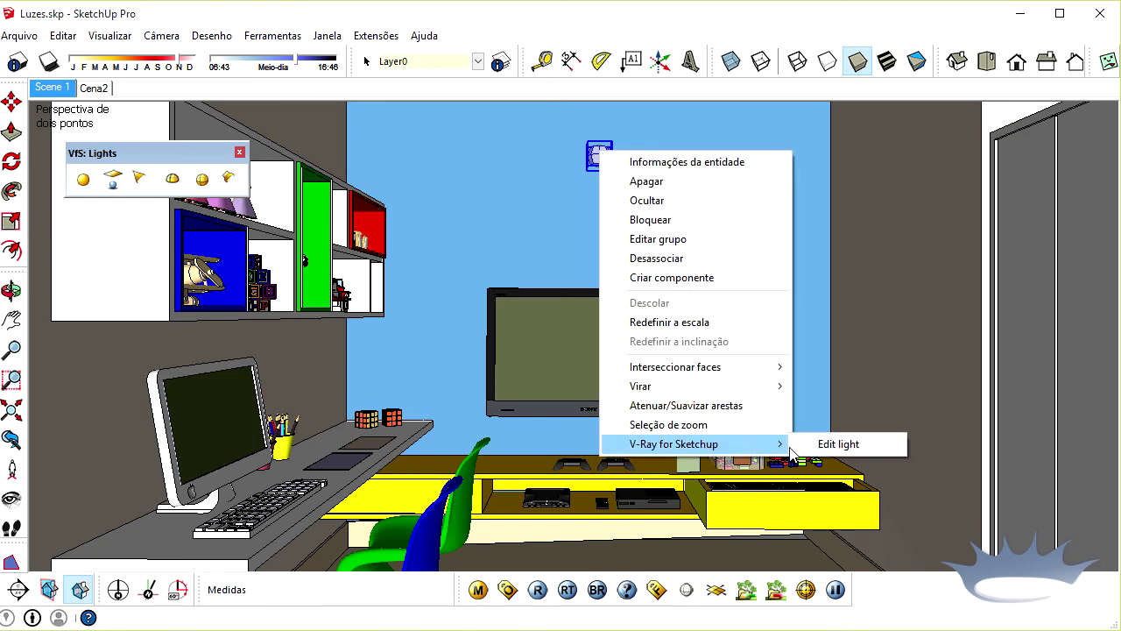
left_click(837, 444)
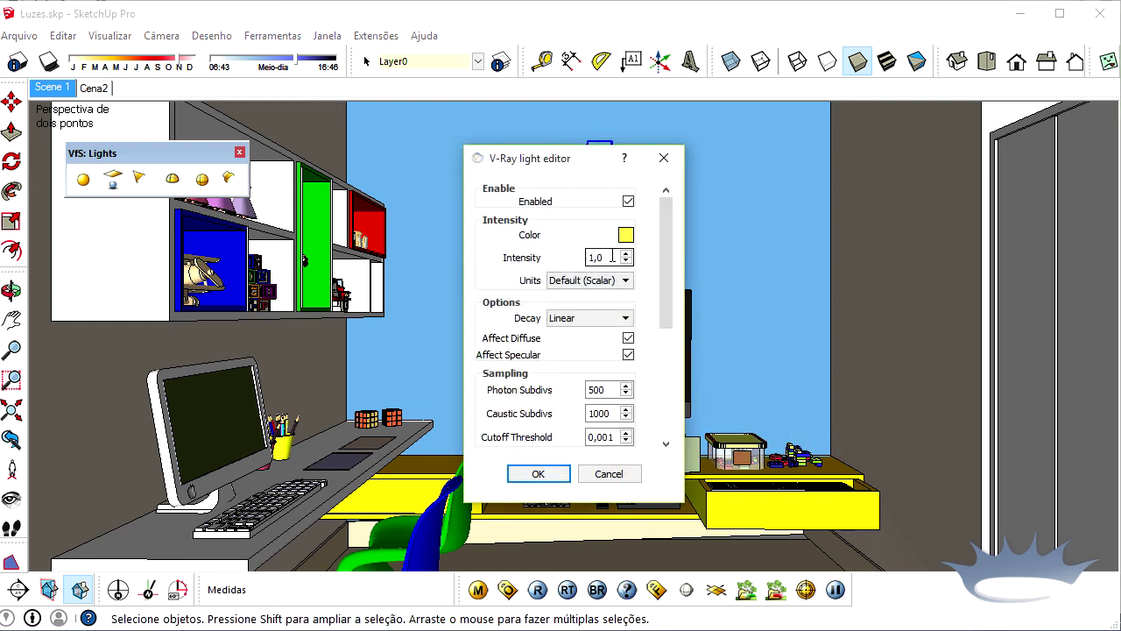
left_click(596, 318)
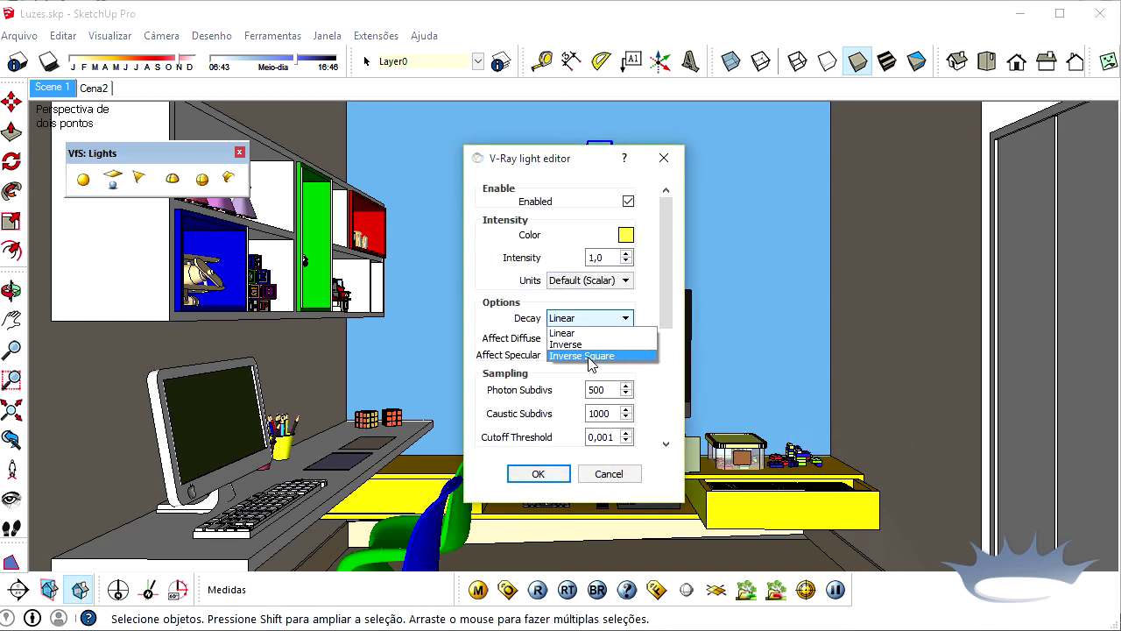
left_click(590, 356)
left_click_drag(617, 257, 565, 257)
type("2000")
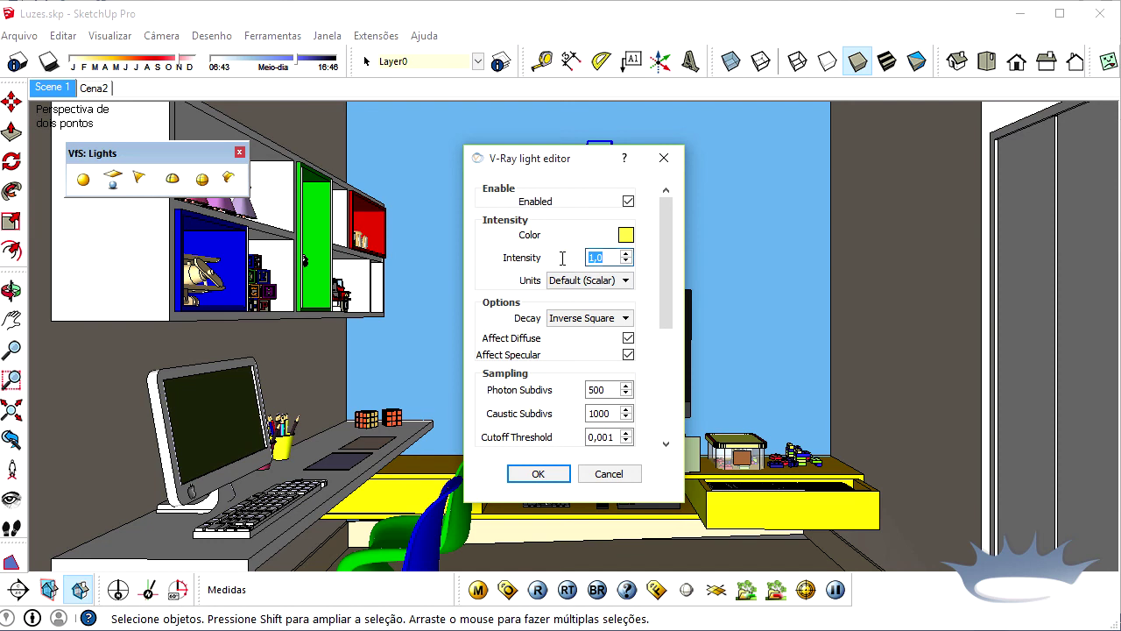
left_click(557, 477)
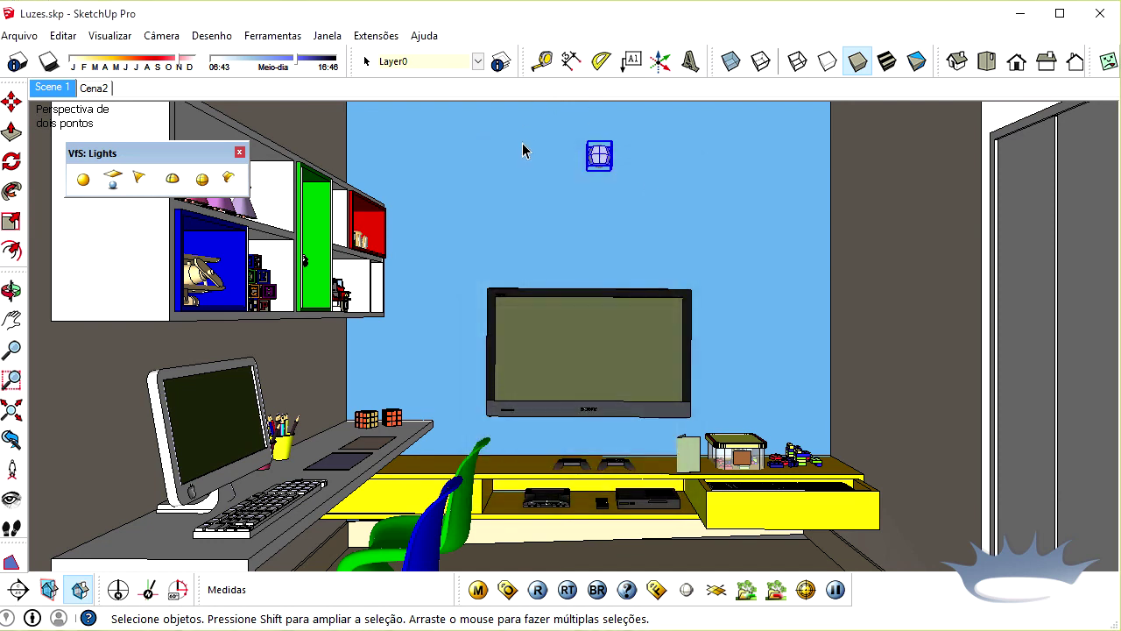
- Render the bedroom and set up an A/B comparison against an earlier history render
left_click(538, 590)
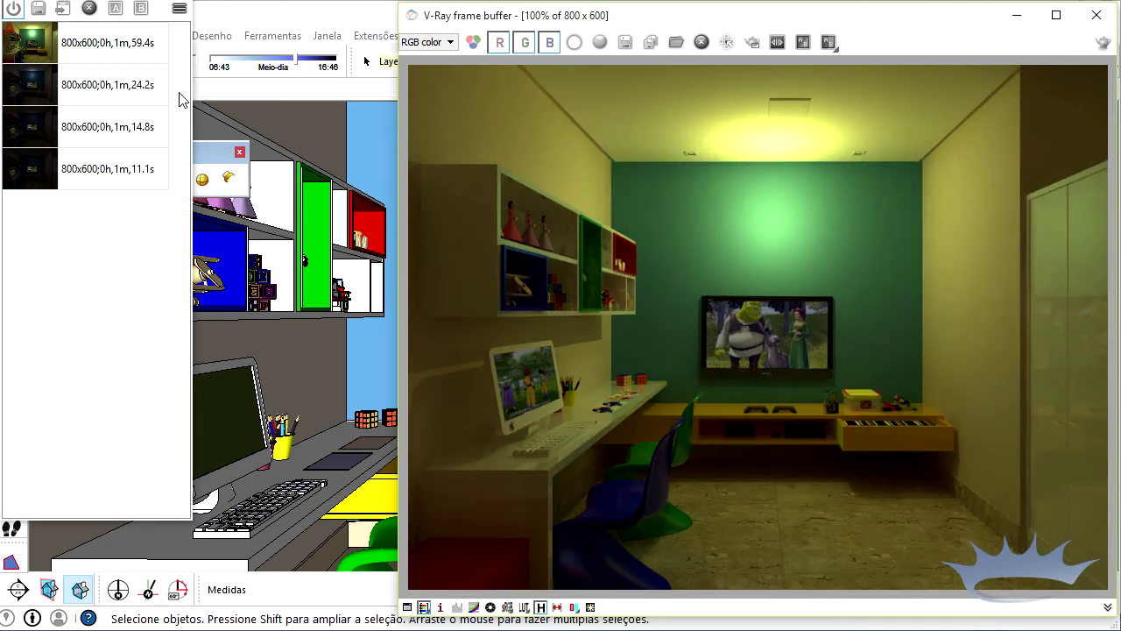
left_click(144, 44)
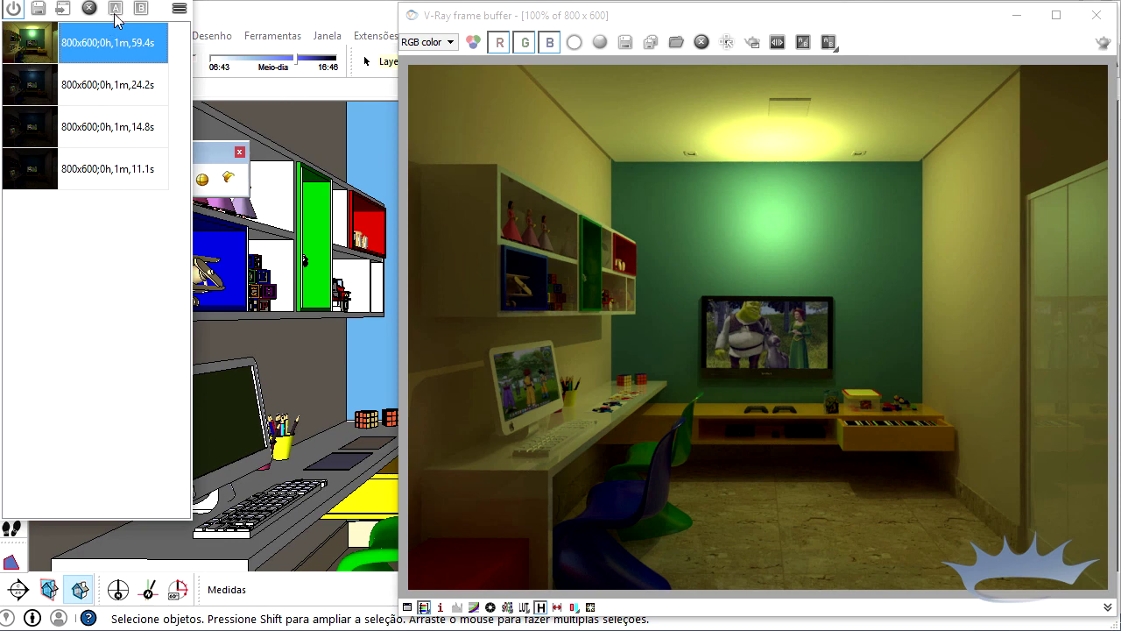
left_click(115, 9)
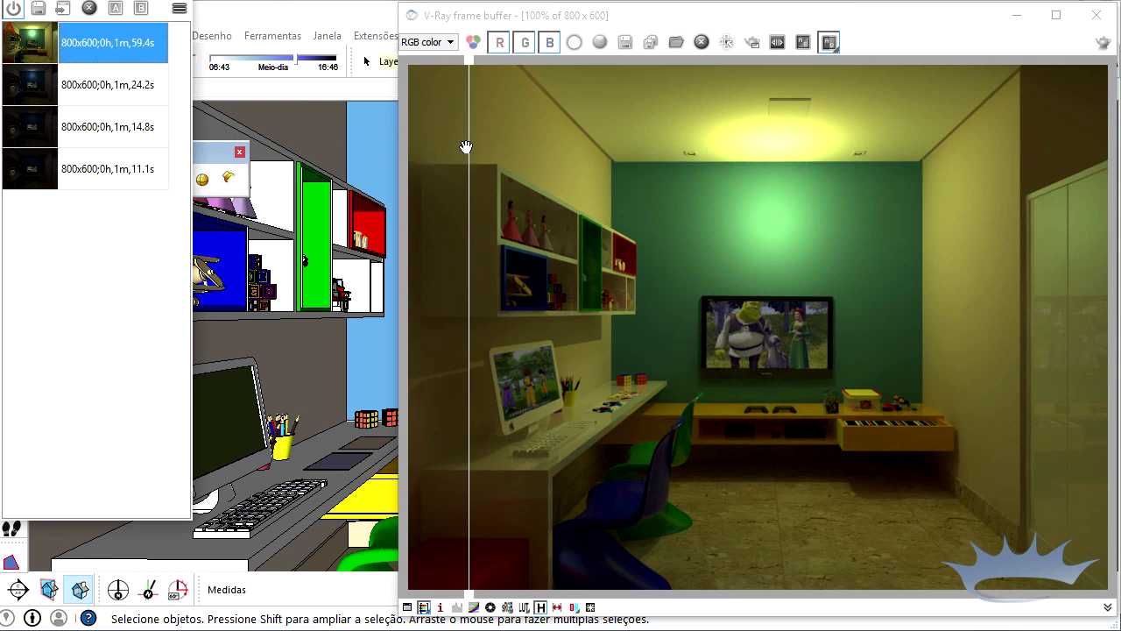
- Sweep the comparison divider across the image, select the previous render, and close the frame buffer
left_click_drag(466, 146, 519, 215)
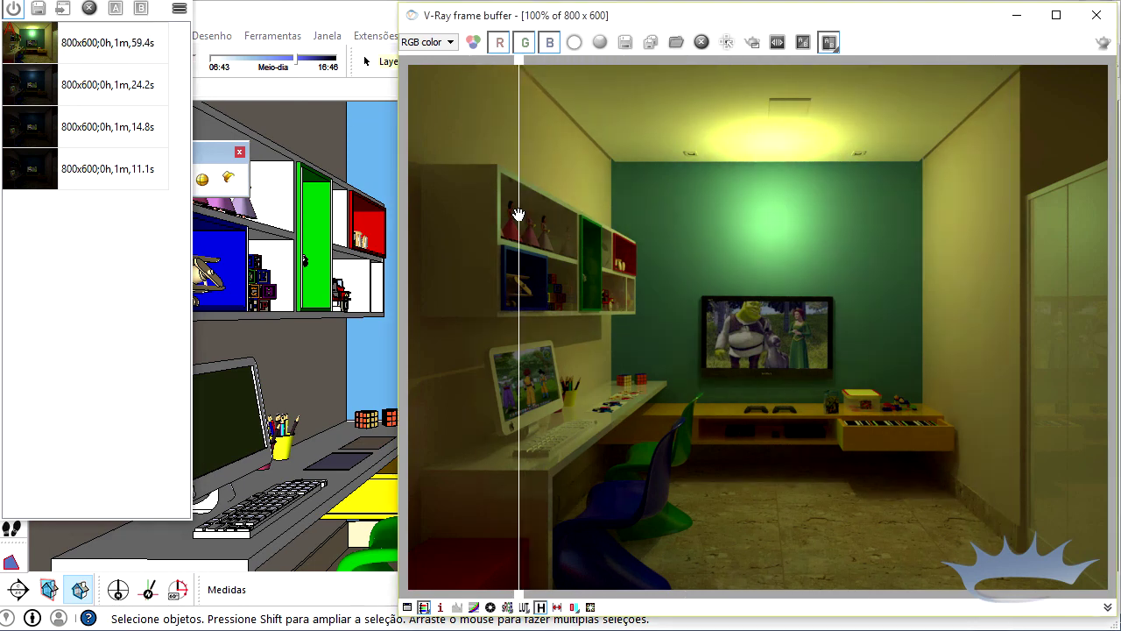
mouse_move(520, 215)
left_mouse_down()
mouse_move(955, 371)
mouse_move(550, 401)
left_mouse_up()
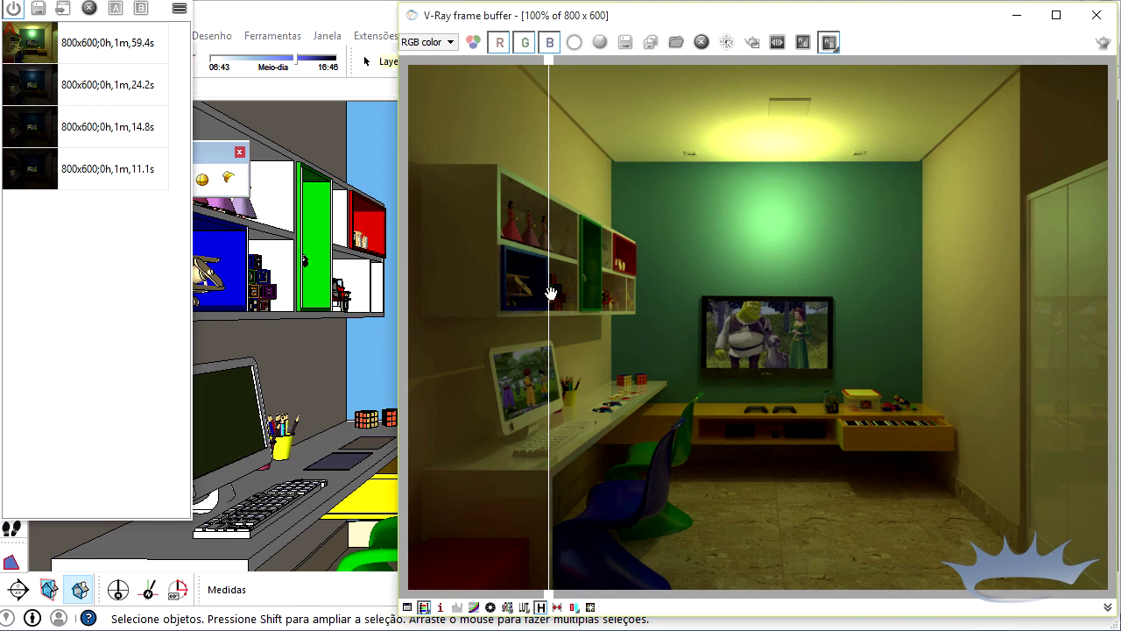
left_click_drag(551, 294, 878, 303)
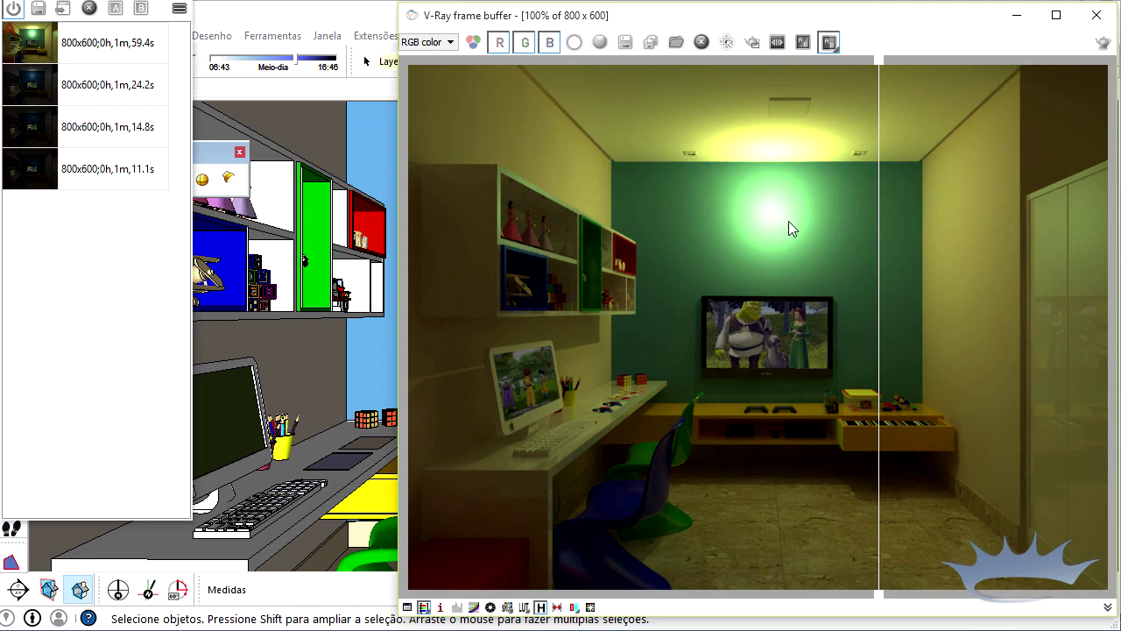
left_click_drag(879, 233, 606, 300)
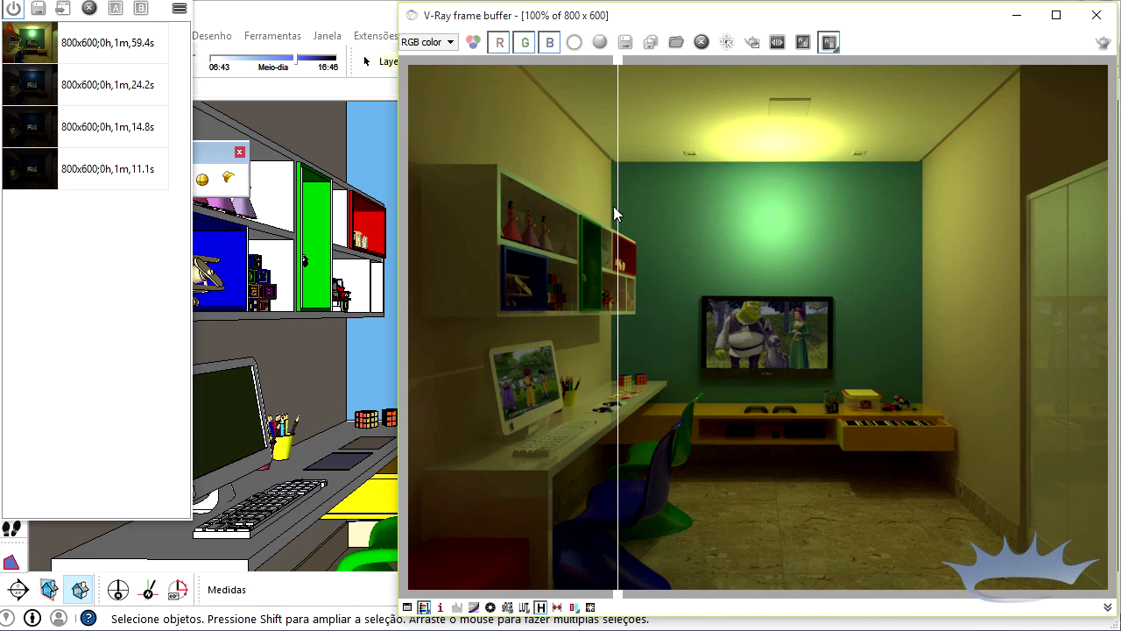
left_click(49, 35)
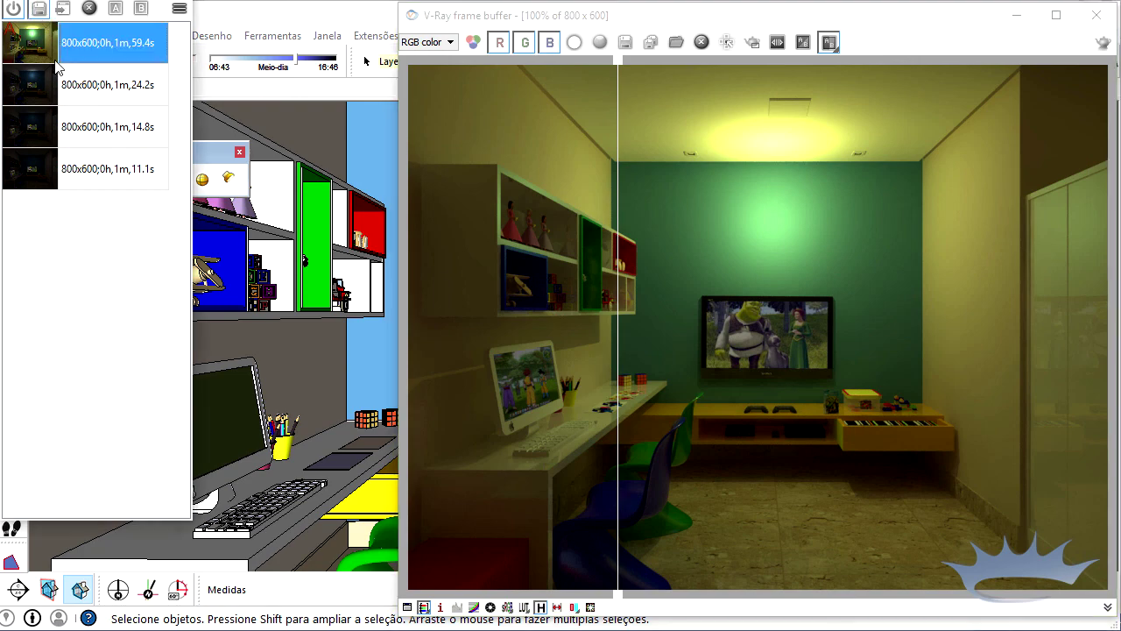
left_click(1094, 18)
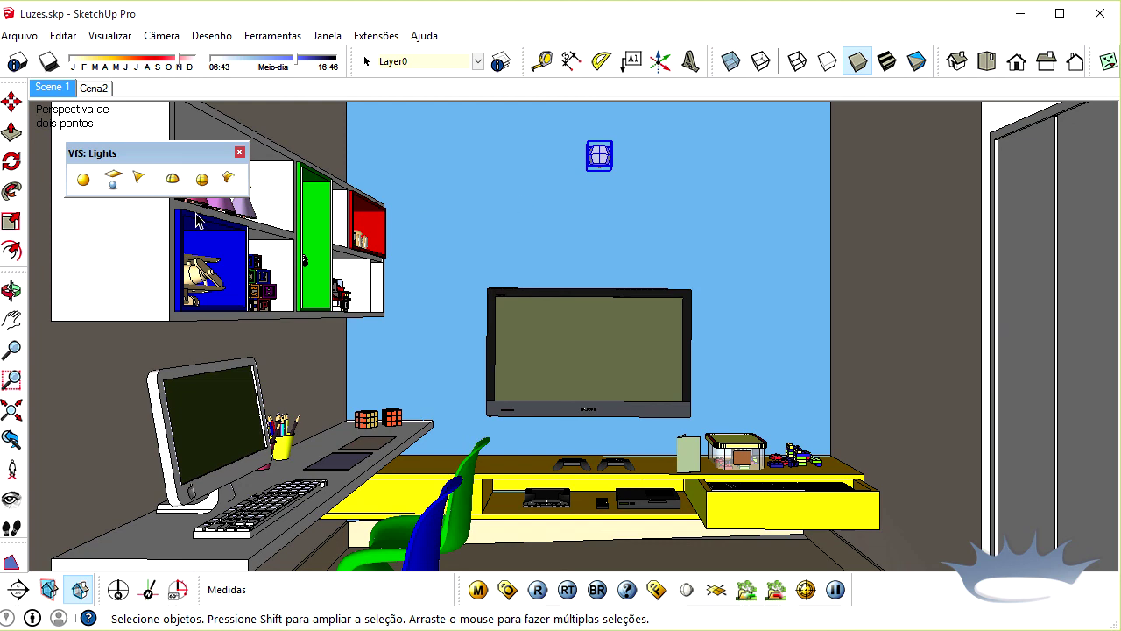
right_click(593, 163)
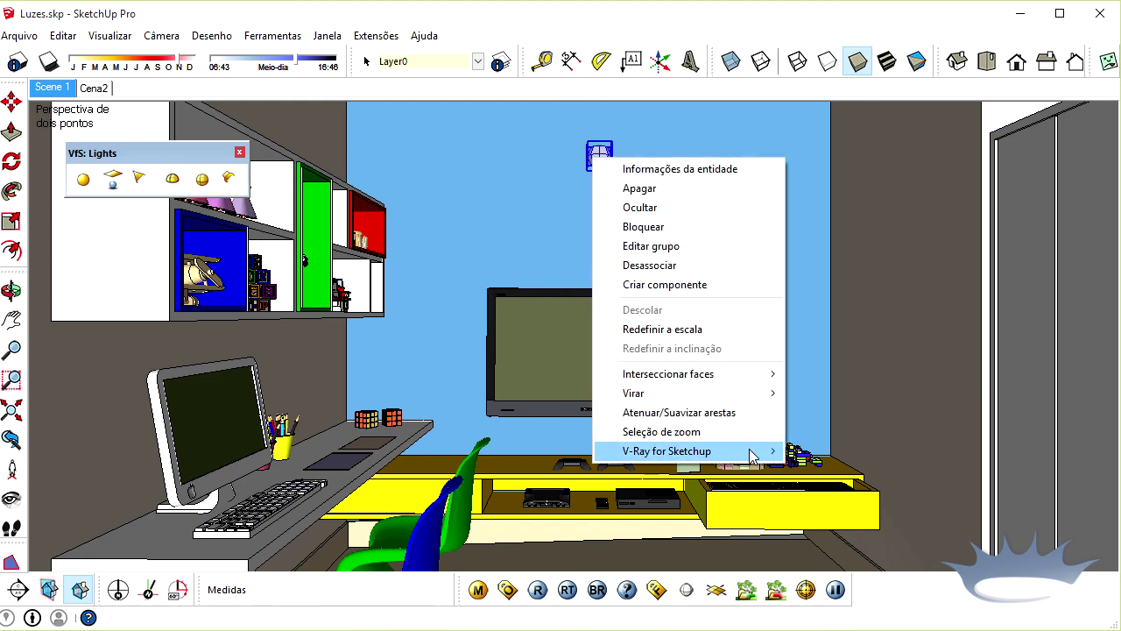
left_click(828, 450)
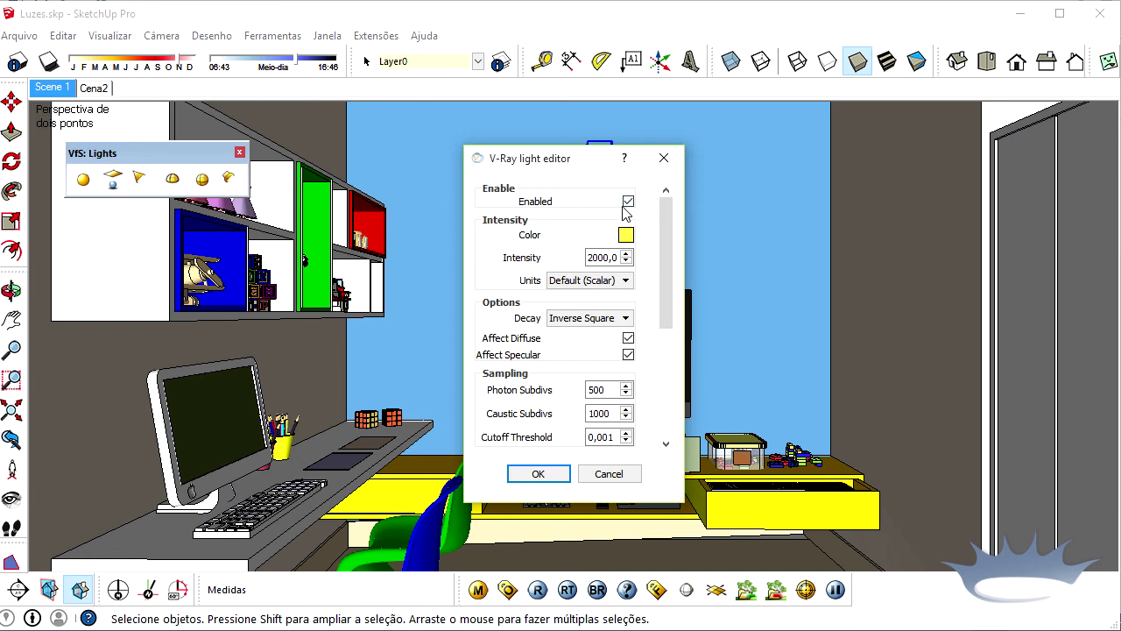
scroll(668, 309, "down", 1)
scroll(669, 309, "down", 3)
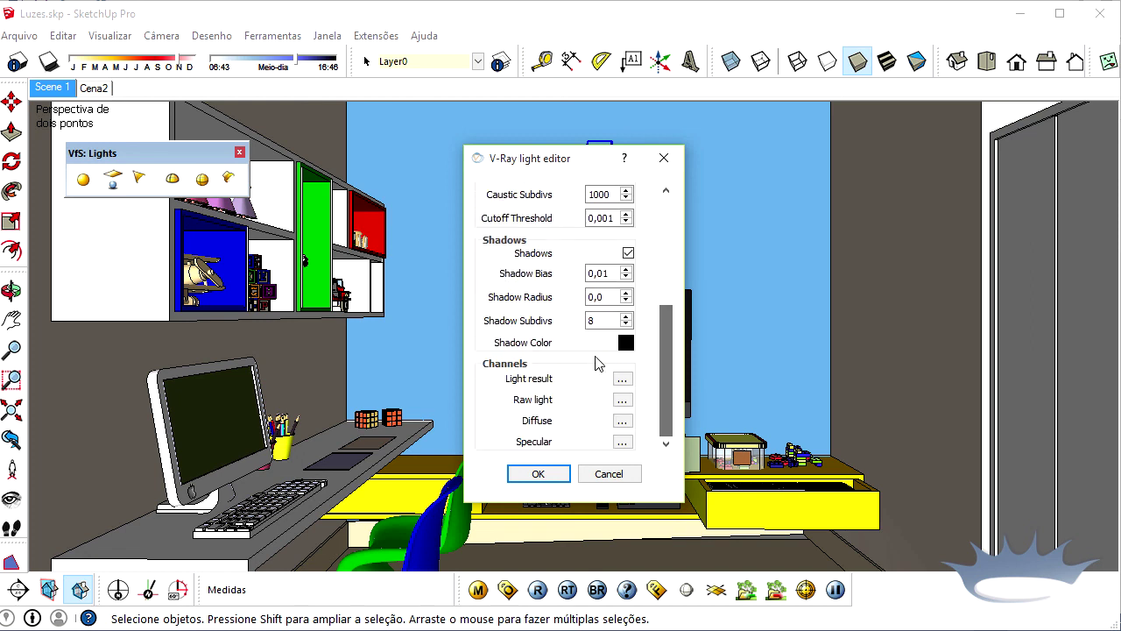
left_click(536, 472)
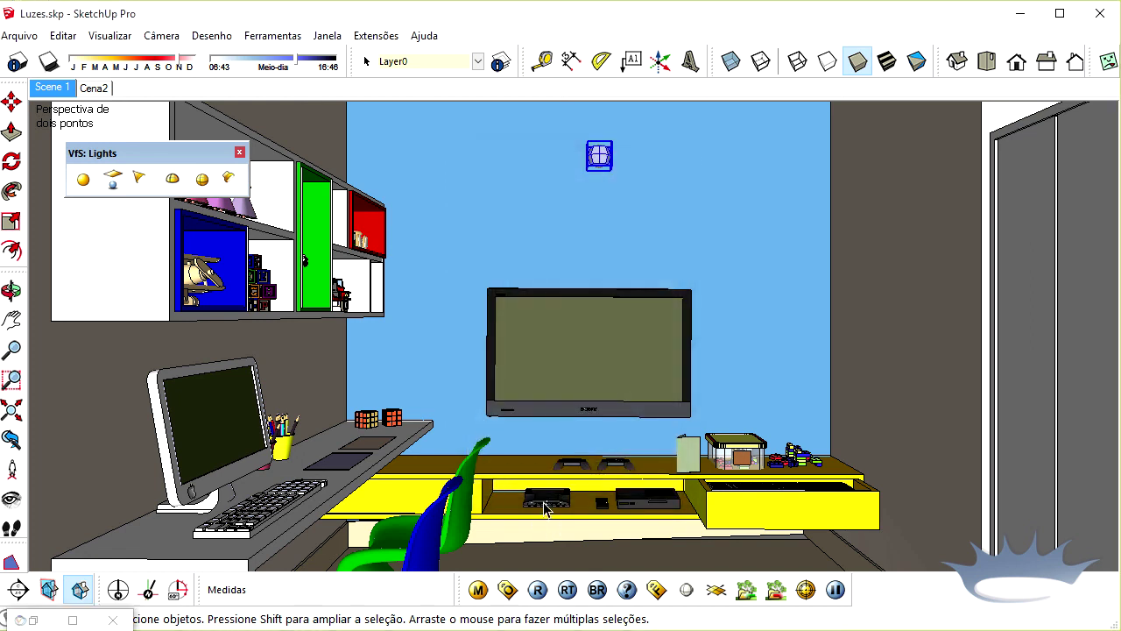
- Reopen the V-Ray frame buffer to view the latest yellow-glow render, then close it
left_click(657, 591)
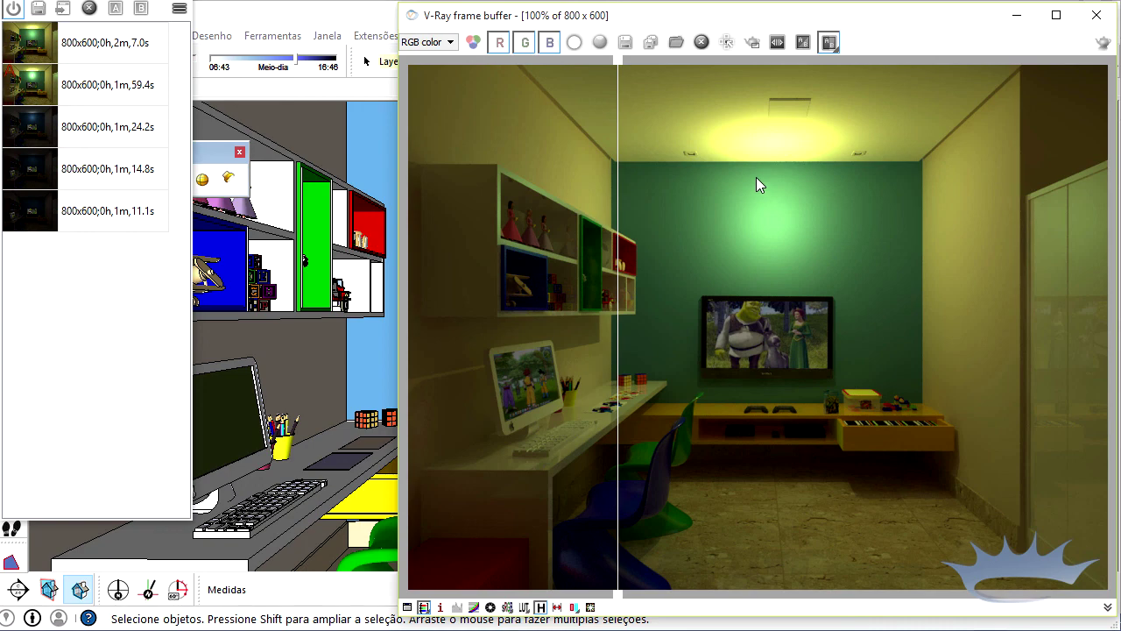
left_click(1097, 14)
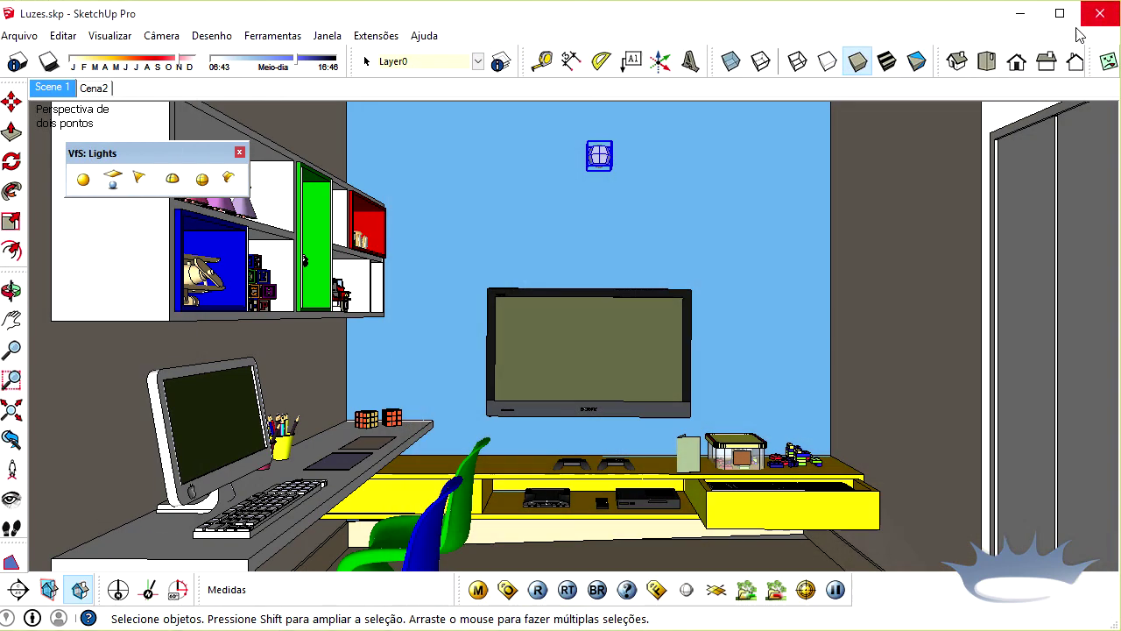